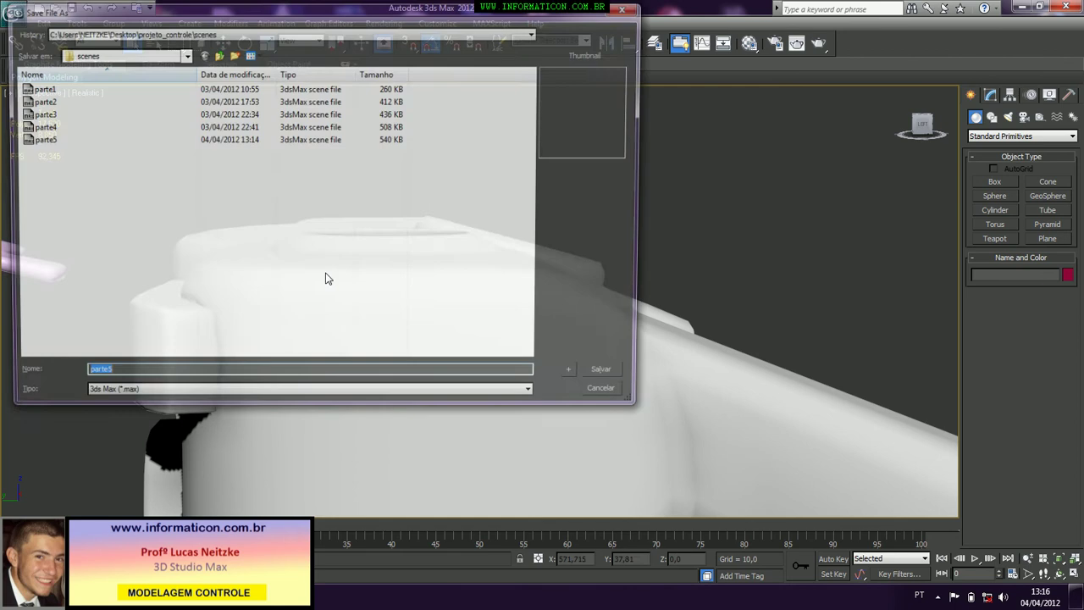
Save the scene as a new file named parte6 in the scenes folder
click(141, 139)
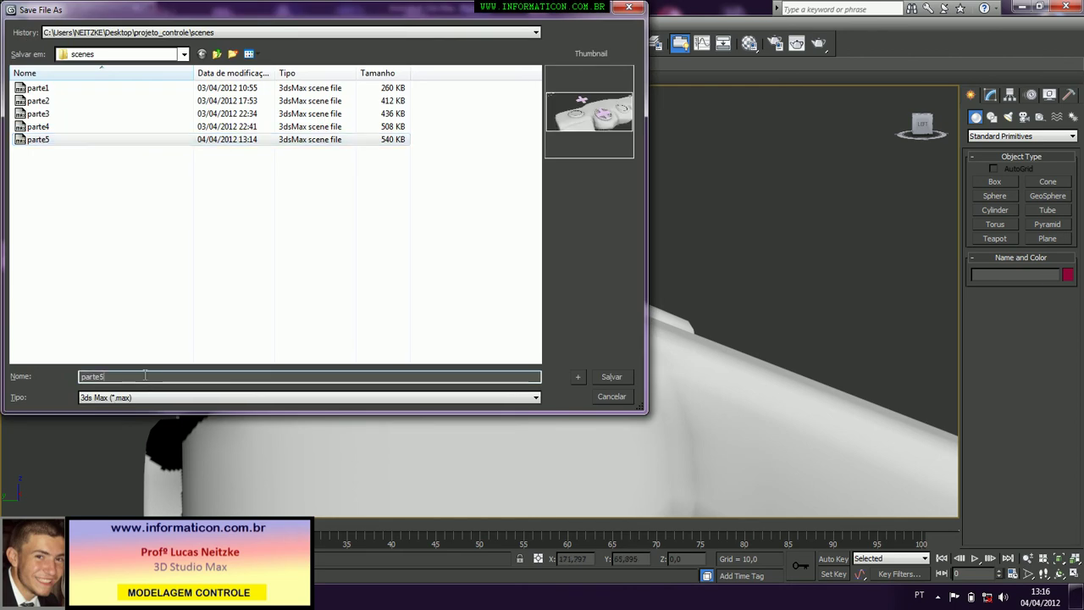
click(141, 376)
key(BackSpace)
text(6)
key(Return)
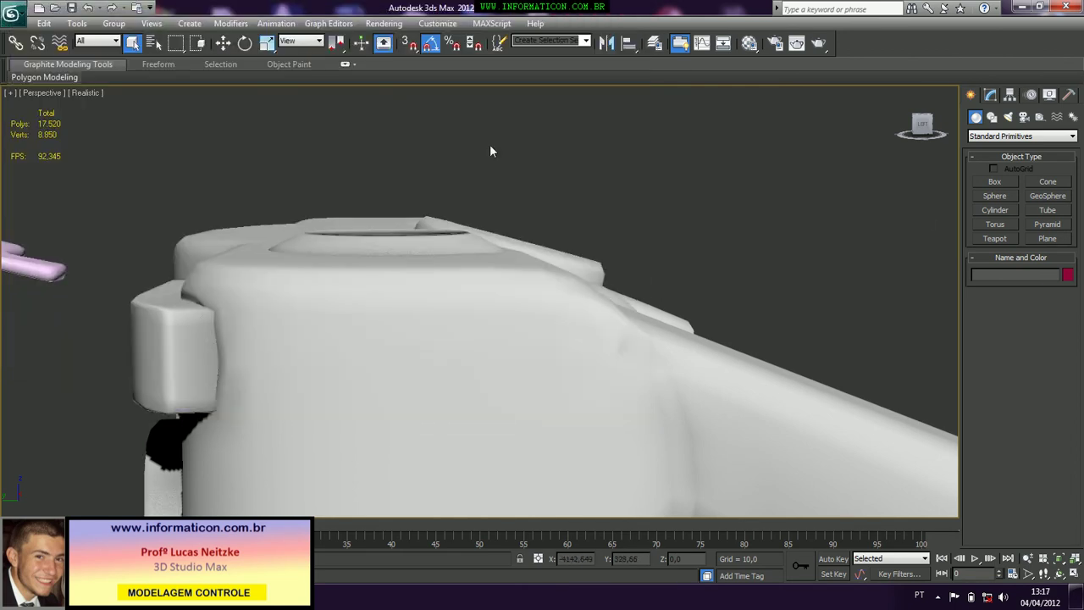
Select the loose cross-shaped piece floating beside the controller body, with the Move tool active
alt+middle_drag(252, 187, 420, 239)
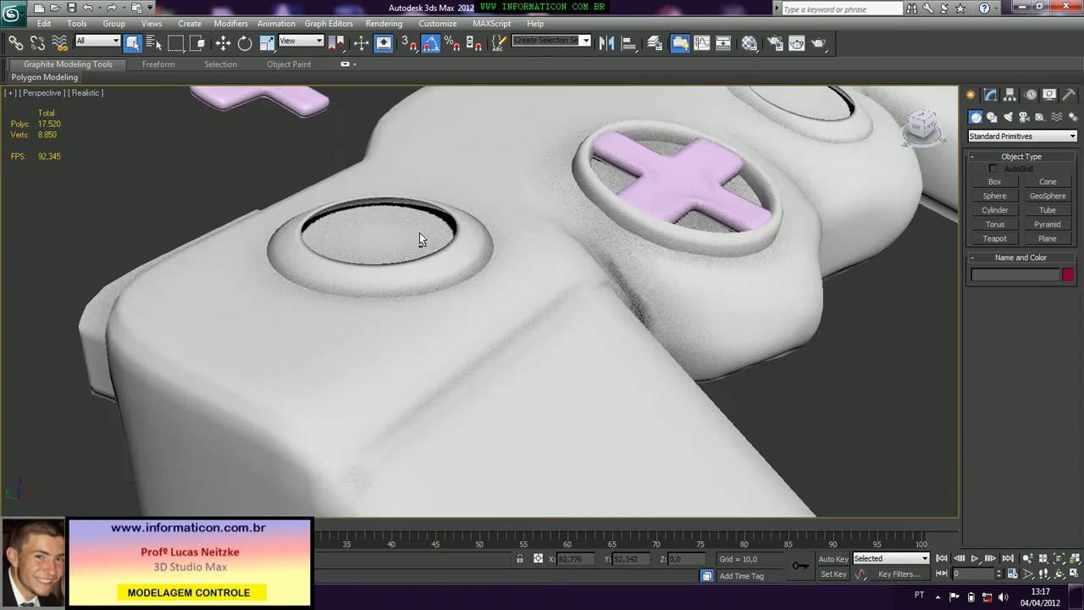
scroll(419, 239, down, 5)
scroll(506, 223, up, 4)
middle_drag(506, 223, 320, 170)
scroll(321, 170, down, 4)
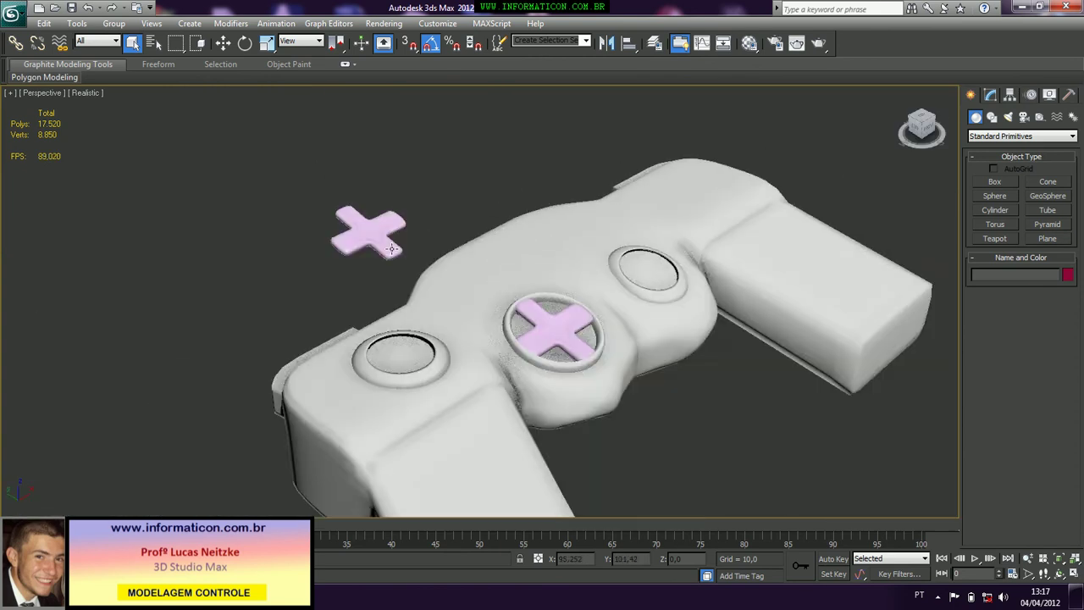
click(364, 227)
scroll(365, 227, up, 3)
key(w)
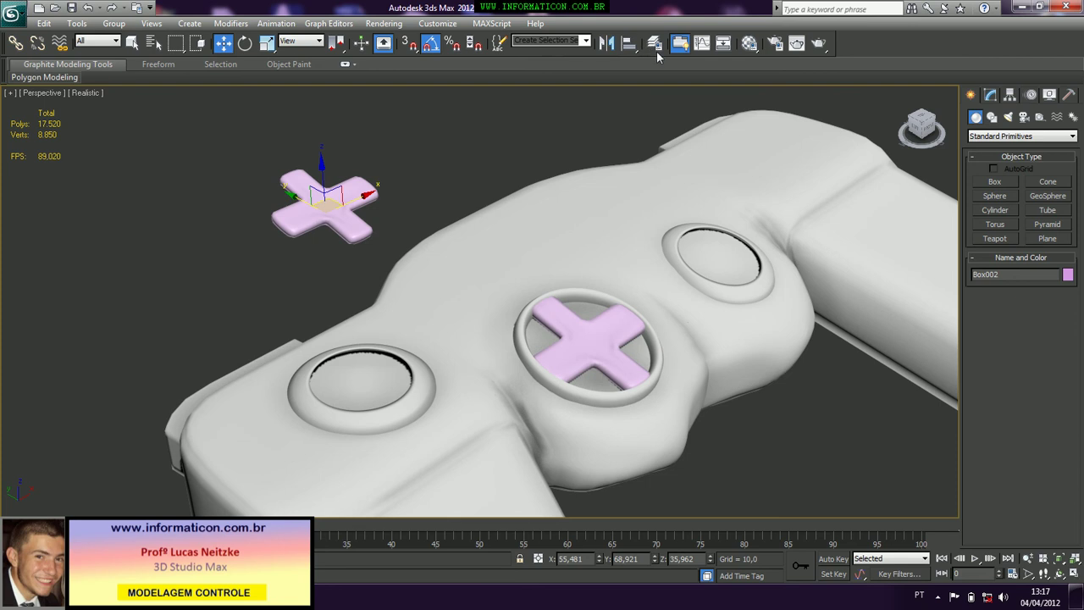
Try hiding the loose cross piece as the current selection, and undo the hiding
right_click(323, 209)
click(343, 170)
right_click(345, 167)
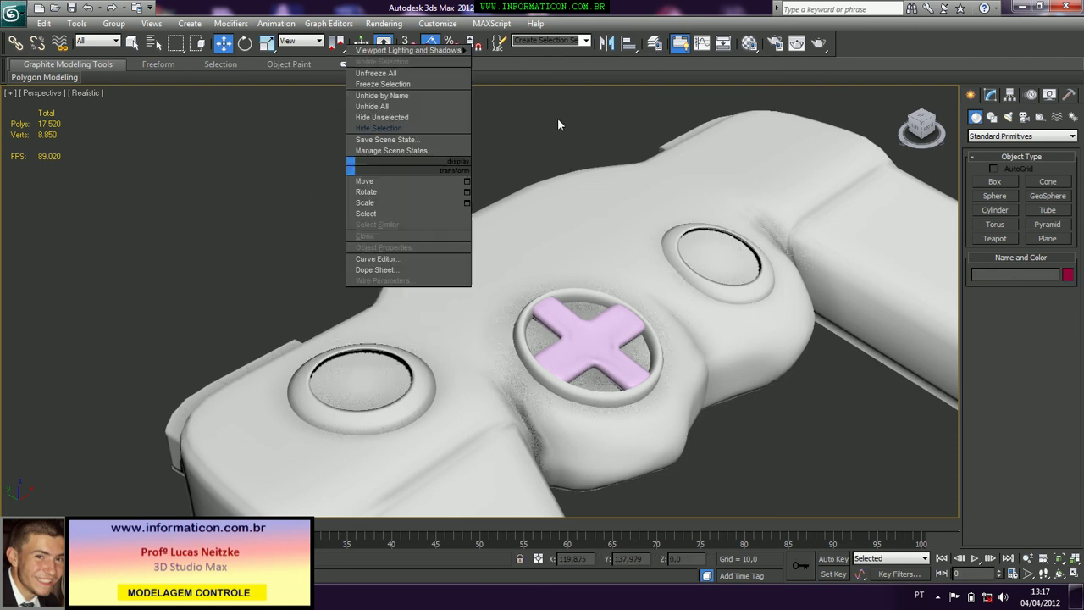
click(558, 118)
key(ctrl+z)
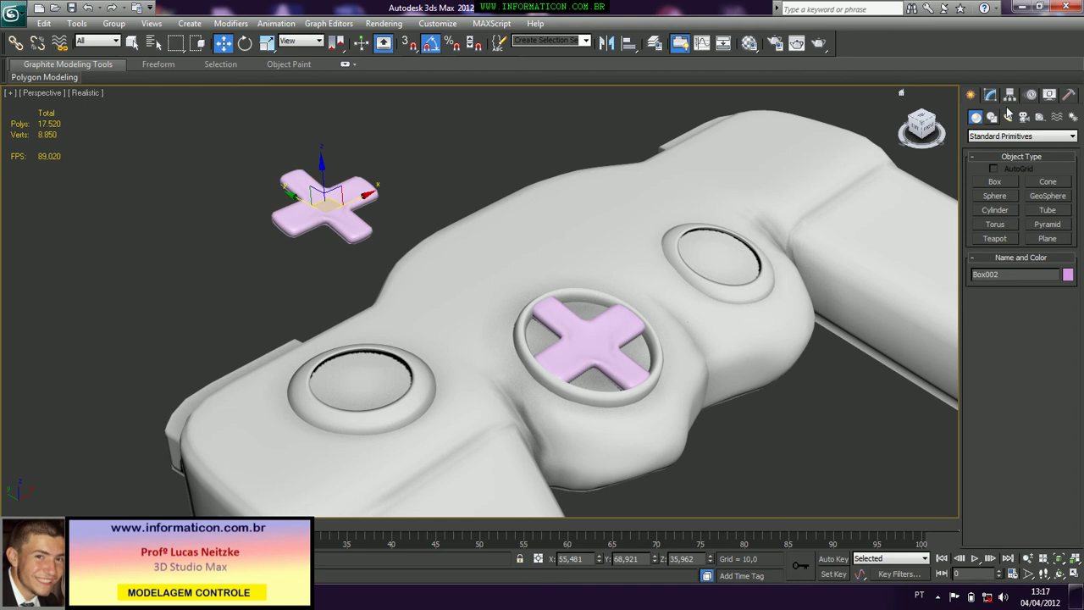
Hide the selected loose cross piece using the Hide Selected display option
click(1050, 95)
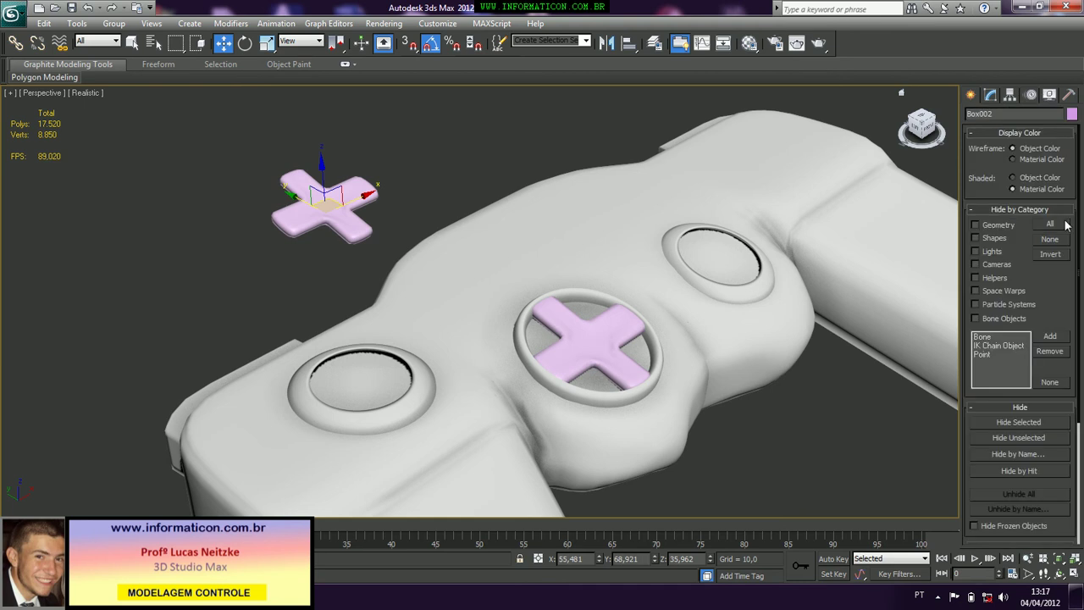
scroll(1057, 108, down, 3)
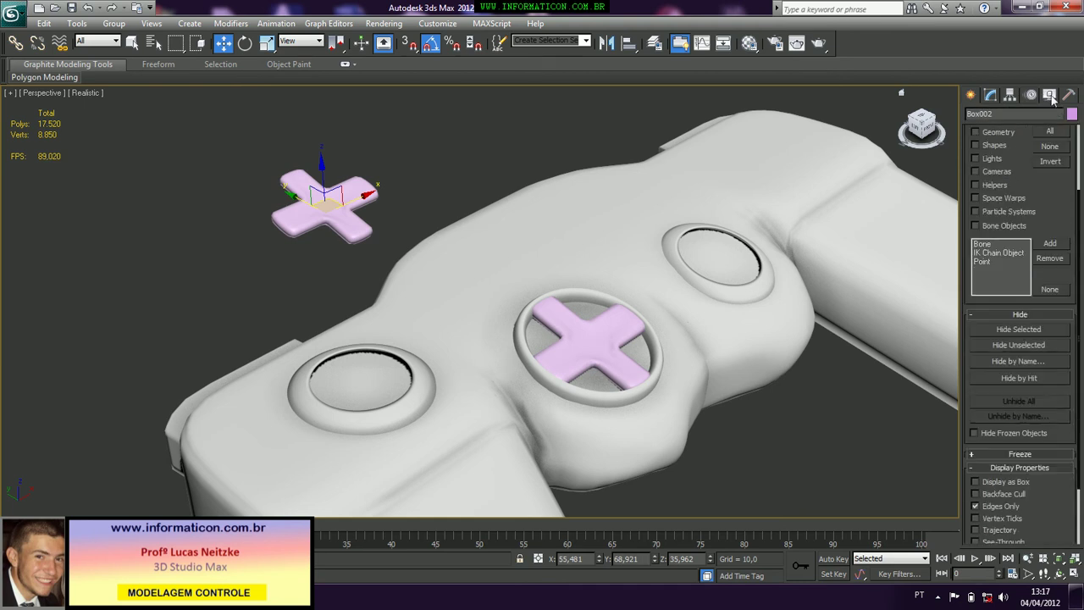
click(1020, 330)
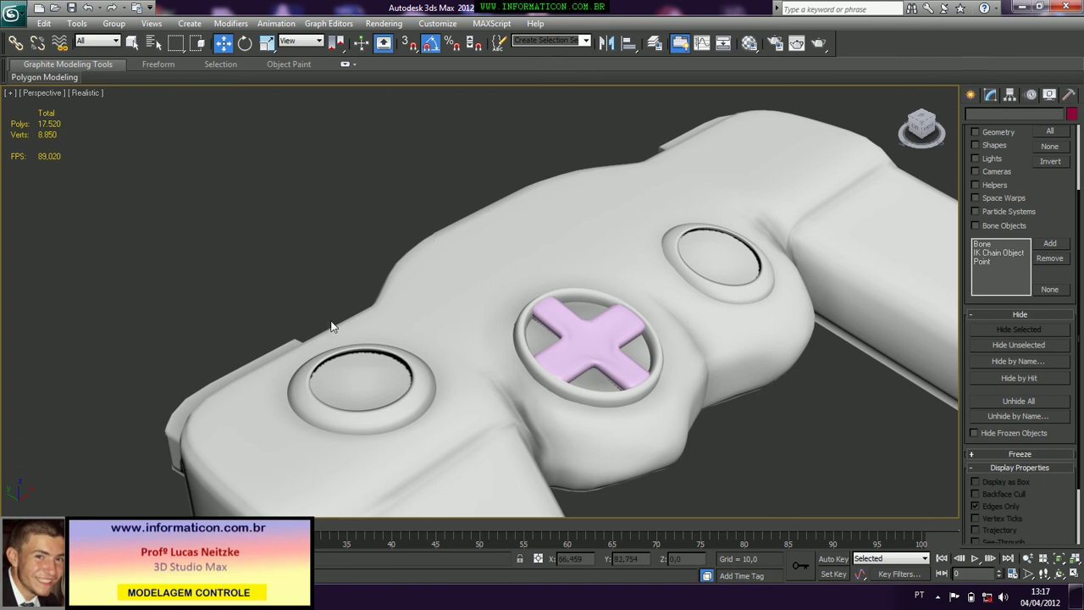
Examine the central cross button up close and compare it with the Xbox controller reference photo in Windows Photo Viewer
alt+middle_drag(334, 322, 750, 393)
scroll(266, 259, up, 5)
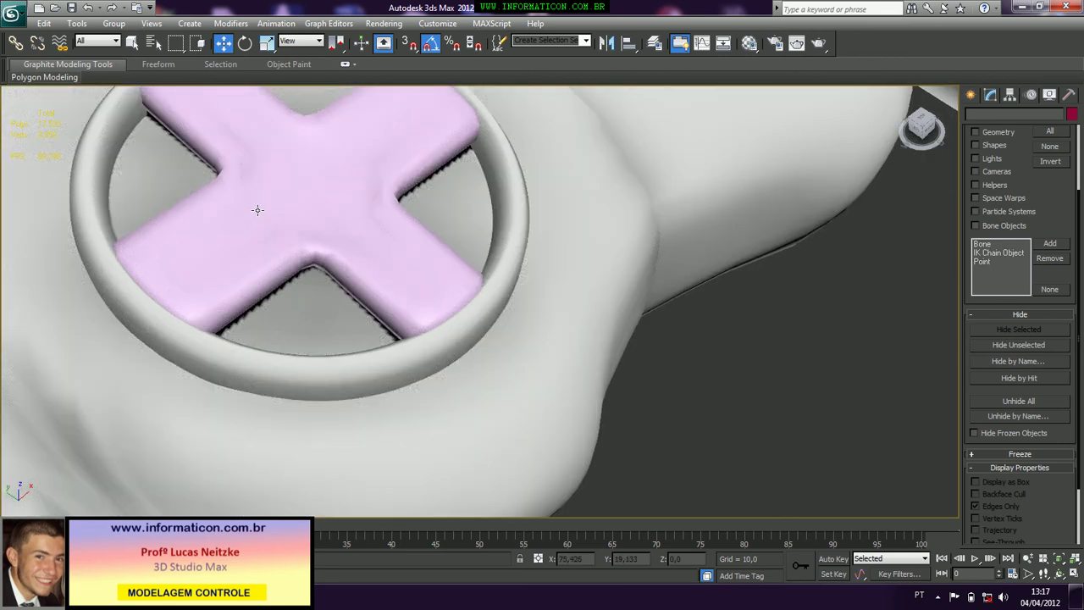
key(alt+Tab)
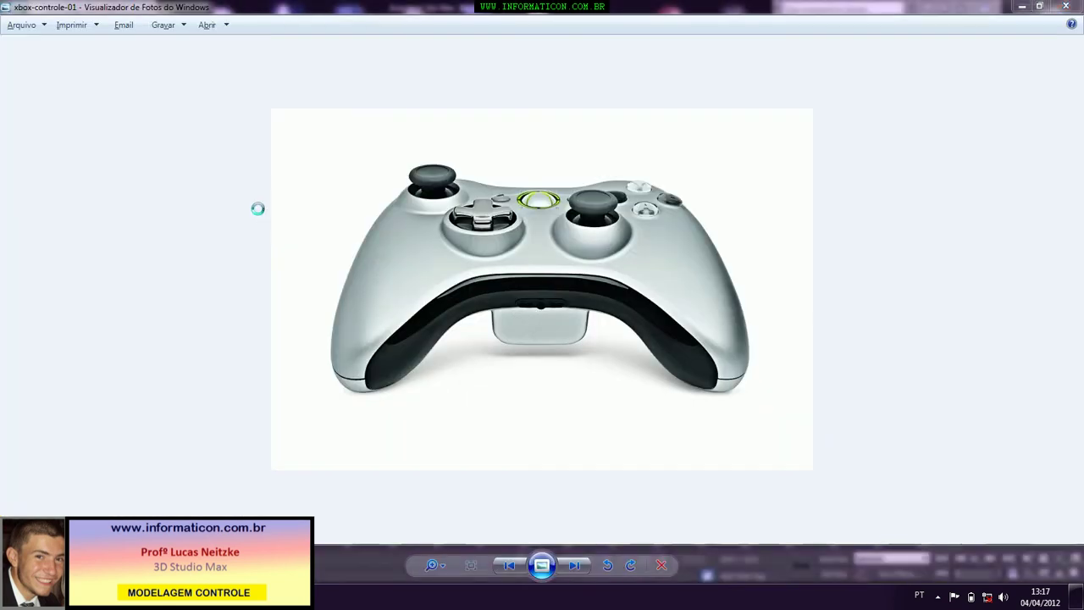
key(alt+Tab)
scroll(394, 352, down, 4)
alt+middle_drag(394, 352, 442, 368)
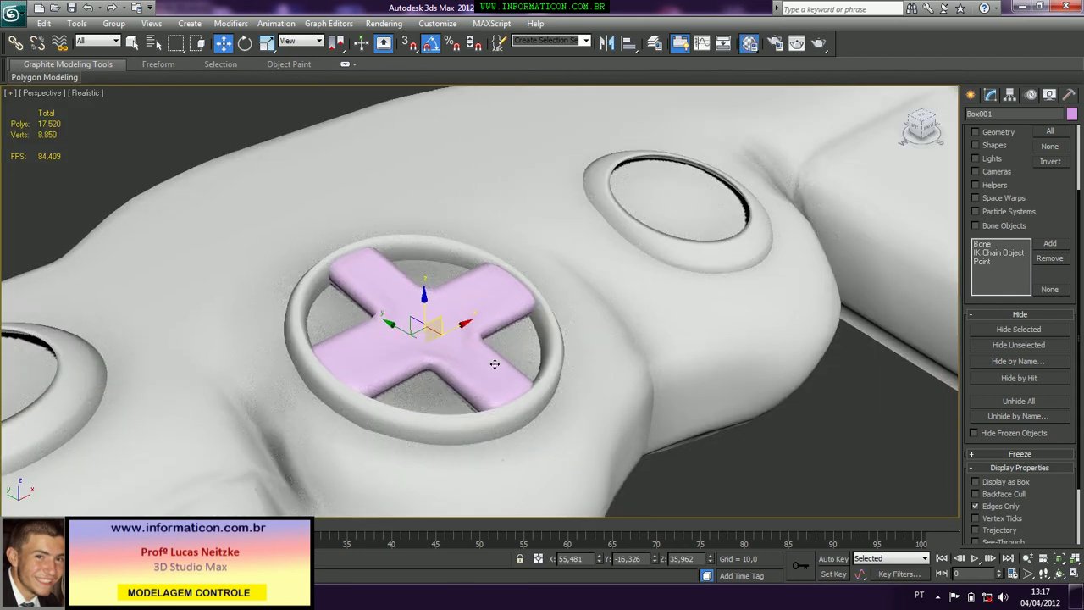
Open the Material Editor for the central cross and activate the second sample slot, 02 - Default
key(m)
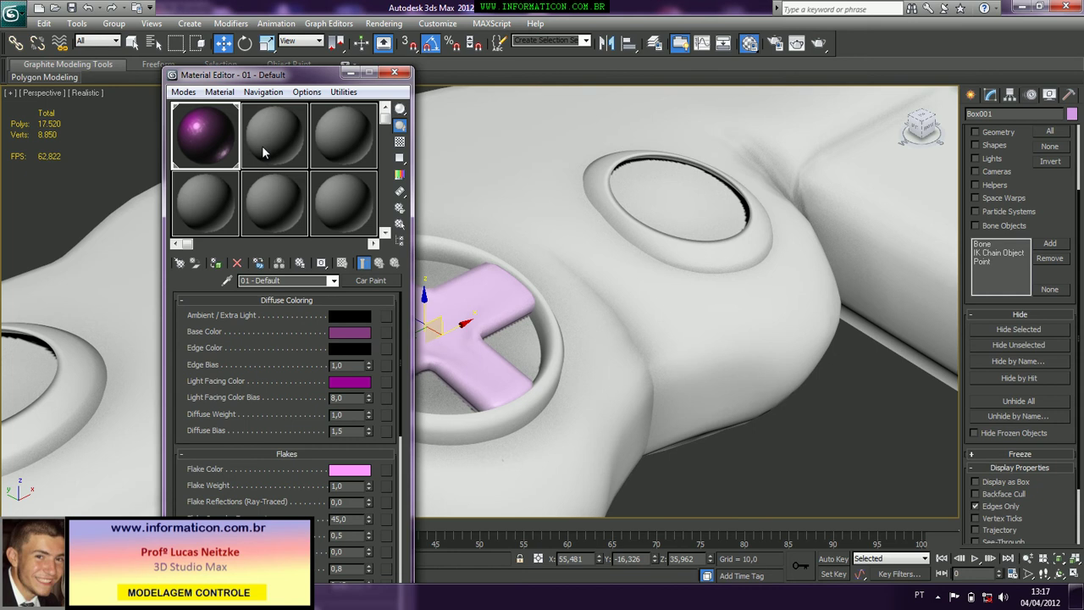
click(273, 135)
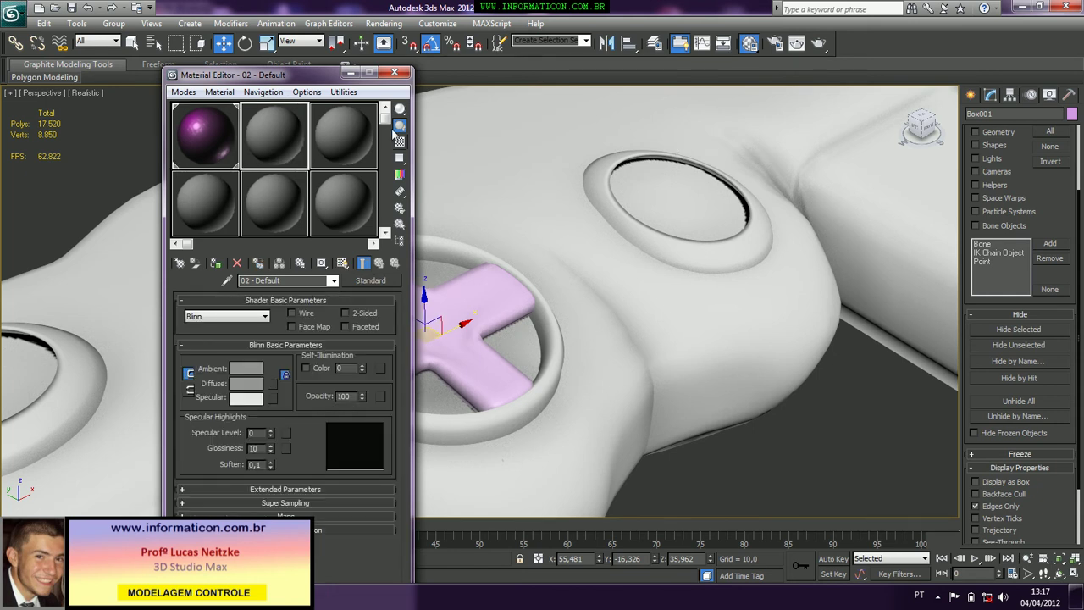
drag(385, 119, 351, 72)
Try a Raytrace map as the diffuse colour of the 02 - Default material
click(304, 375)
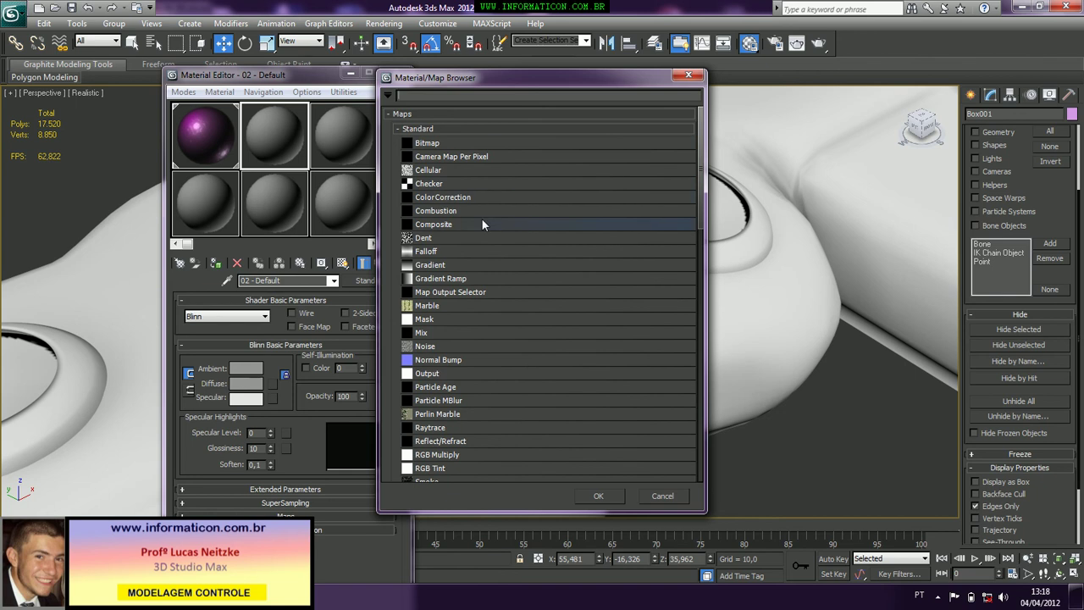
double_click(432, 429)
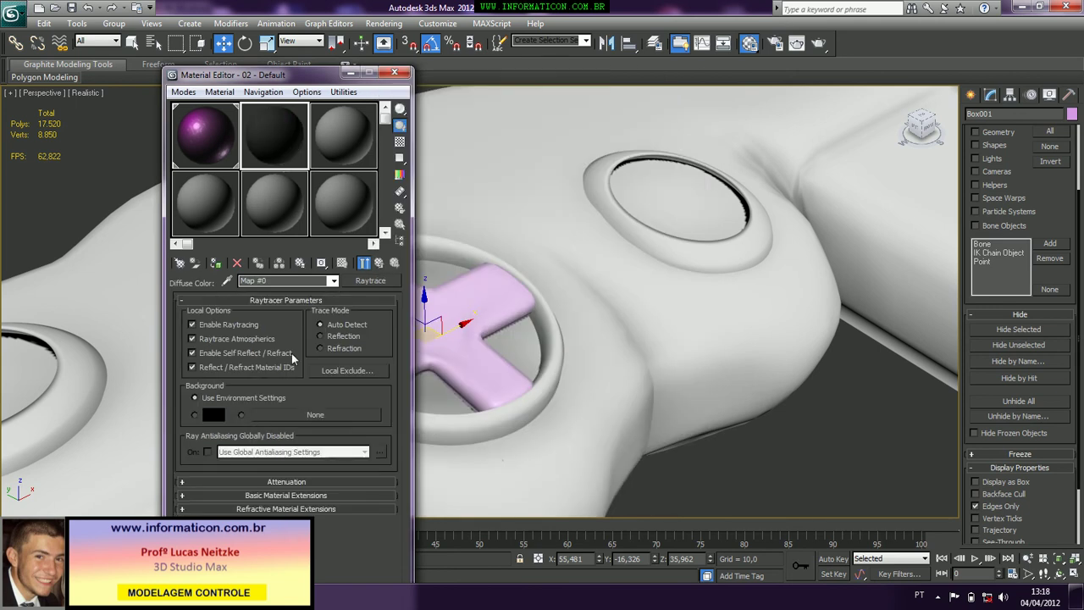
click(379, 263)
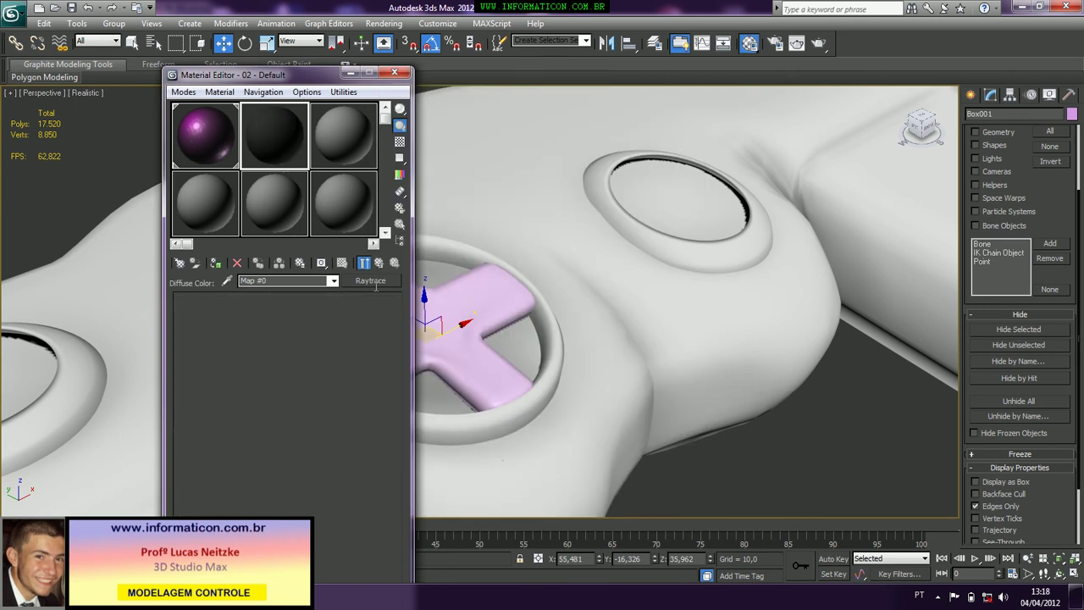
Browse the available material types and the Metal, Liquid and Finish categories of the Autodesk Material Library for the second slot
click(370, 281)
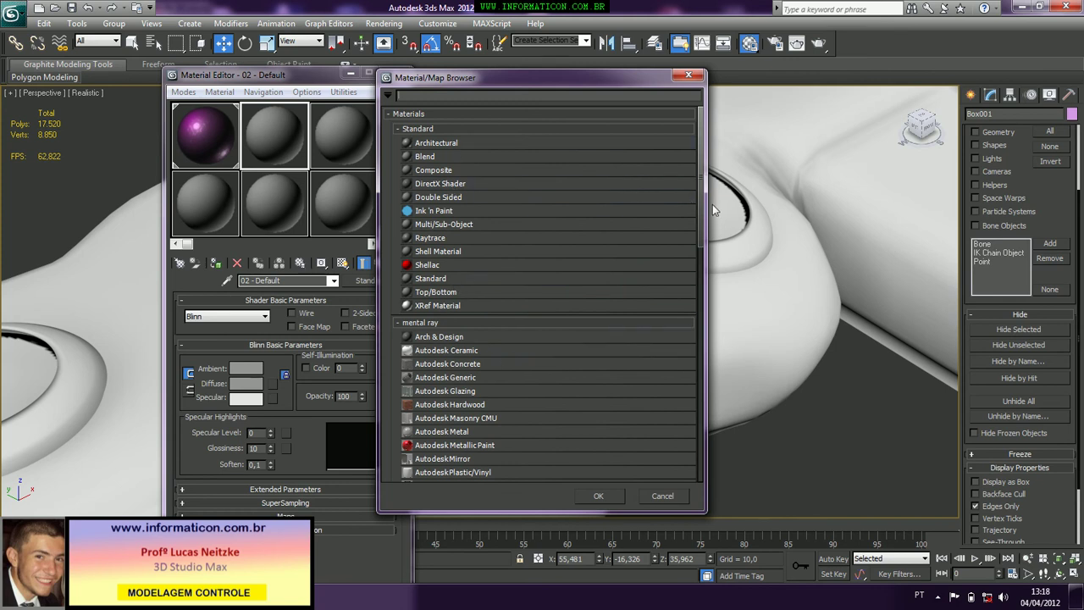
drag(713, 204, 720, 303)
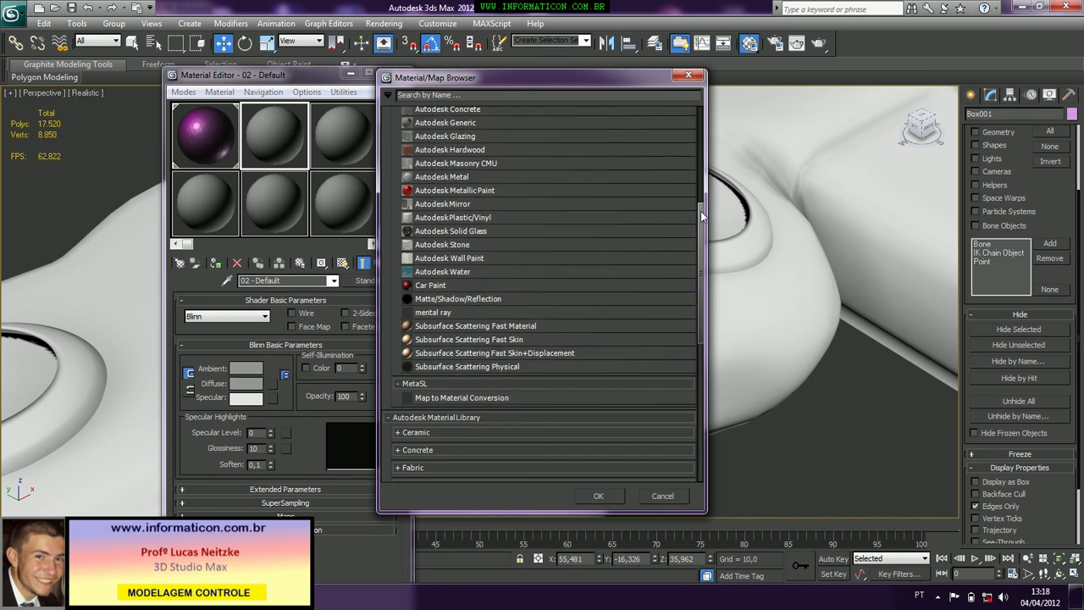
drag(701, 211, 729, 311)
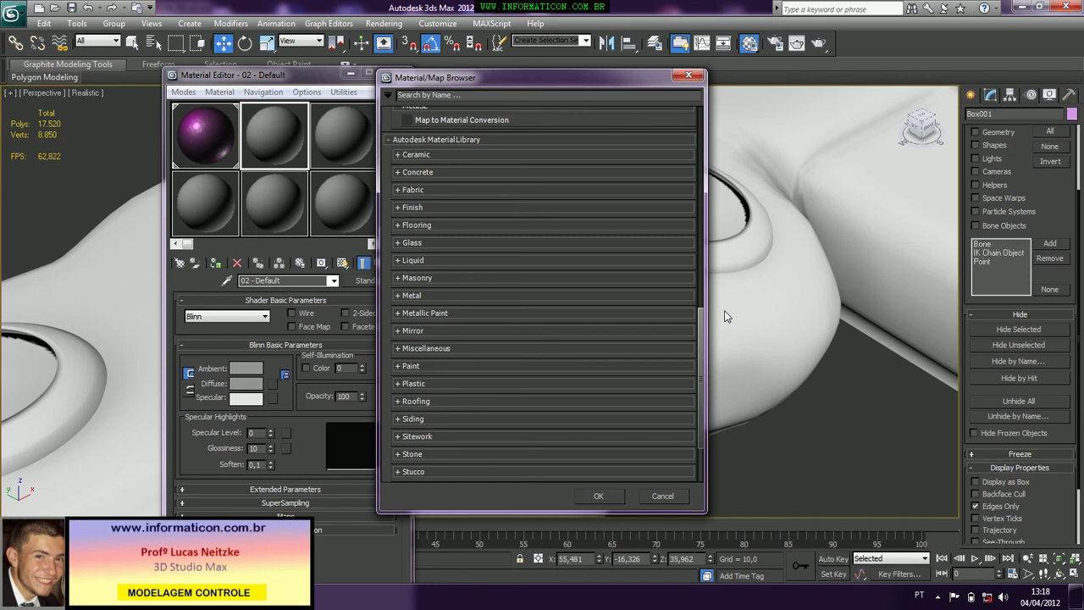
click(411, 301)
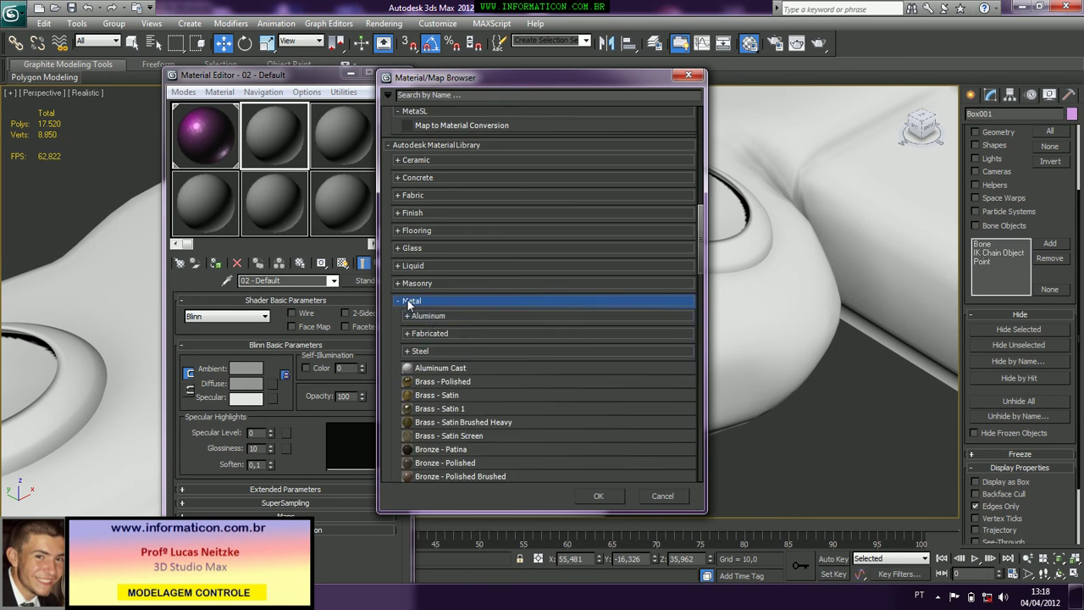
click(411, 302)
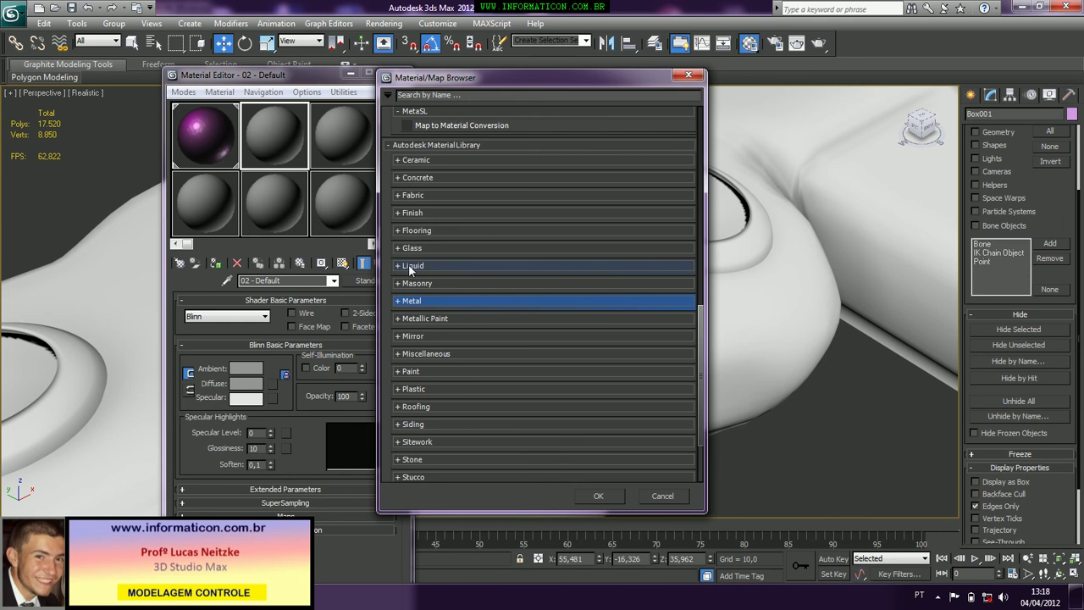
click(411, 266)
click(411, 266)
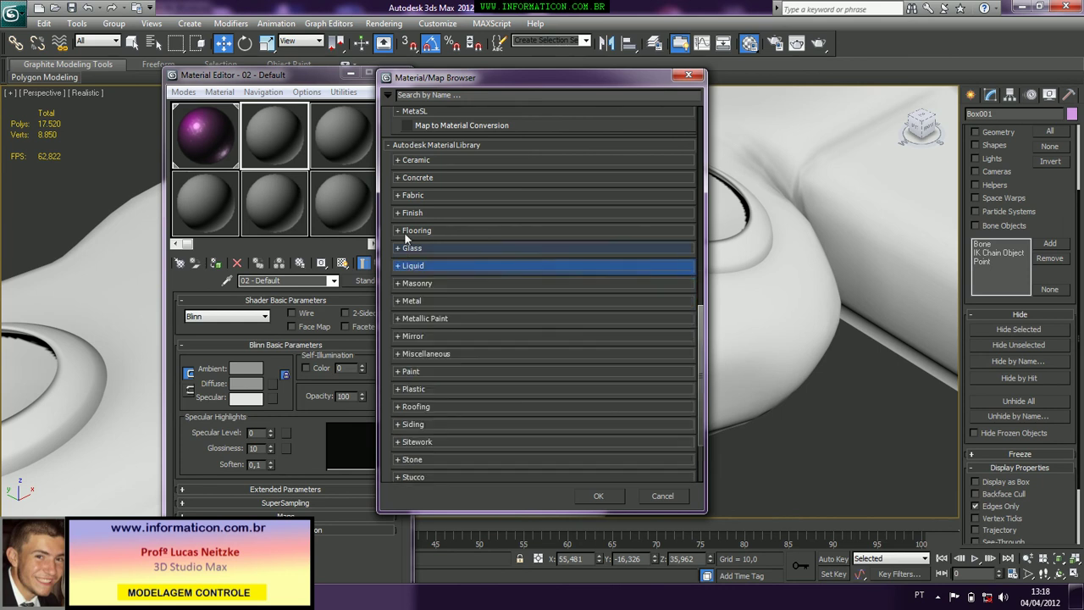
click(407, 214)
click(405, 214)
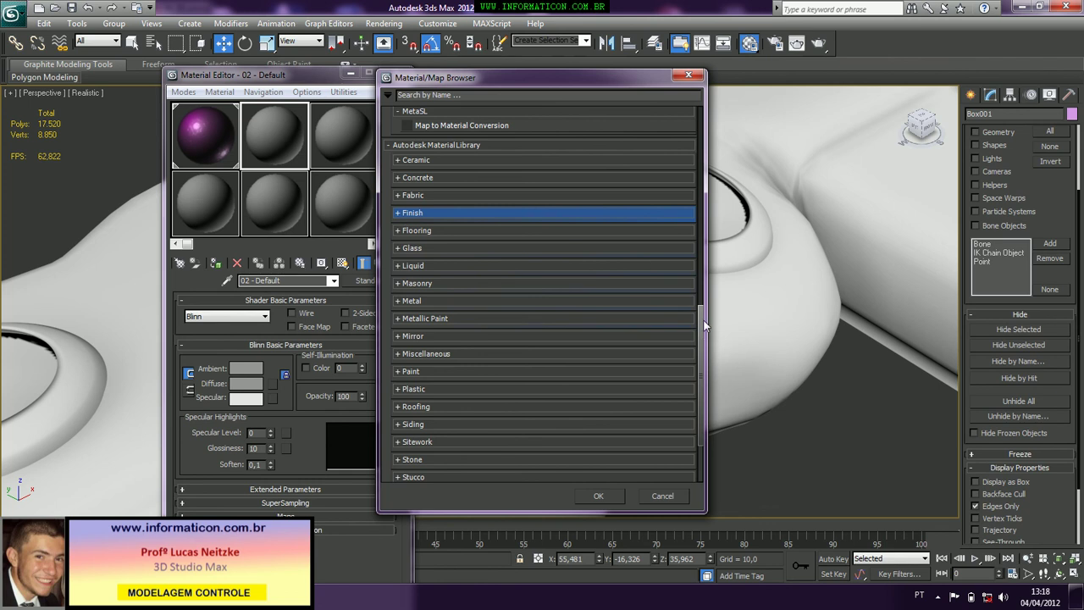
Load the Reflective - Wheat metallic paint into the second slot and assign it to the central cross, shown in the viewport
click(422, 319)
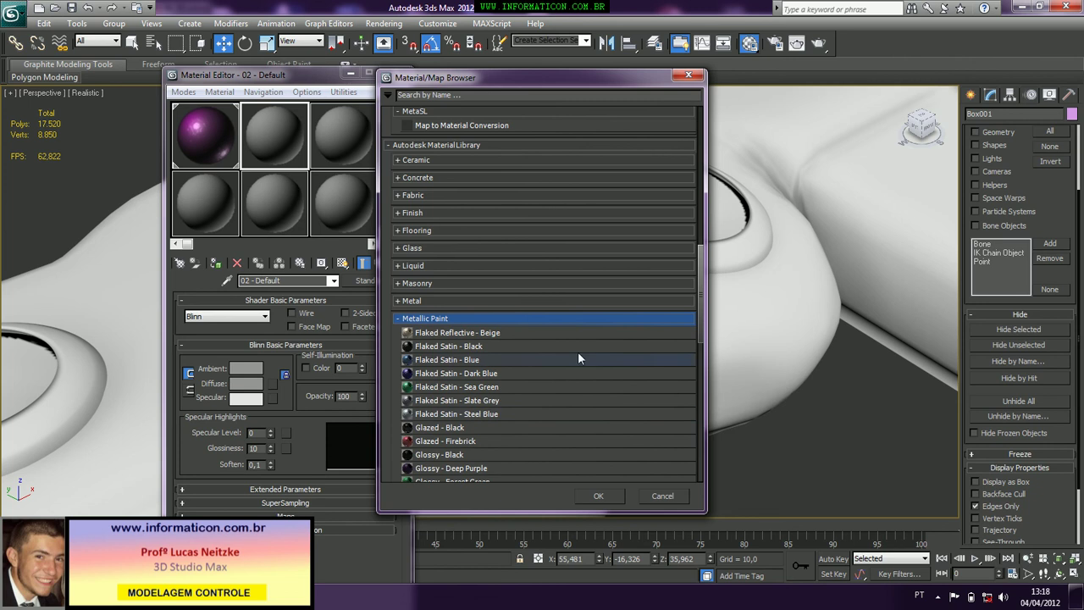
drag(703, 331, 713, 367)
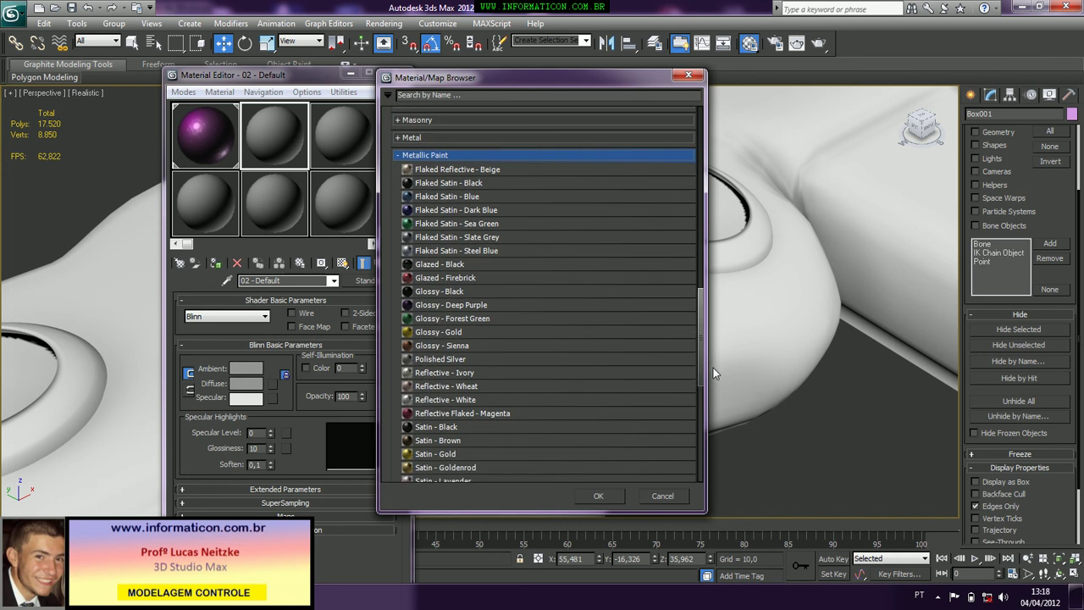
double_click(466, 387)
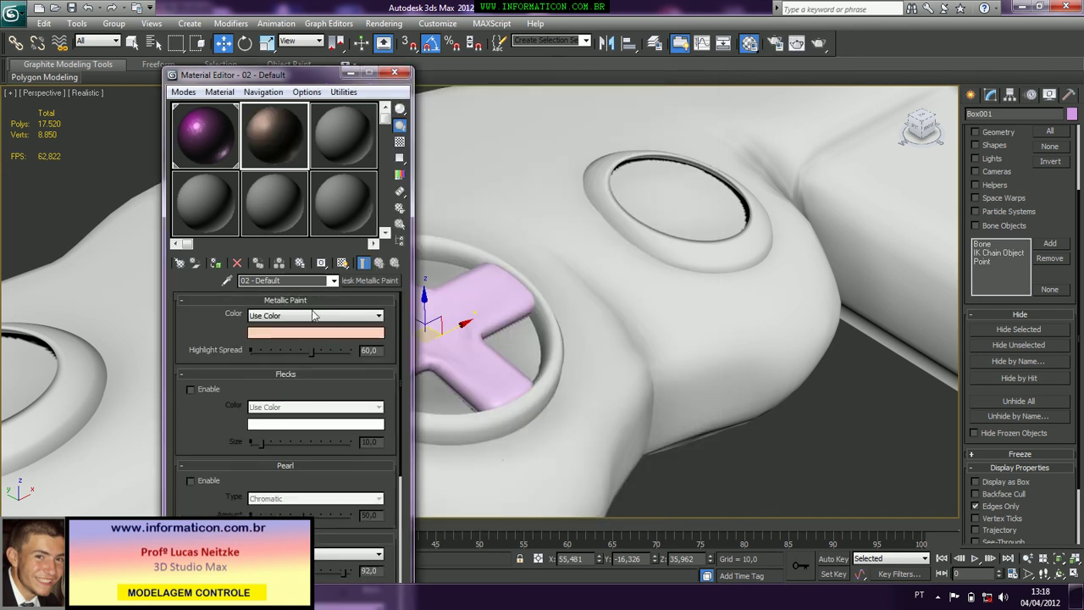
click(216, 263)
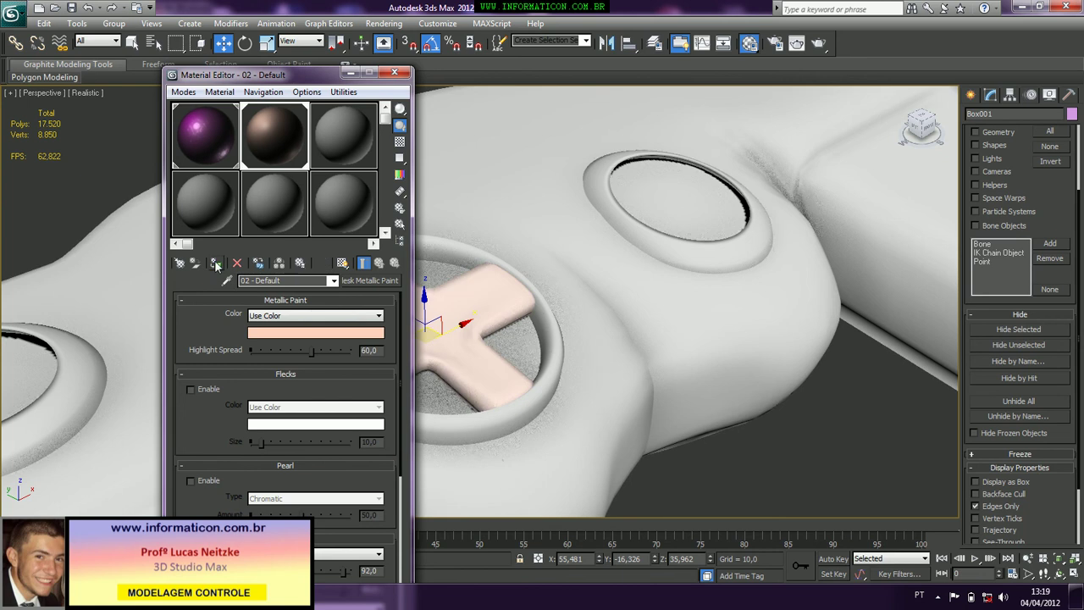
click(342, 263)
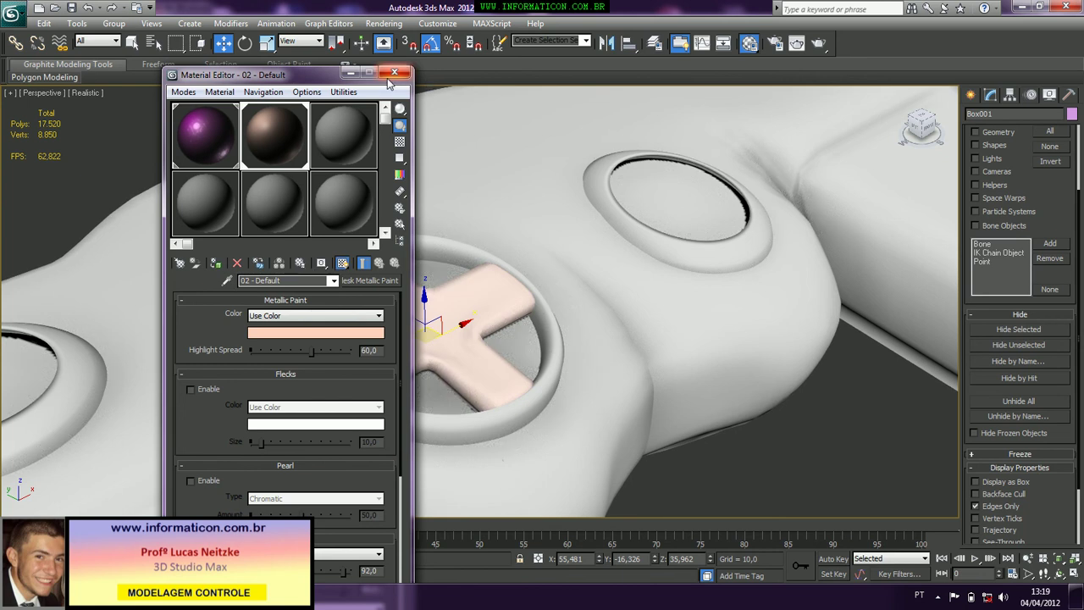
click(393, 72)
Render the perspective view of the controller to check the cross's metallic paint
middle_drag(474, 278, 523, 290)
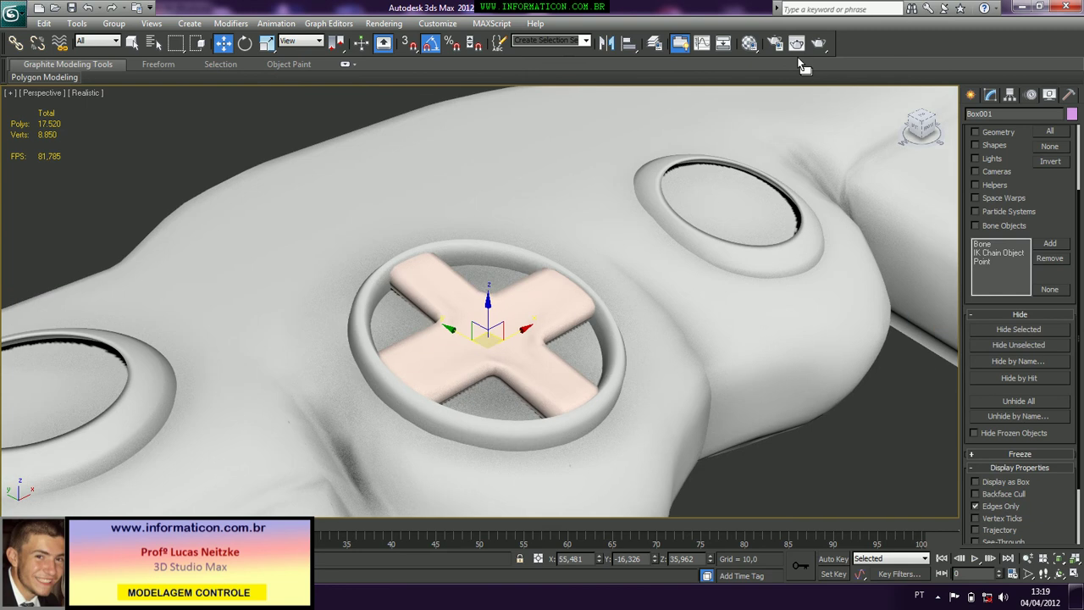
key(shift+q)
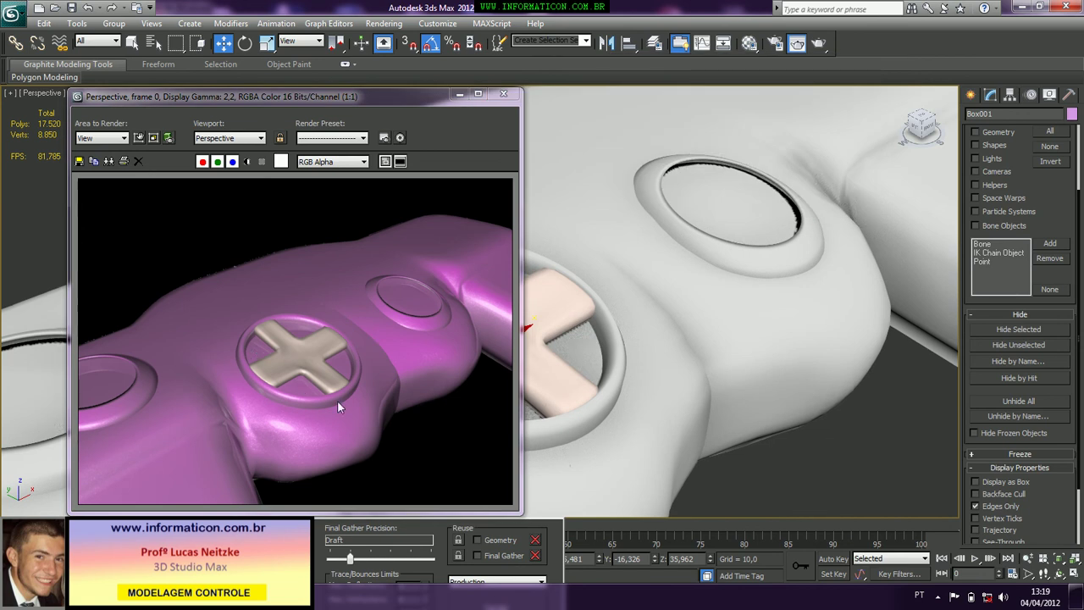
click(503, 94)
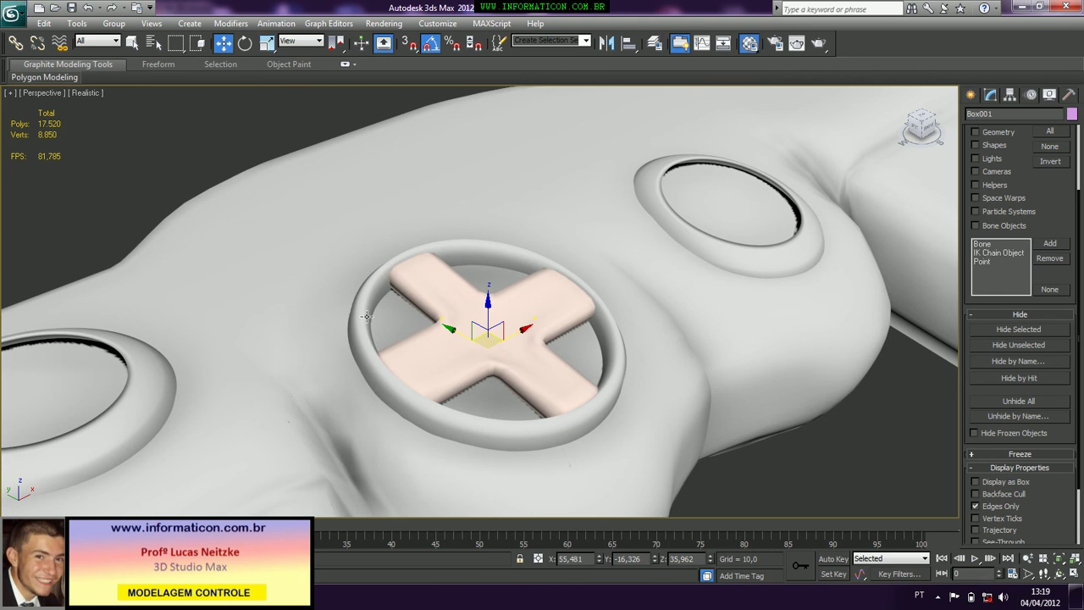
Try purple and pink hues with an alpha of 0.05 as the metallic paint colour of the cross's 02 - Default material
click(750, 42)
click(339, 333)
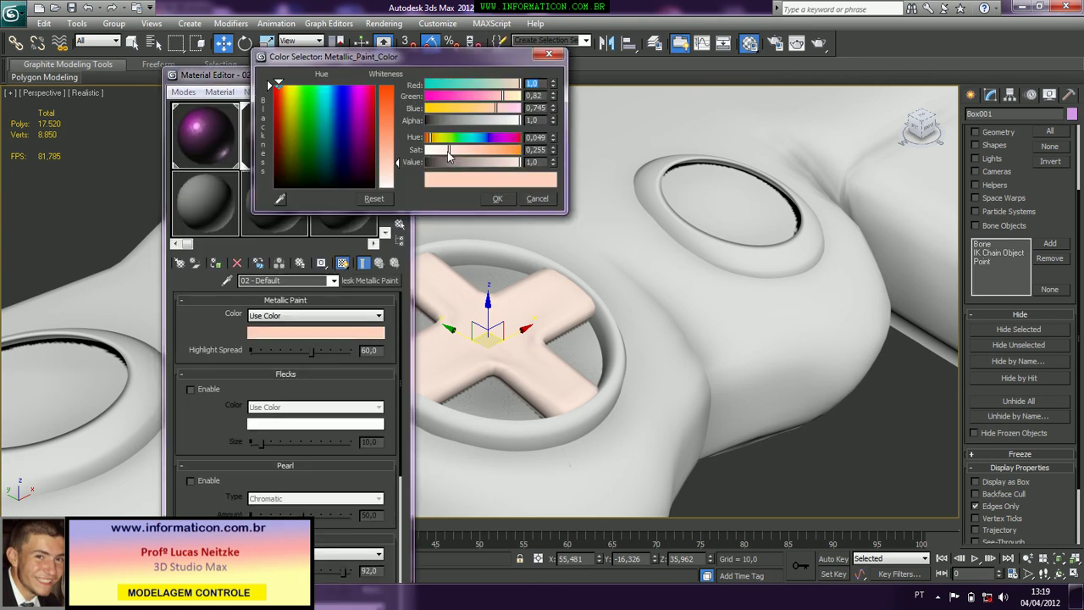
click(504, 149)
click(500, 137)
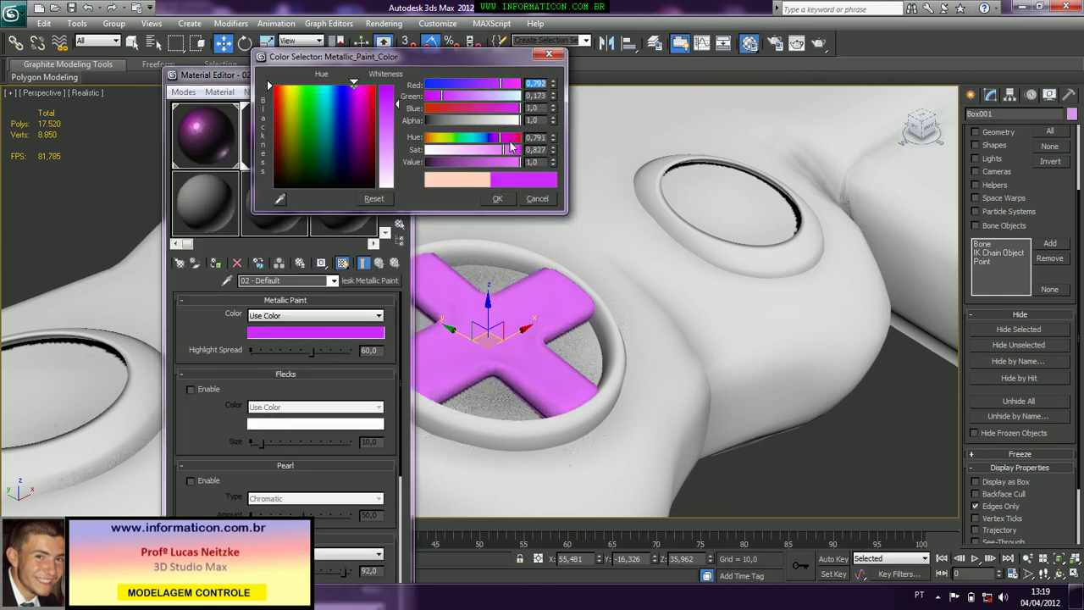
click(511, 137)
click(431, 121)
drag(431, 120, 430, 120)
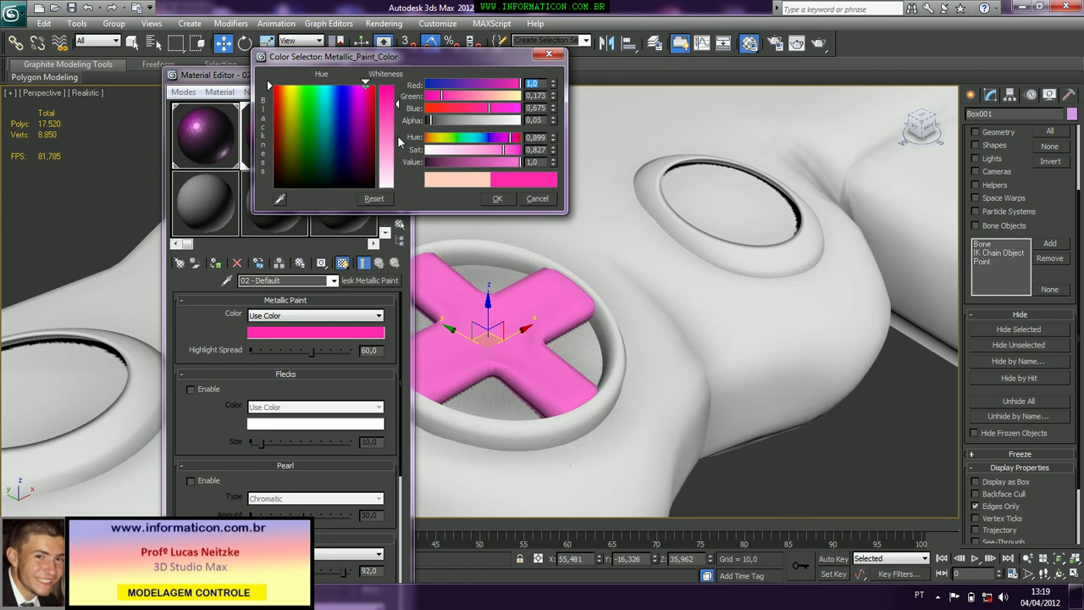
Darken the cross's metallic paint colour to pure black and render the perspective view to check it
click(350, 180)
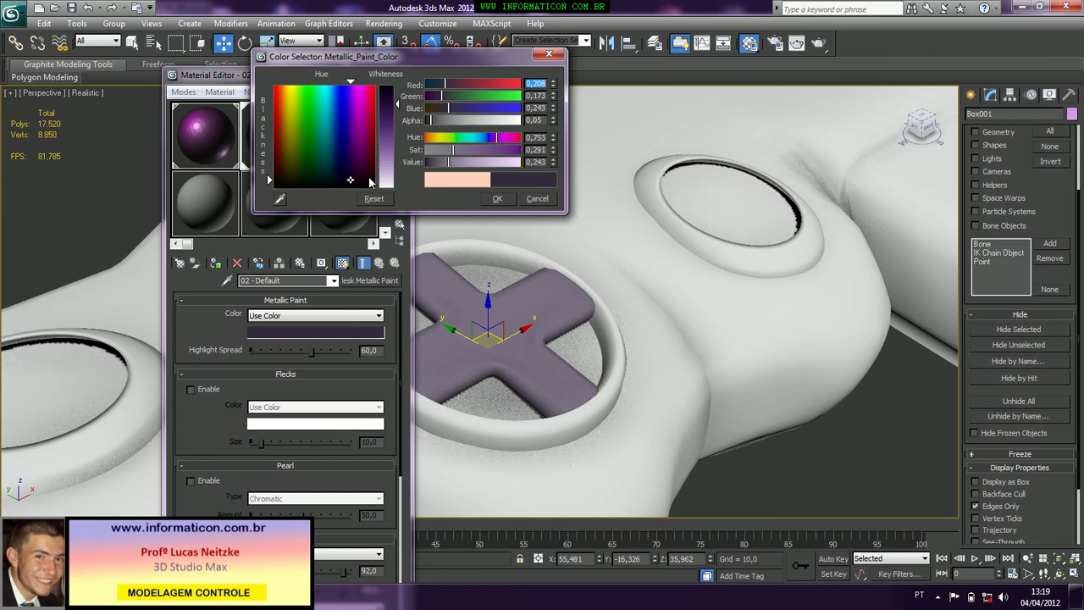
click(431, 108)
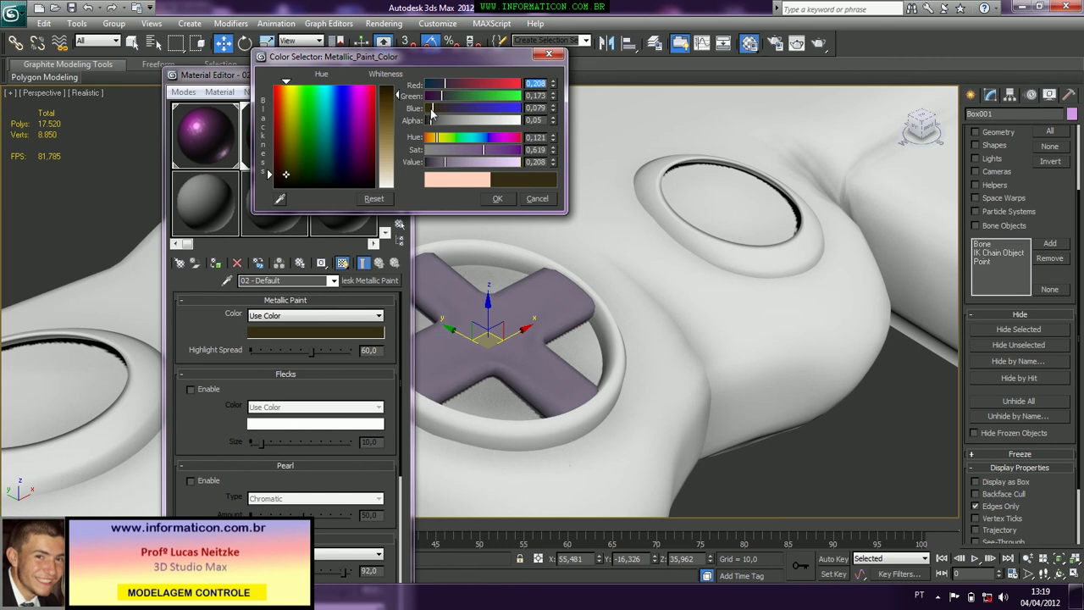
mouse_move(432, 109)
mouse_down()
mouse_move(435, 96)
mouse_move(416, 85)
mouse_move(446, 93)
mouse_move(416, 85)
mouse_up()
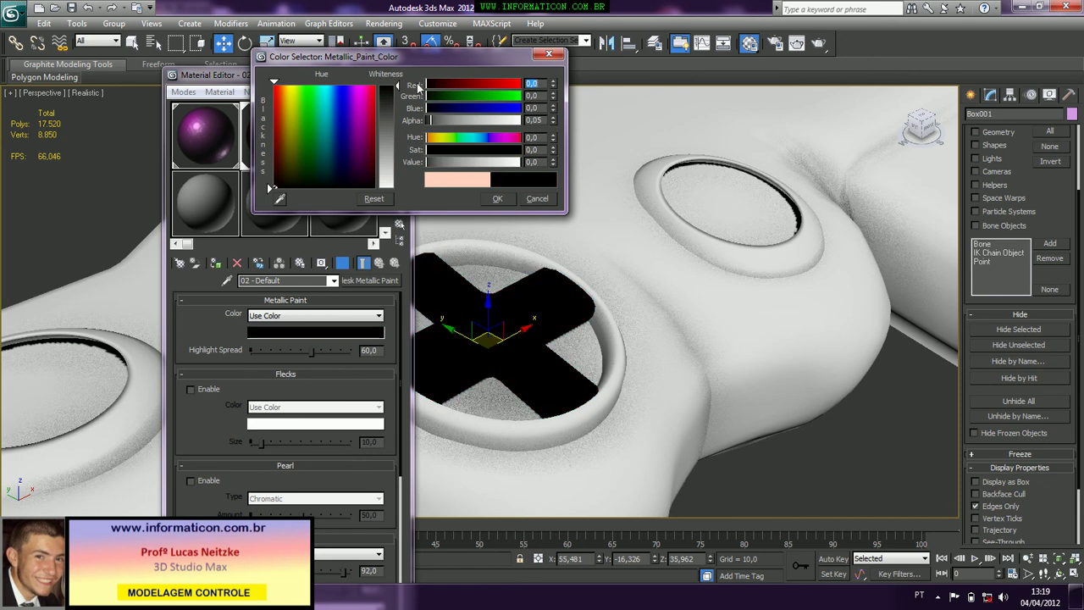
click(497, 200)
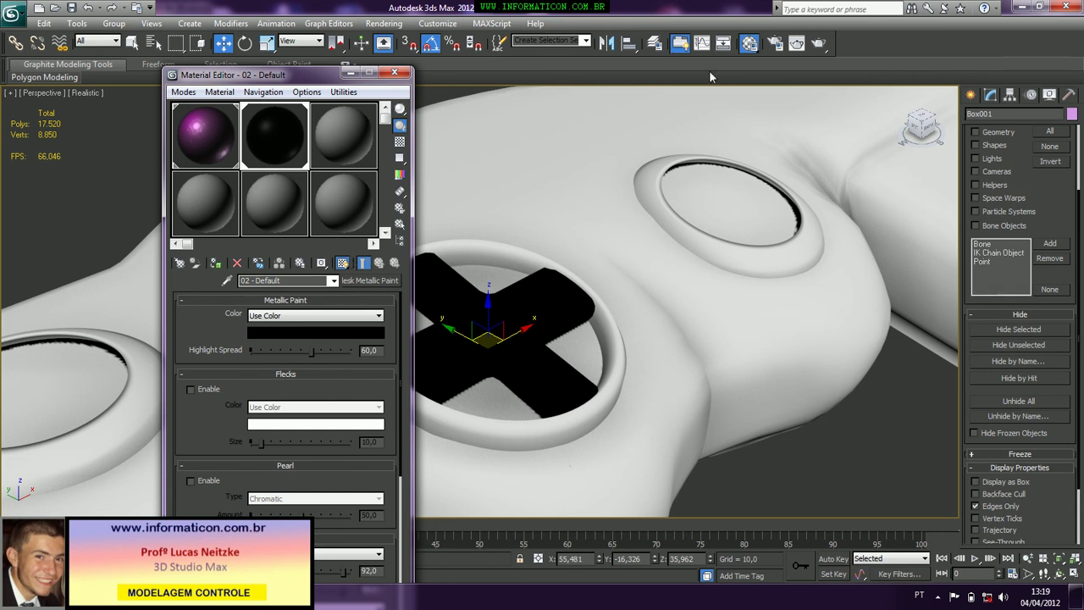
click(819, 42)
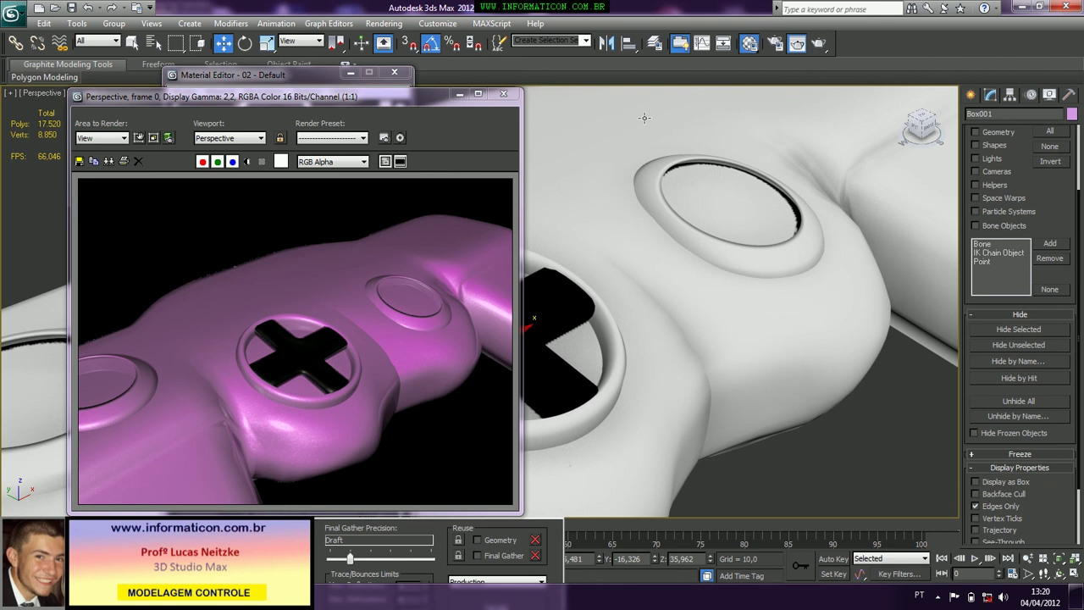
click(509, 93)
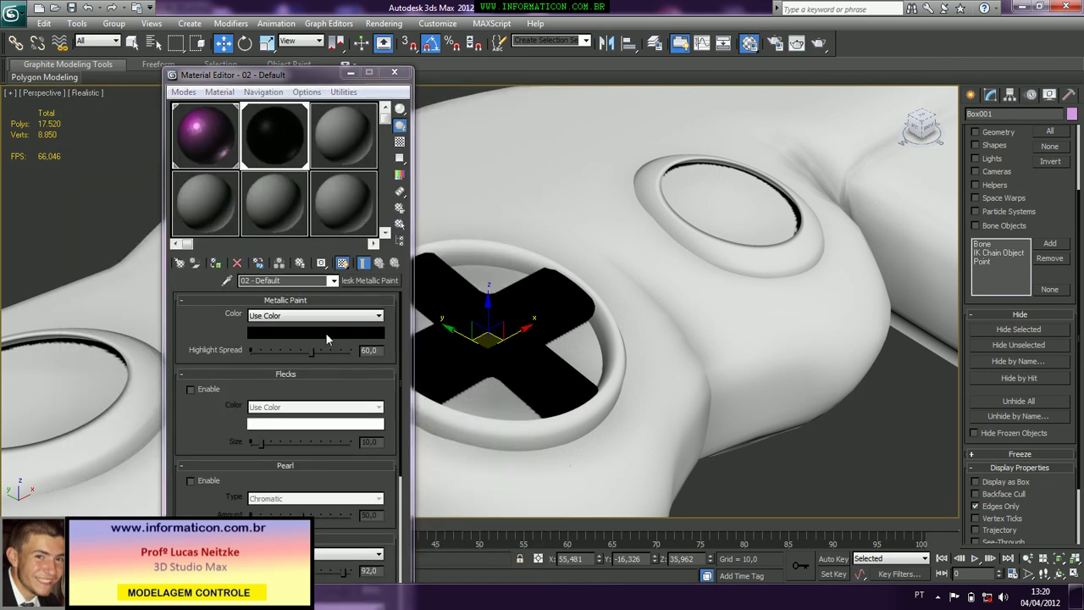
Set the cross's metallic paint colour to dark blue with red 0.022, green 0.058, blue 0.079 and alpha 0.129
click(326, 332)
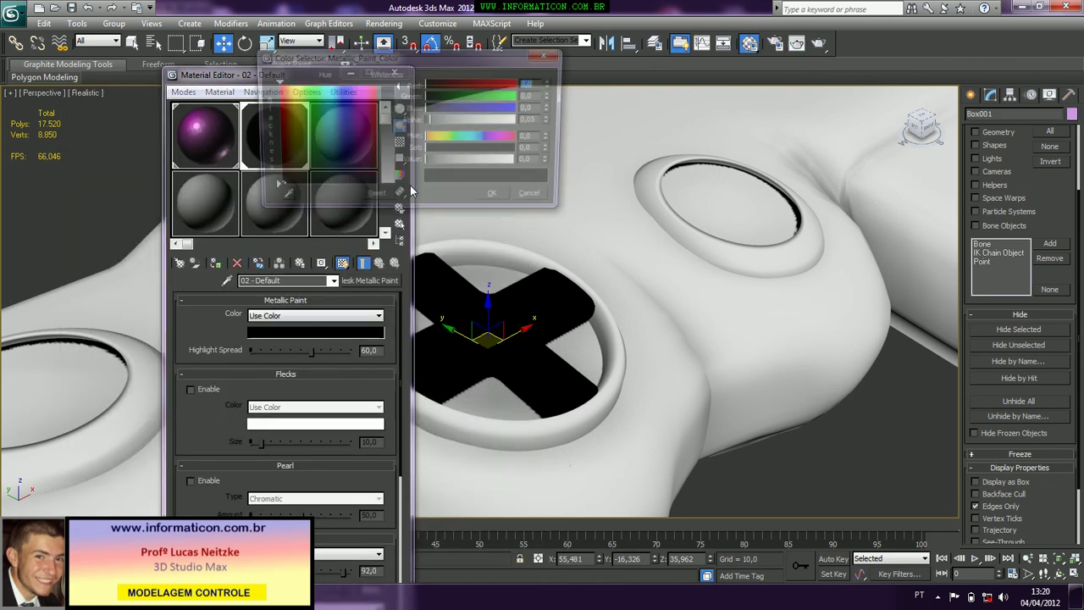
click(449, 122)
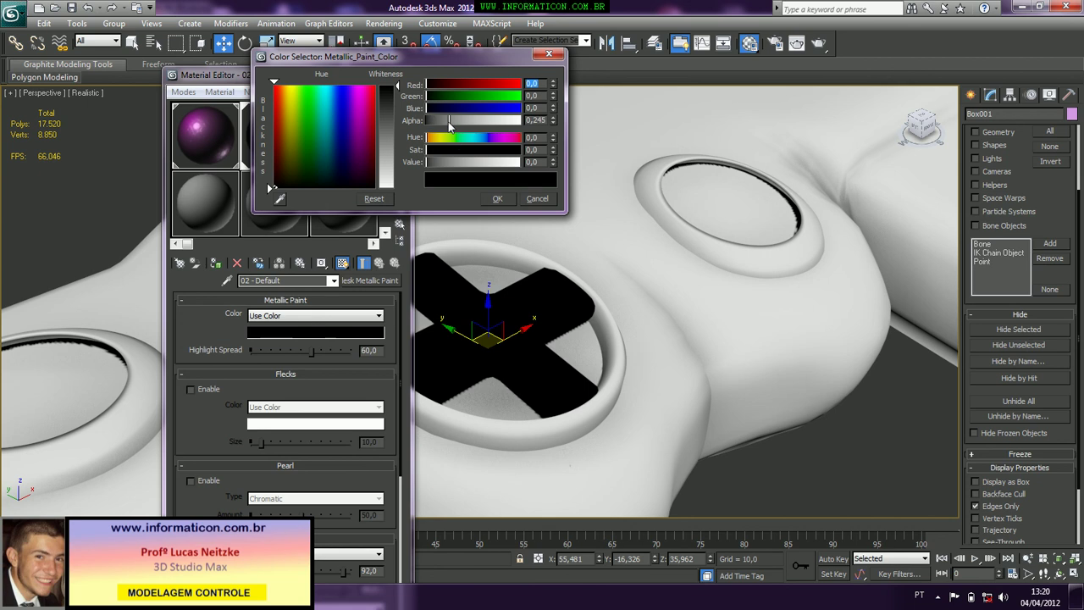
drag(449, 121, 438, 122)
click(439, 85)
drag(438, 84, 435, 87)
click(431, 96)
click(433, 108)
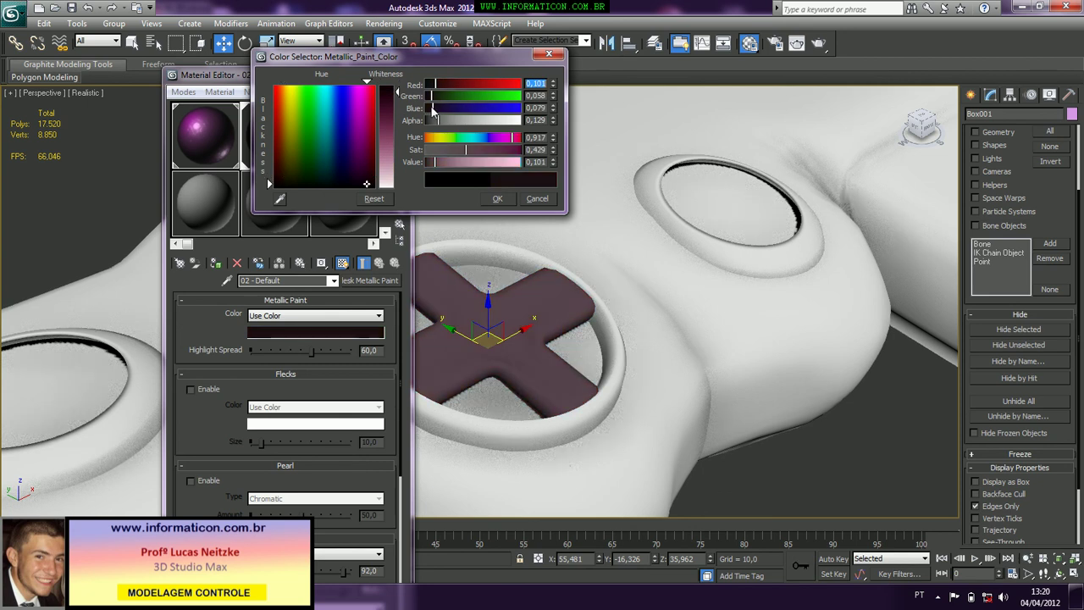
drag(431, 84, 428, 85)
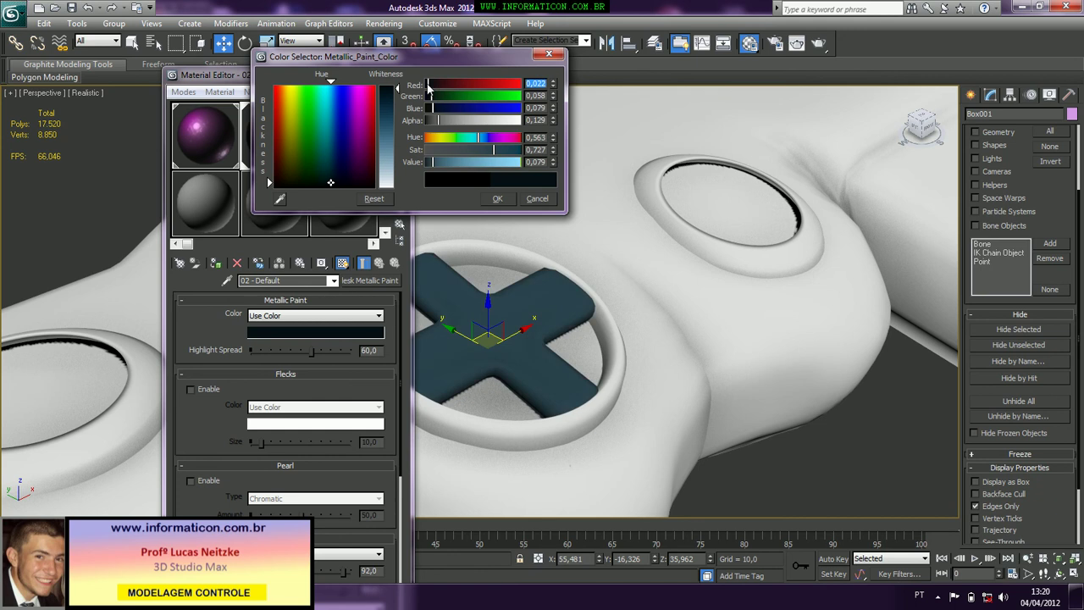
click(498, 199)
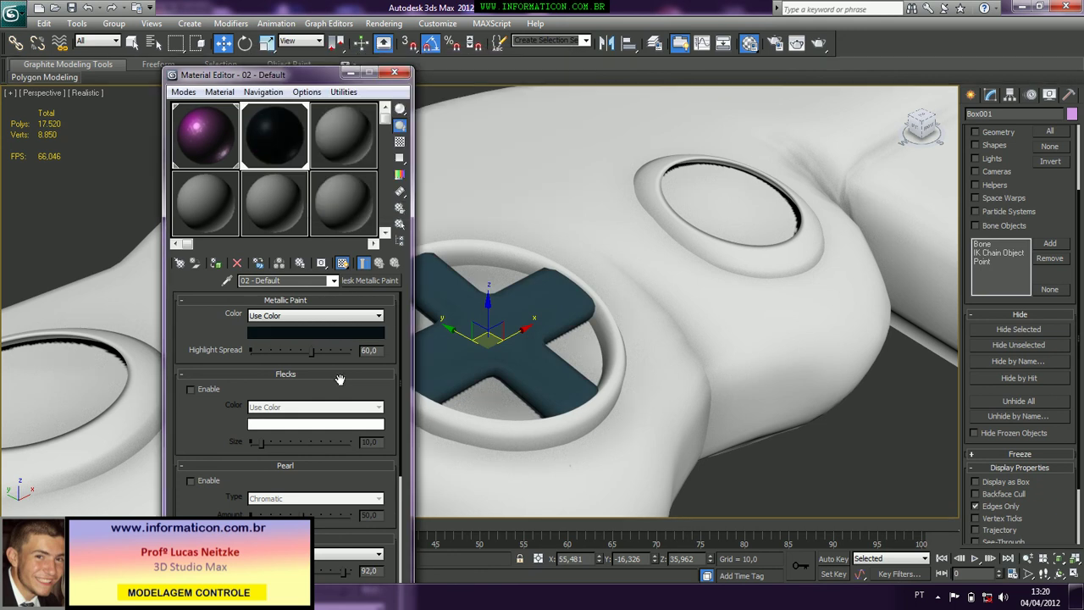
Review the material's remaining parameters, render the perspective view to check the dark blue cross, and close the render and material editor
mouse_move(340, 379)
mouse_down()
mouse_move(345, 286)
mouse_move(322, 164)
mouse_up()
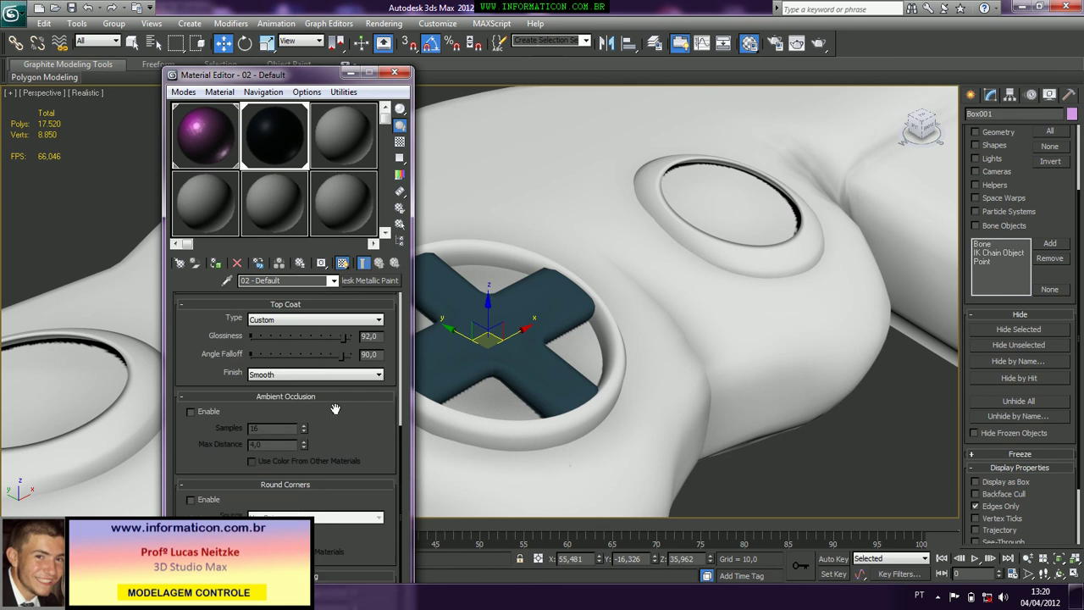
scroll(336, 409, up, 5)
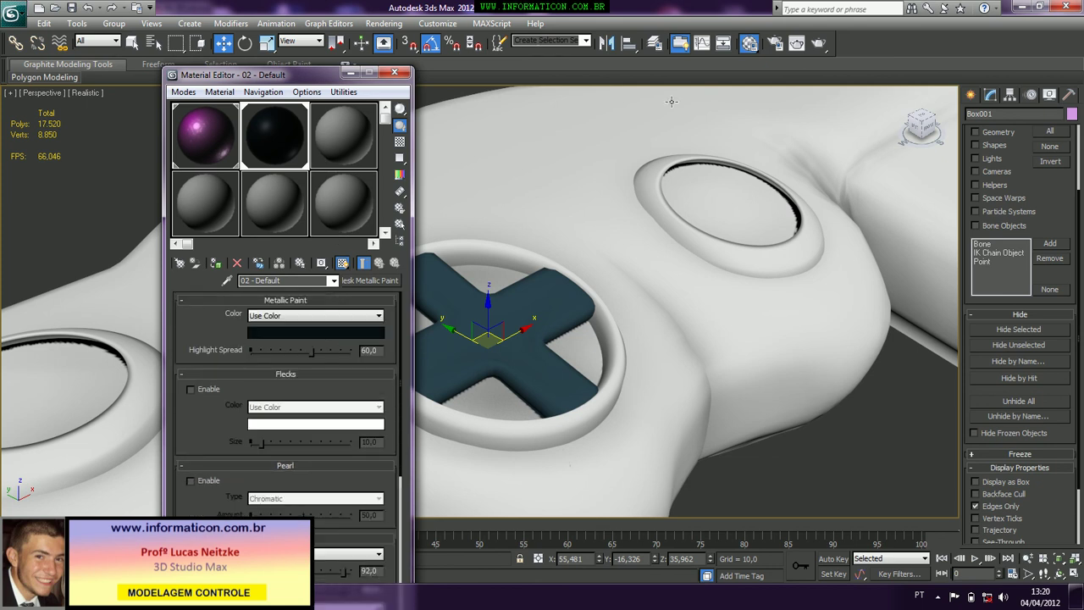
click(818, 43)
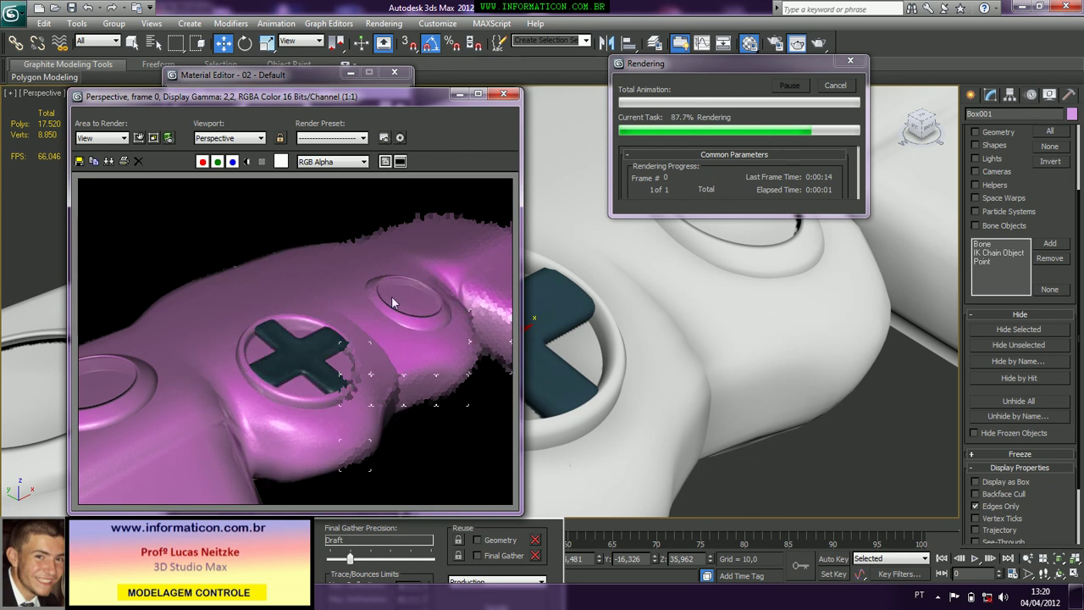
click(503, 94)
click(393, 76)
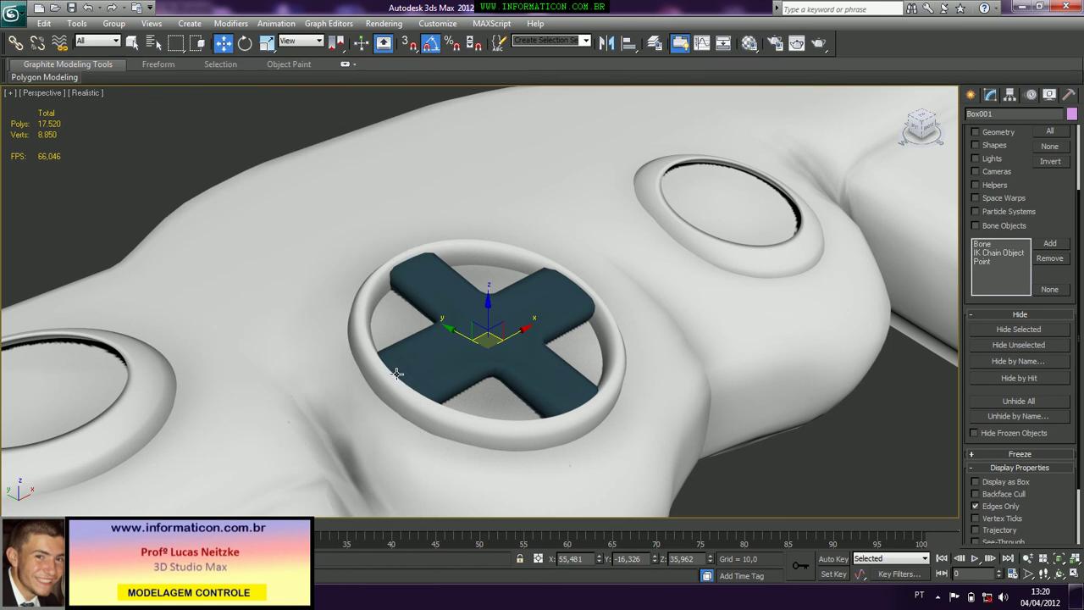
Compare the cross with the xbox-controle-01 reference photo, return to 3ds Max and deselect the cross
key(alt+Tab)
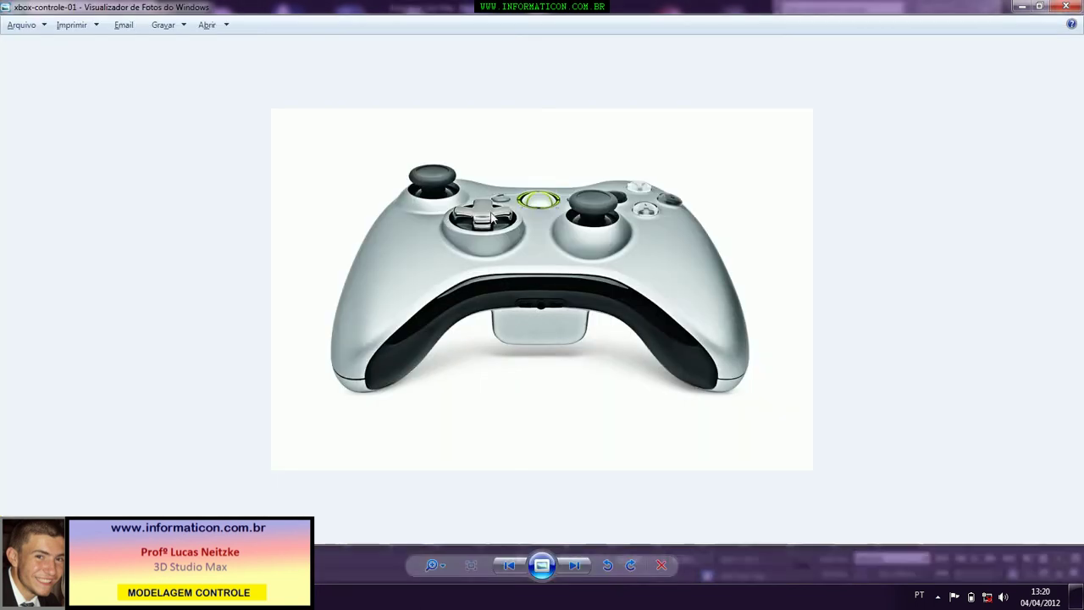
key(alt+Tab)
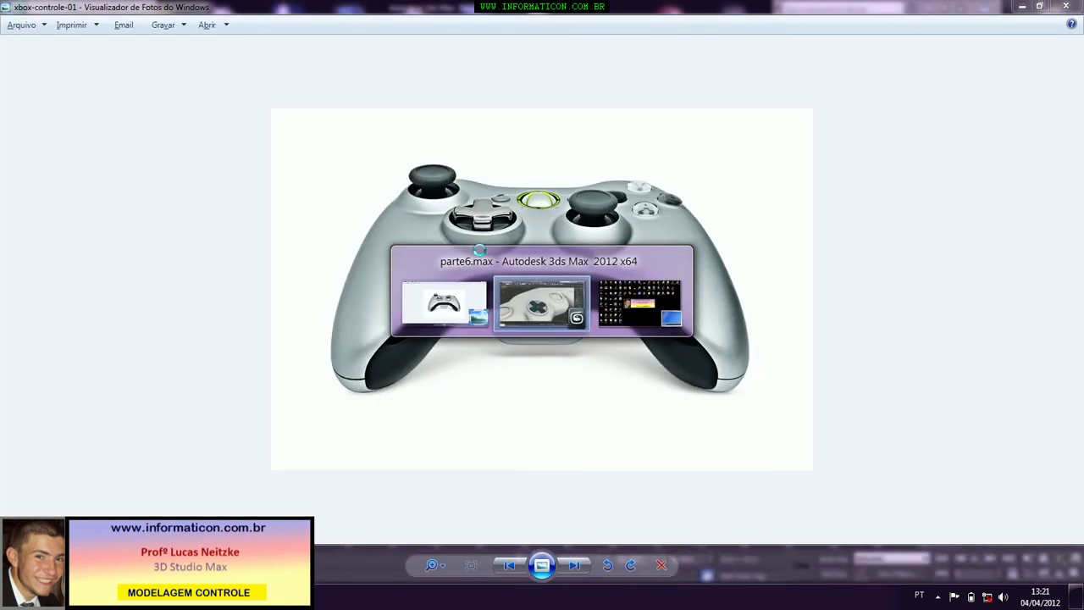
click(972, 94)
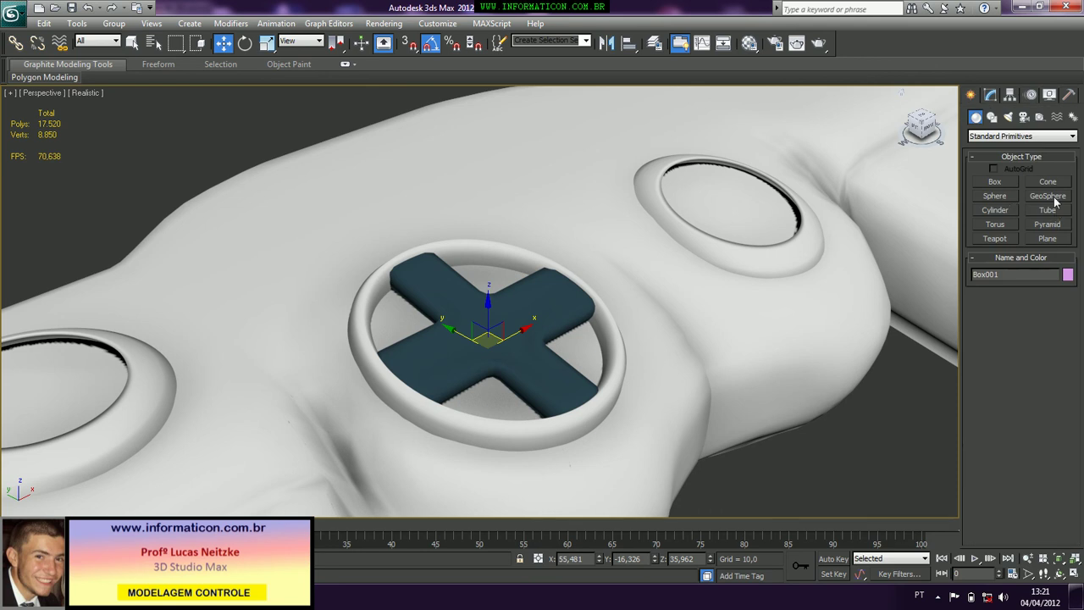
click(992, 95)
click(971, 96)
click(854, 479)
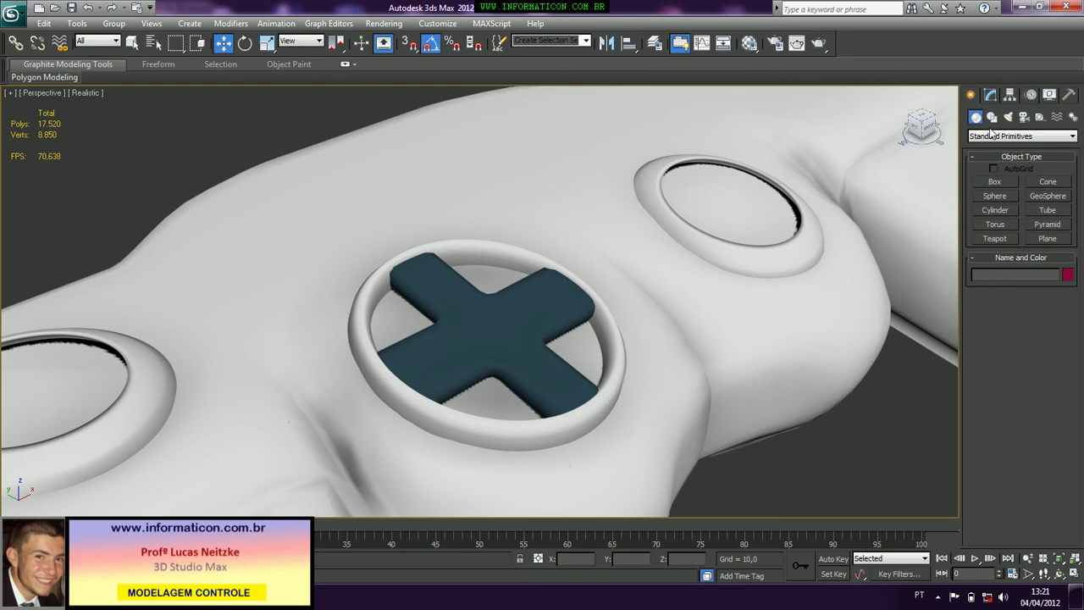
Draw a circle spline with a radius of about 14.67 centred on the cross in the top wireframe view
click(993, 96)
click(972, 95)
click(993, 117)
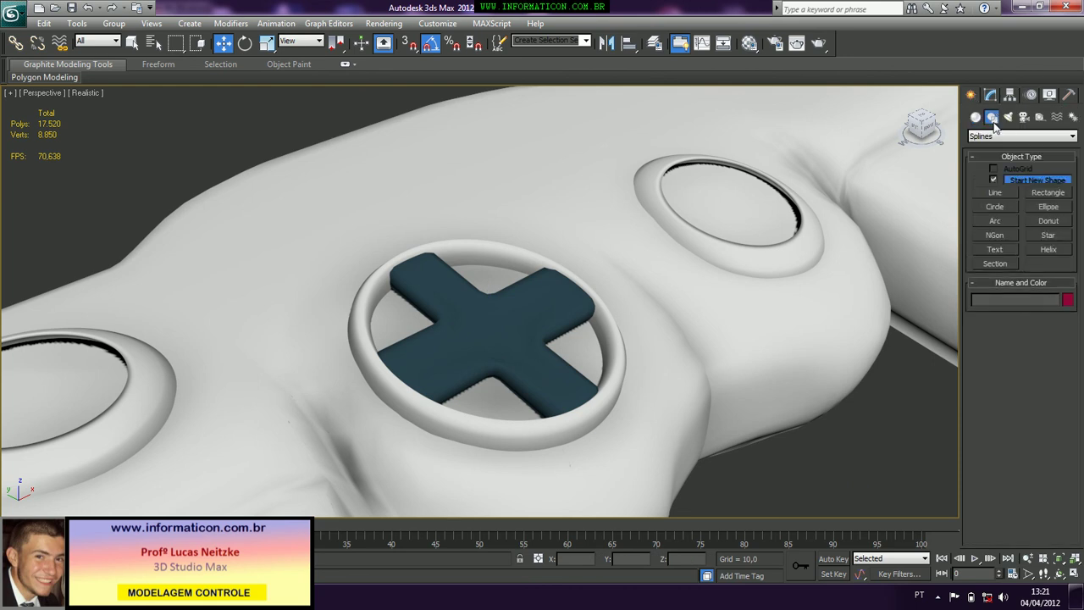
click(1002, 210)
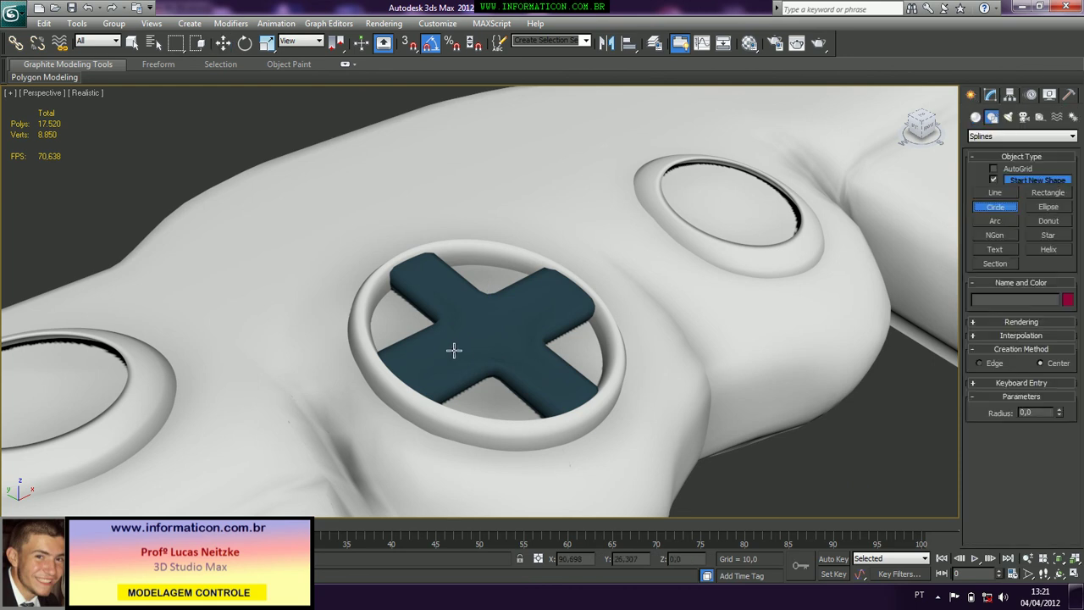
key(t)
drag(541, 393, 506, 360)
scroll(496, 327, down, 10)
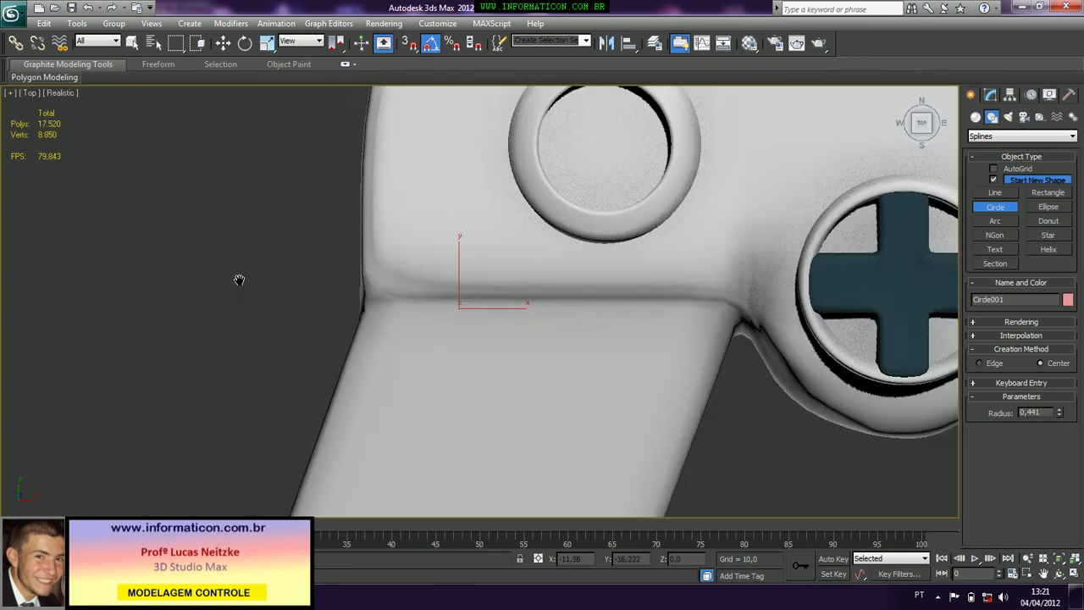
middle_drag(239, 280, 331, 281)
key(F3)
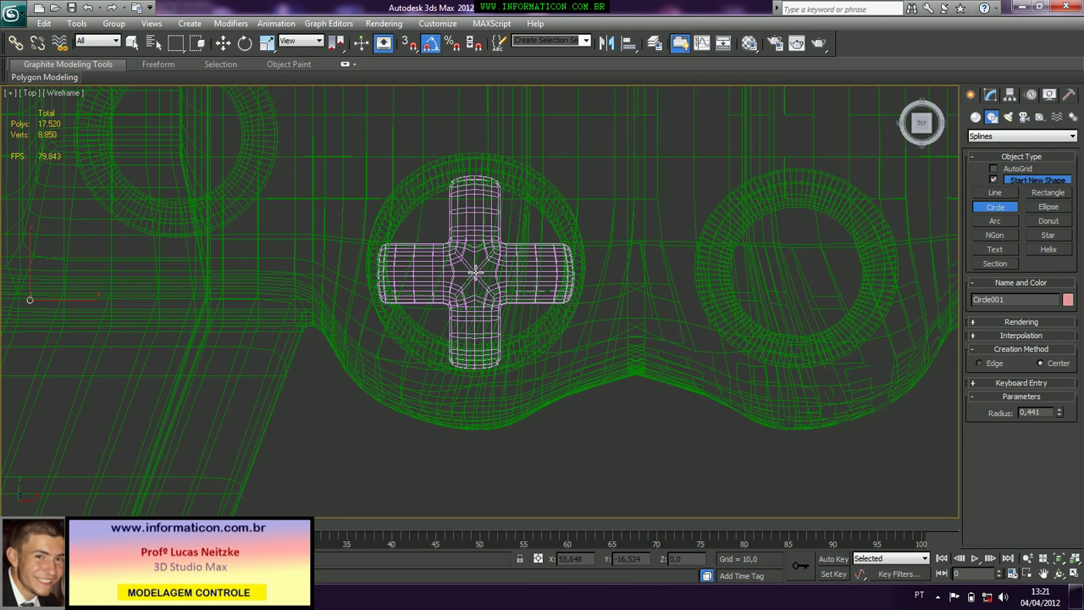
drag(475, 272, 519, 361)
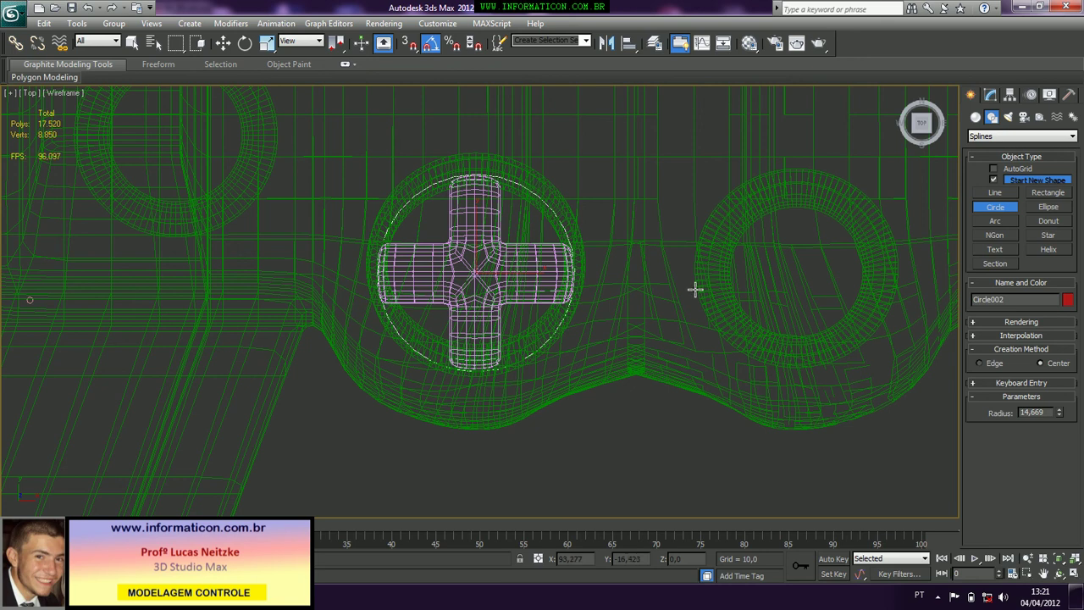
Move the cross along Y to about -15.22 in the top view, towards the centre of its surrounding ring
key(w)
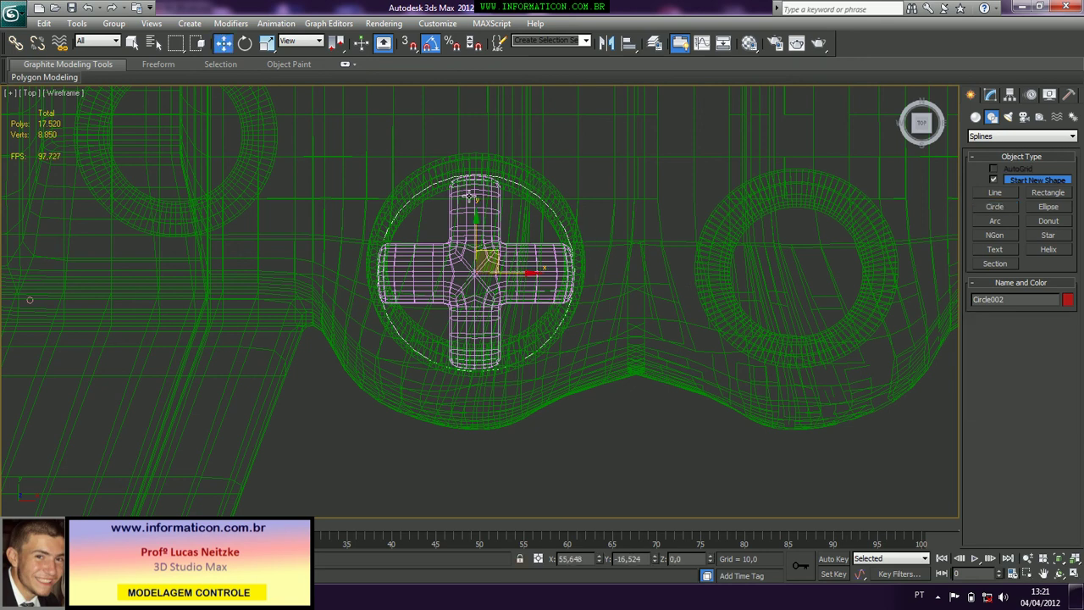
click(494, 233)
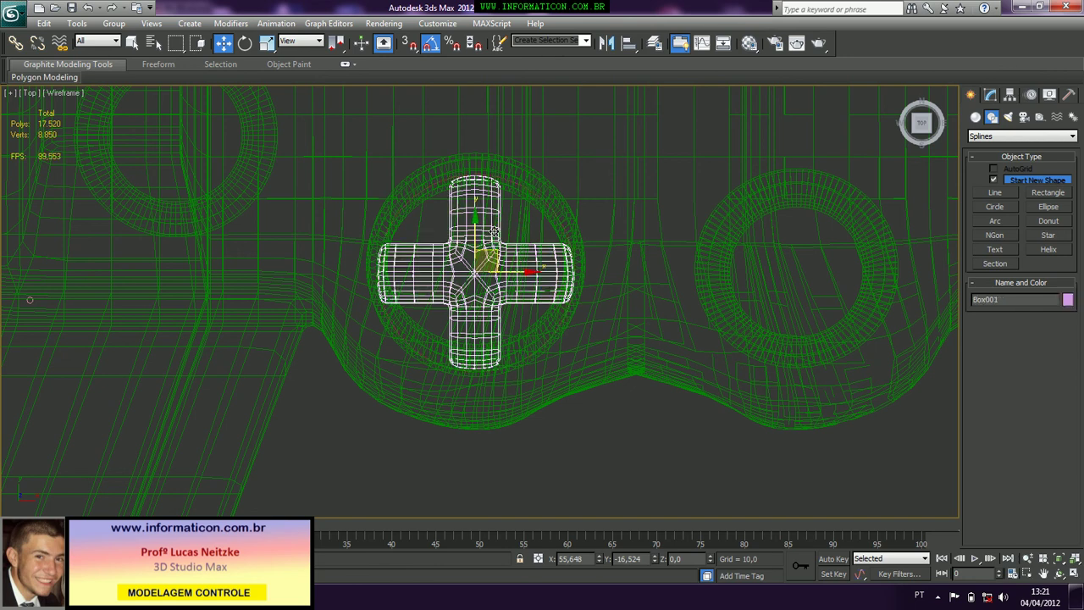
drag(474, 243, 475, 232)
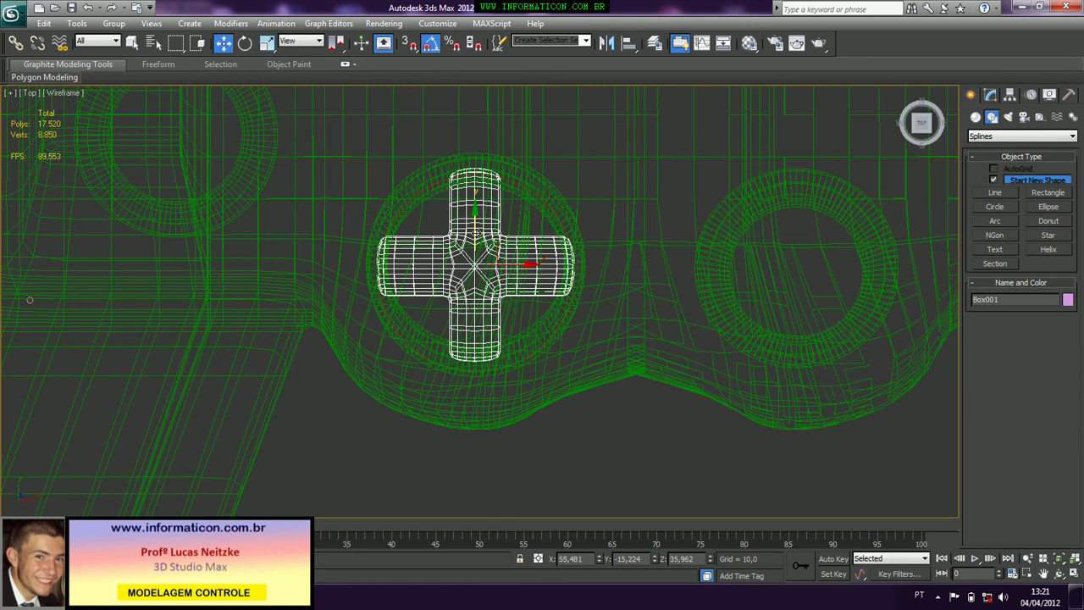
Nudge the cross along Y to about -15.69 in the shaded perspective view, check its fit inside the ring and deselect it
key(p)
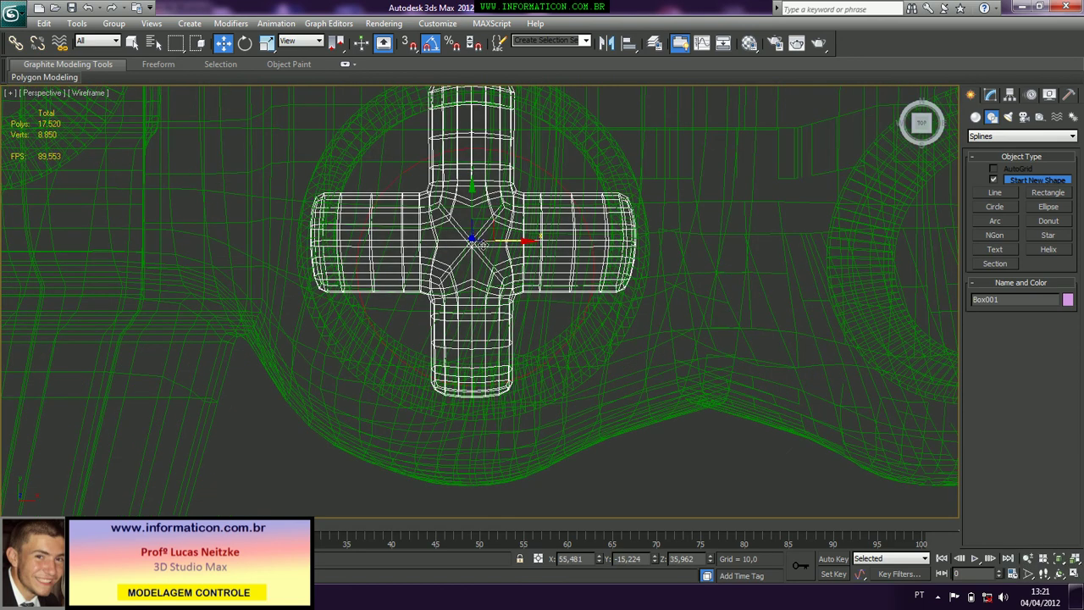
key(z)
key(F3)
scroll(481, 254, down, 4)
alt+middle_drag(472, 274, 555, 183)
scroll(494, 296, up, 4)
alt+middle_drag(493, 296, 438, 328)
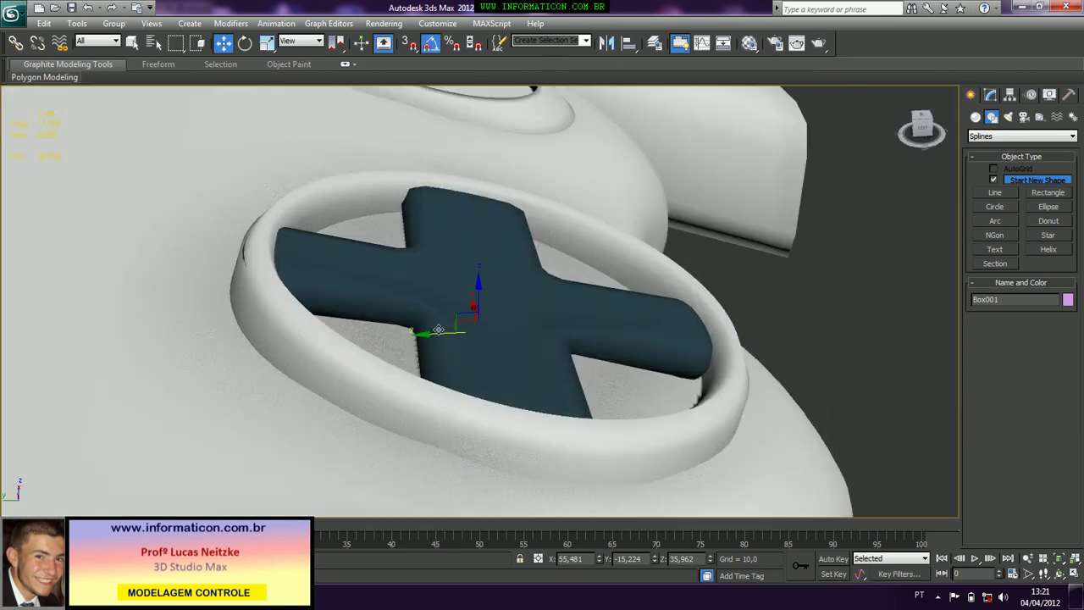
drag(438, 329, 445, 332)
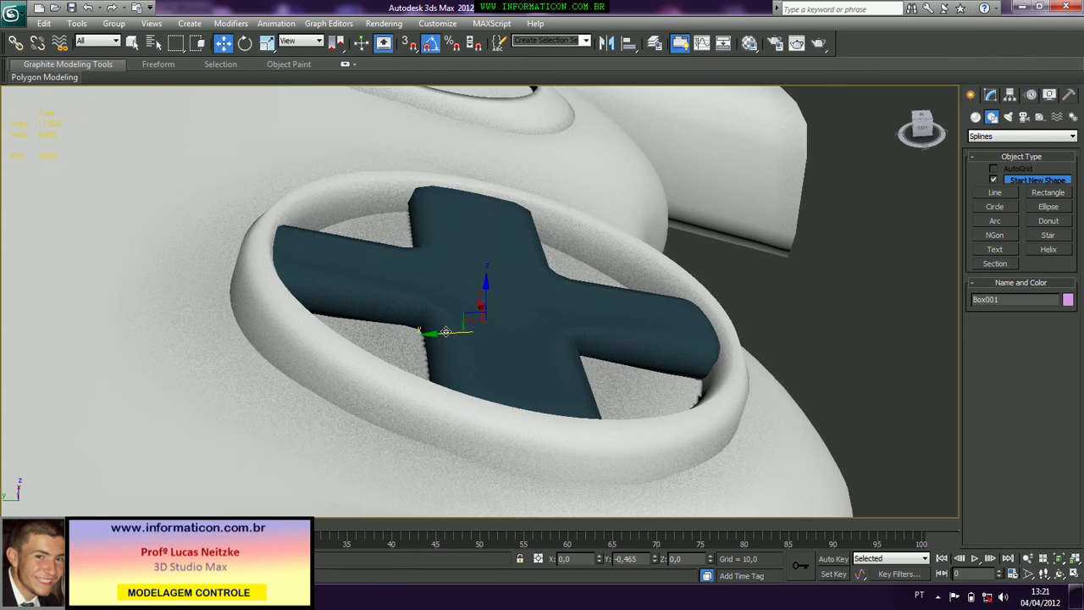
alt+middle_drag(435, 331, 459, 318)
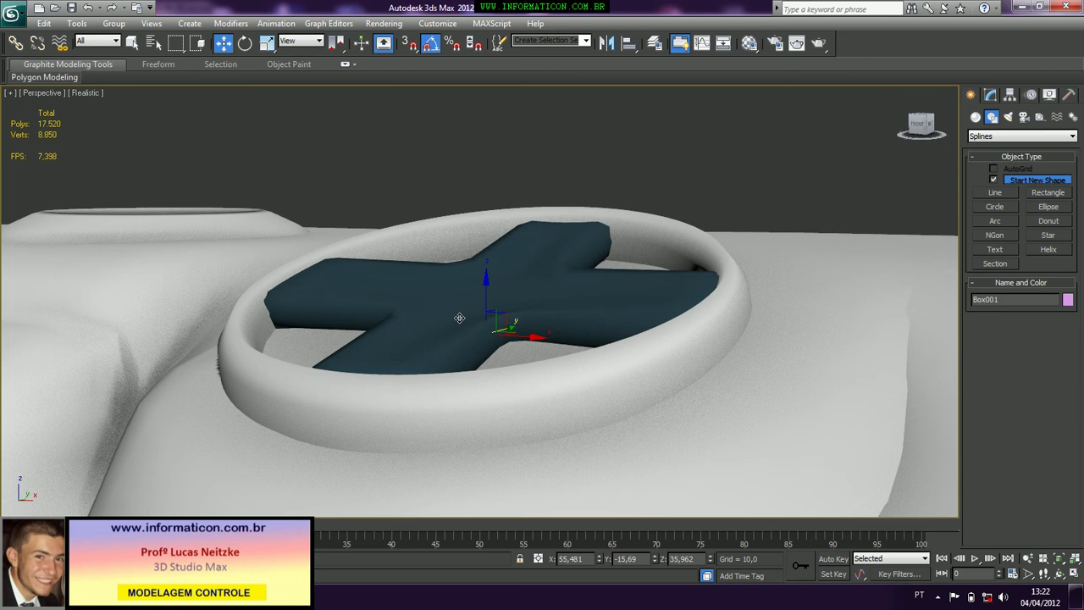
scroll(470, 308, down, 8)
click(430, 426)
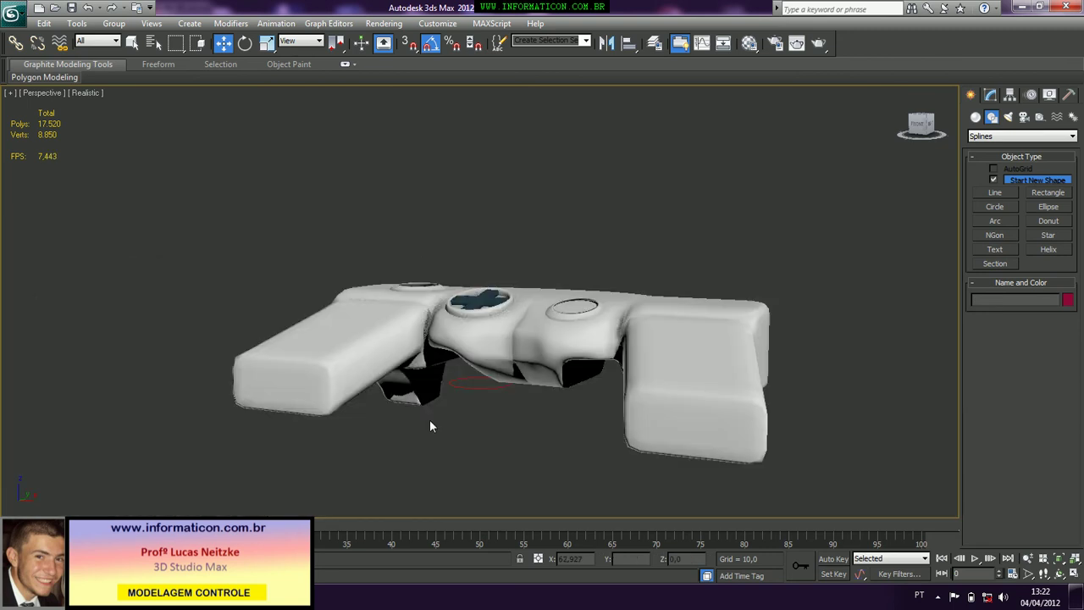
Raise the circle spline along Z to about 37.27, bringing it up into the ring around the cross
click(476, 385)
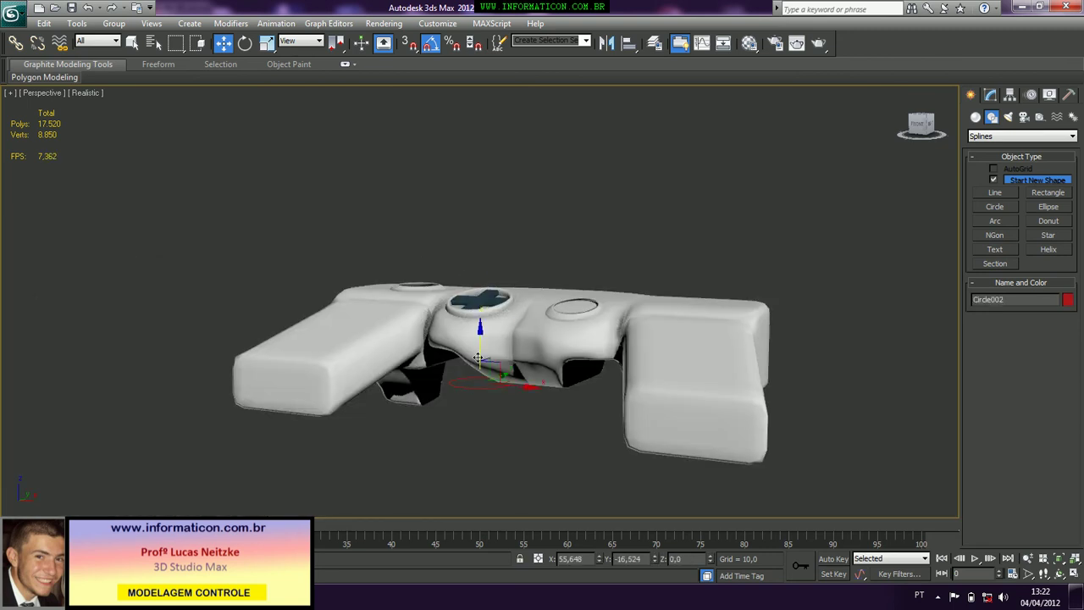
drag(479, 354, 465, 270)
scroll(509, 313, up, 8)
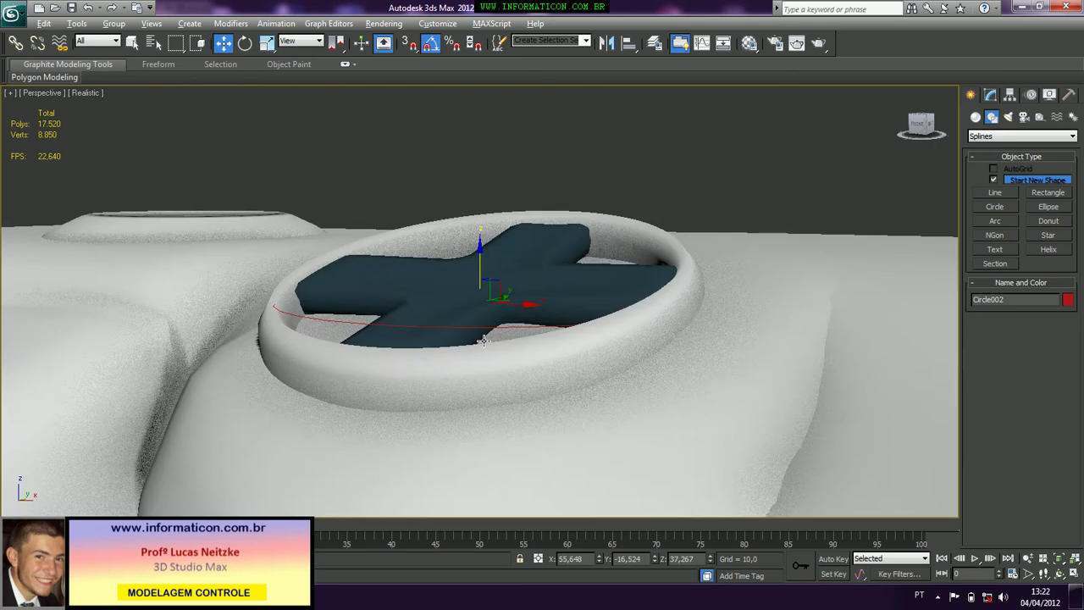
Tilt the circle about X to follow the ring and lower it along Z to about 35.40, beneath the cross
key(e)
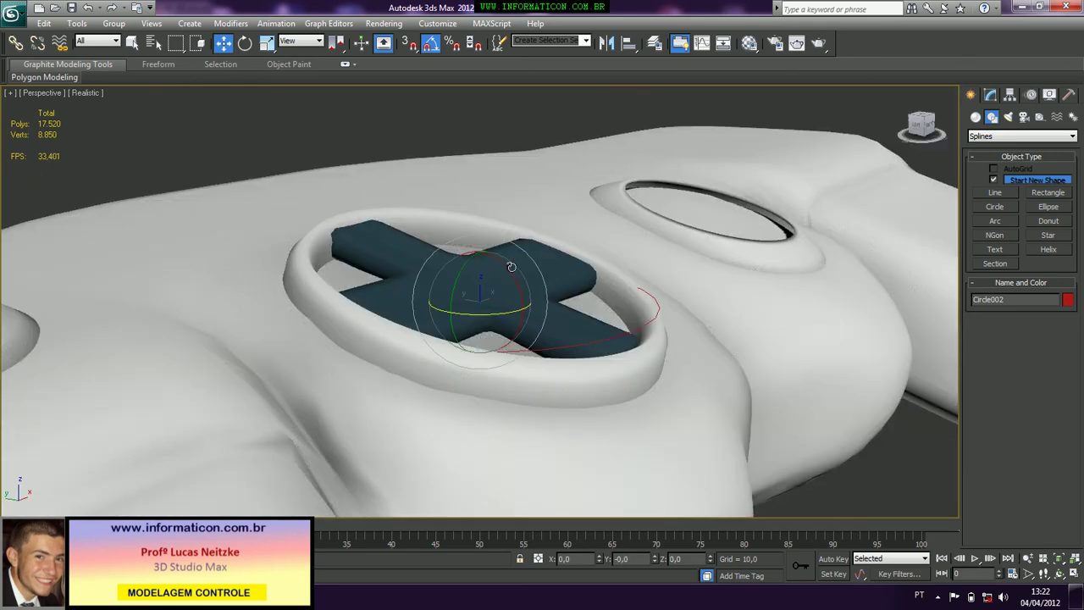
drag(511, 277, 519, 279)
key(w)
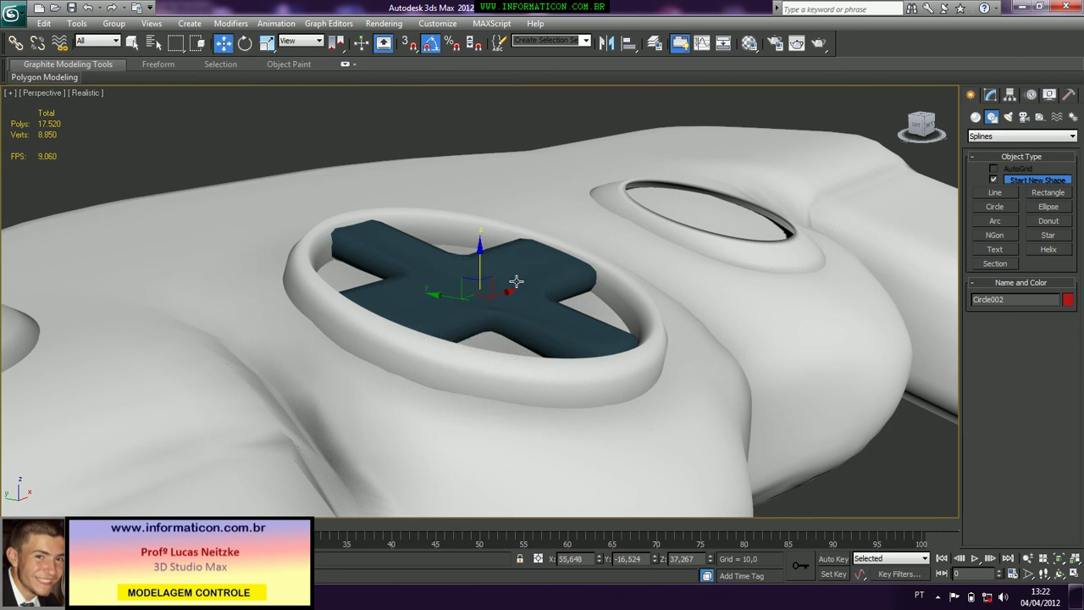
key(F3)
key(F3)
drag(476, 279, 494, 293)
Apply an Extrude modifier to the circle with an amount of 2.0
click(991, 95)
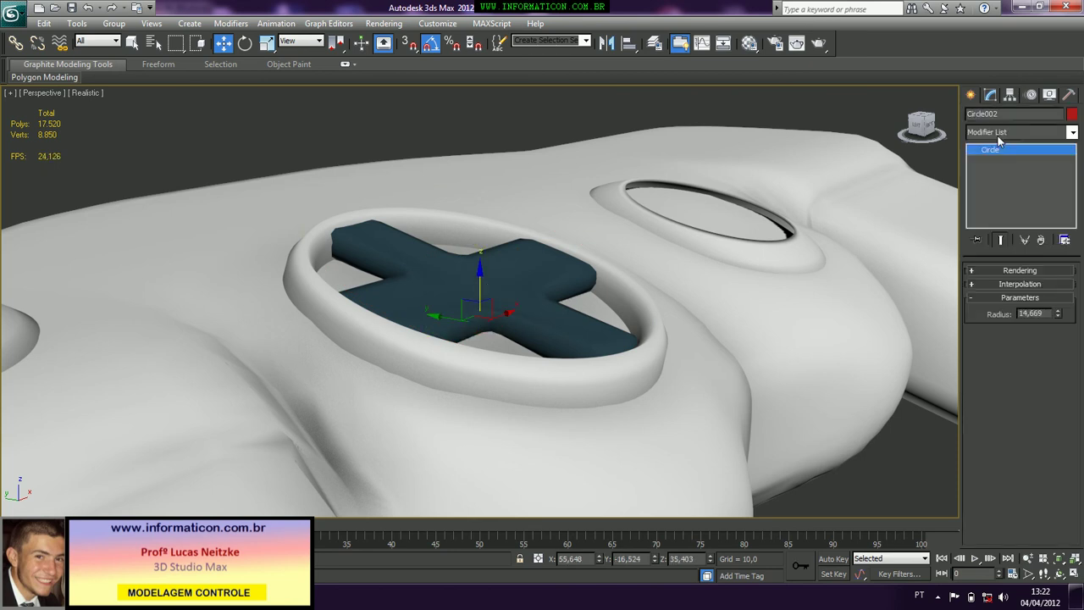
click(996, 132)
scroll(1058, 165, down, 4)
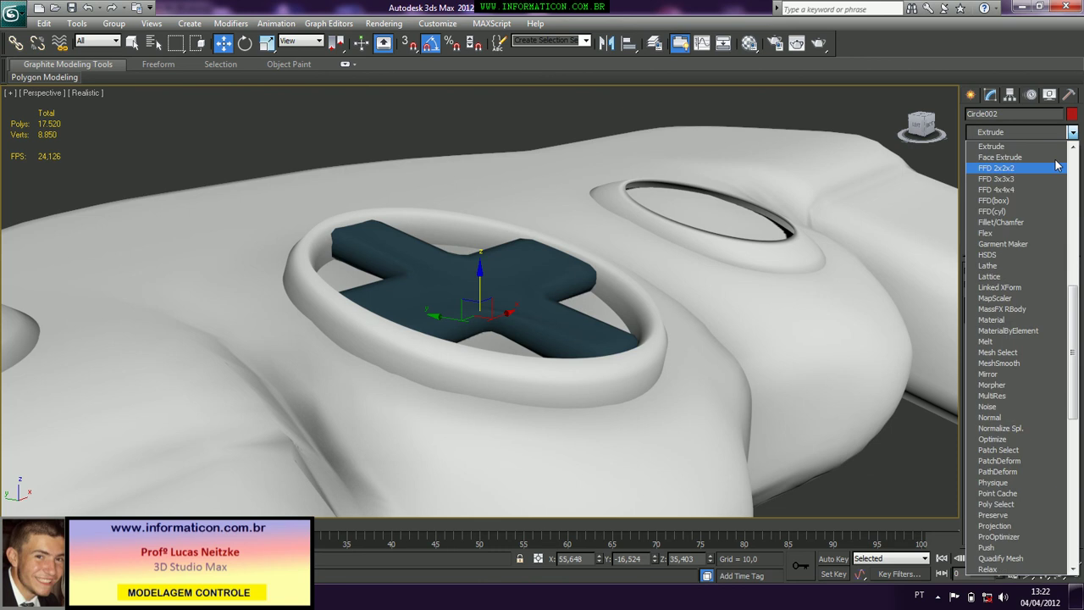
click(1043, 148)
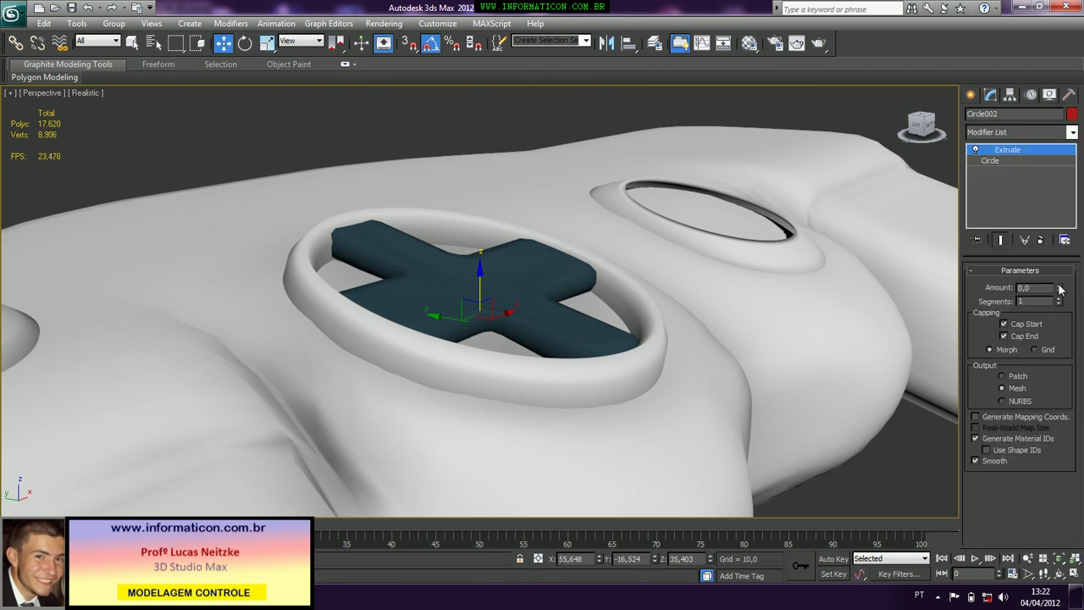
mouse_move(1059, 288)
mouse_down()
mouse_move(1059, 272)
mouse_move(1058, 282)
mouse_up()
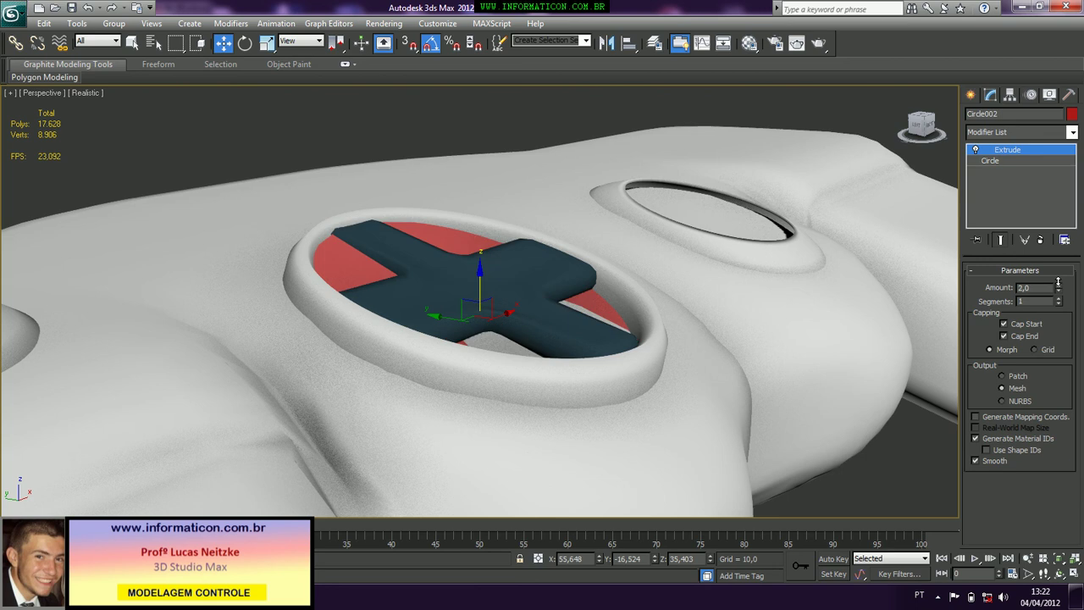
Rotate the extruded disc to 15 degrees about X to match the cross's tilt, and check it against the reference photo
click(1003, 161)
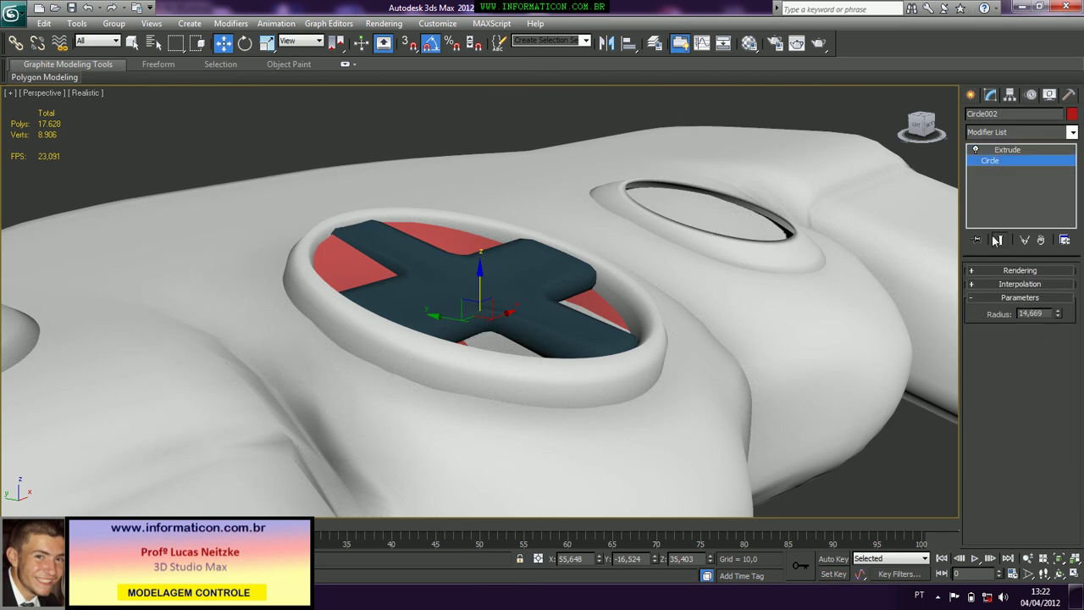
key(e)
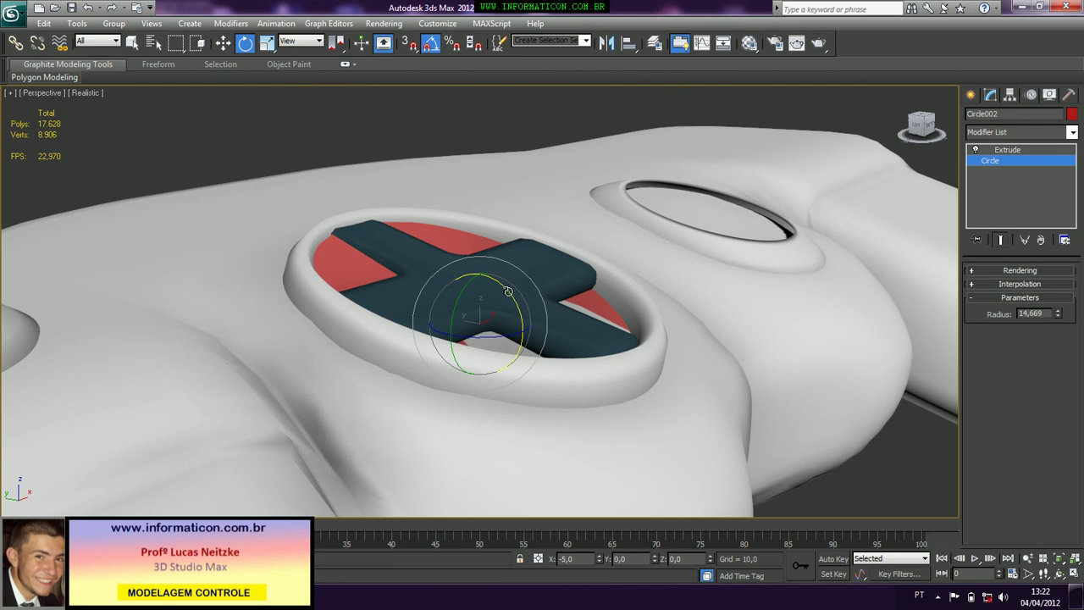
drag(505, 293, 507, 291)
alt+middle_drag(506, 293, 537, 268)
key(alt+Tab)
key(alt+Tab)
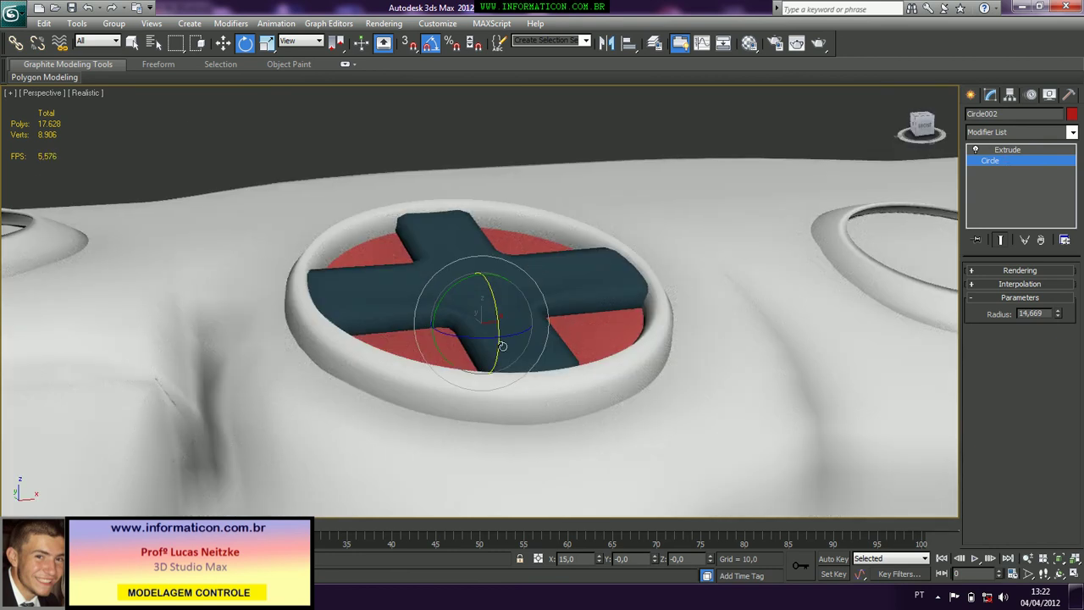
Assign the dark metallic paint material 02 - Default to the disc and compare it with the xbox-controle-01 photo
key(m)
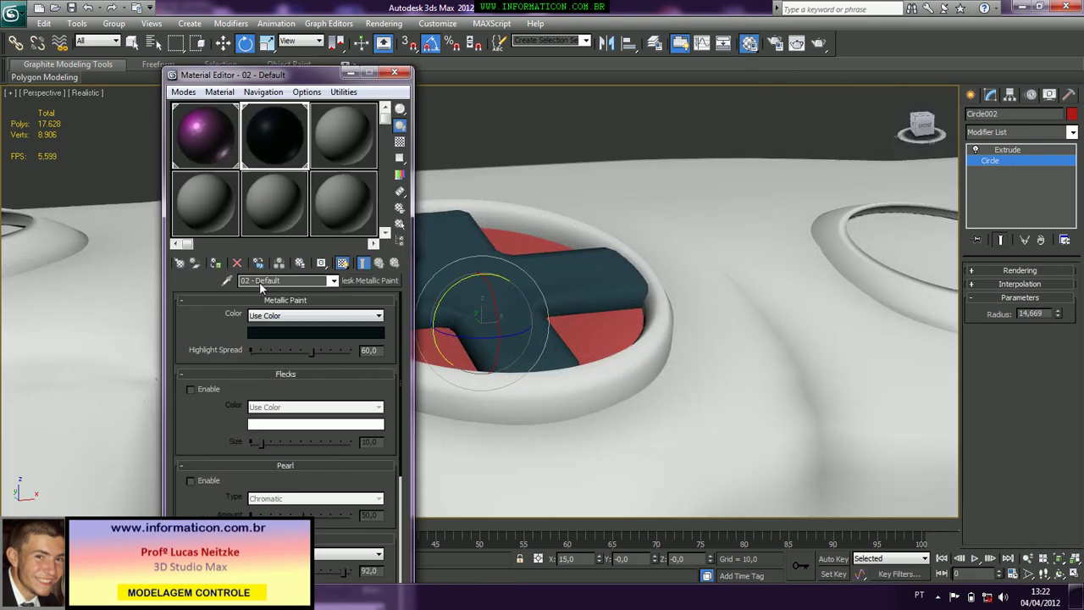
click(215, 263)
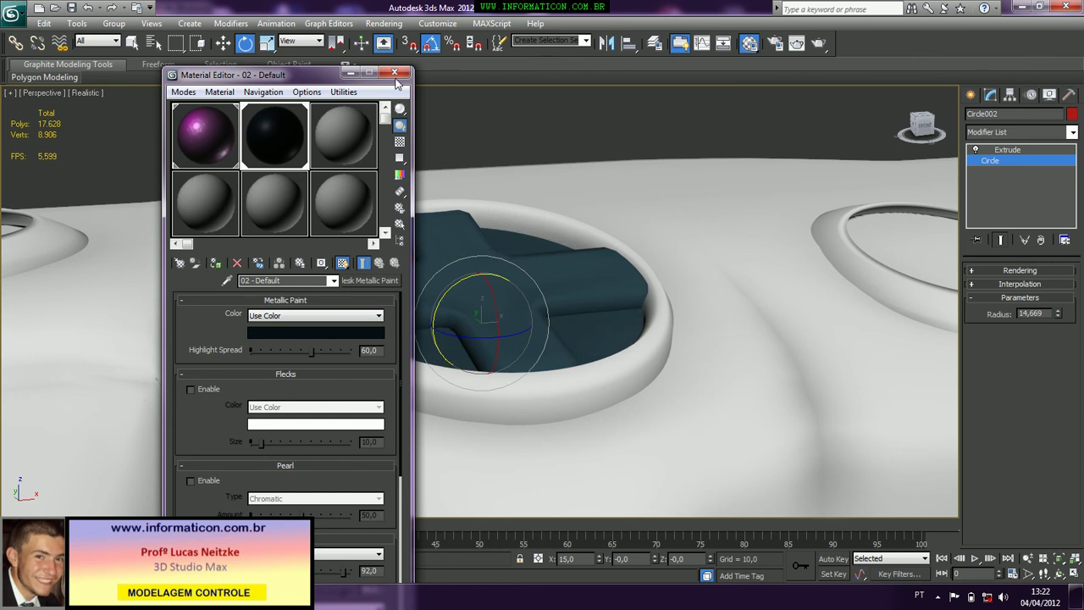
key(alt+Tab)
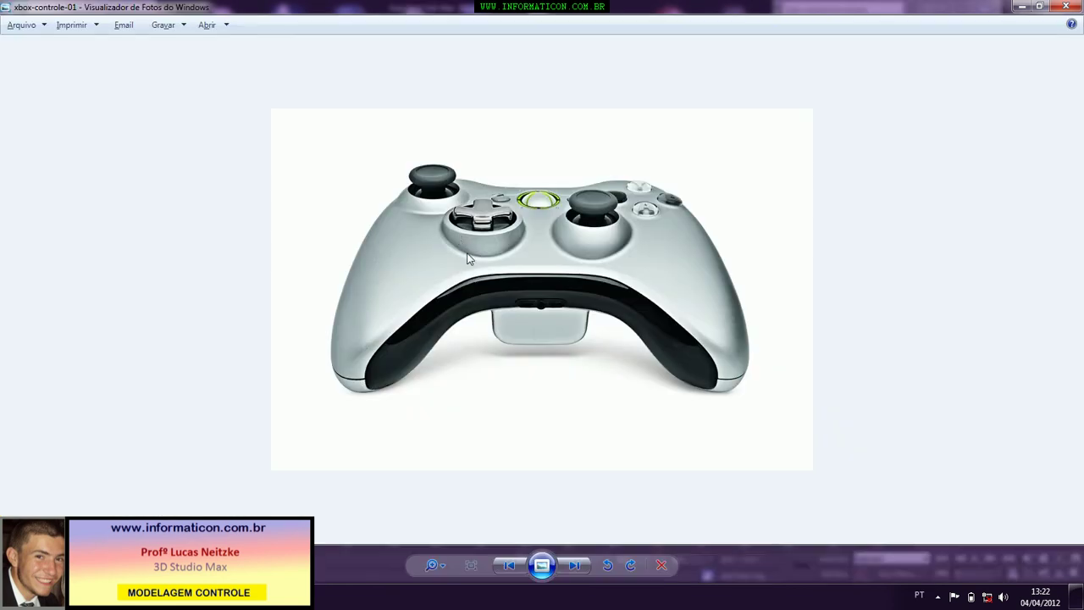
key(alt+Tab)
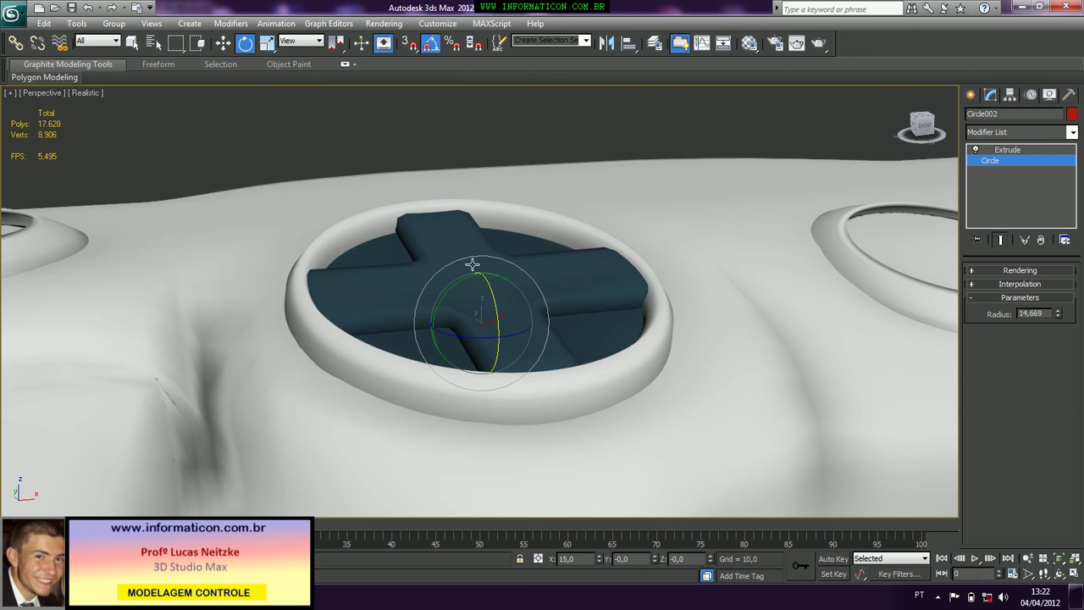
Show edged faces, select the cross's central top polygon at its Editable Poly level and grow the selection twice
alt+middle_drag(468, 256, 499, 256)
click(542, 245)
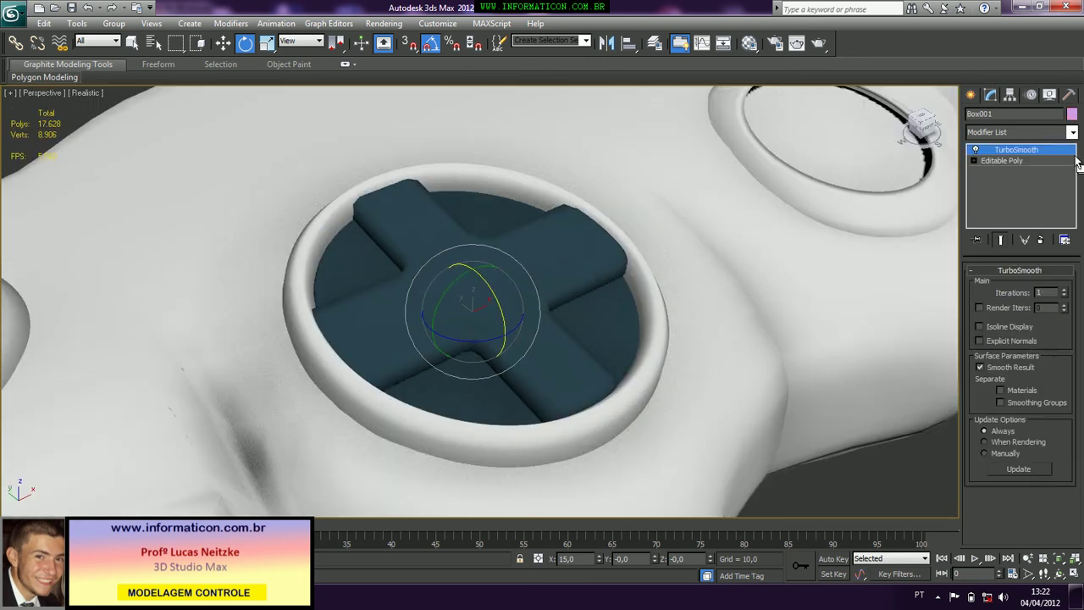
click(1023, 162)
key(F4)
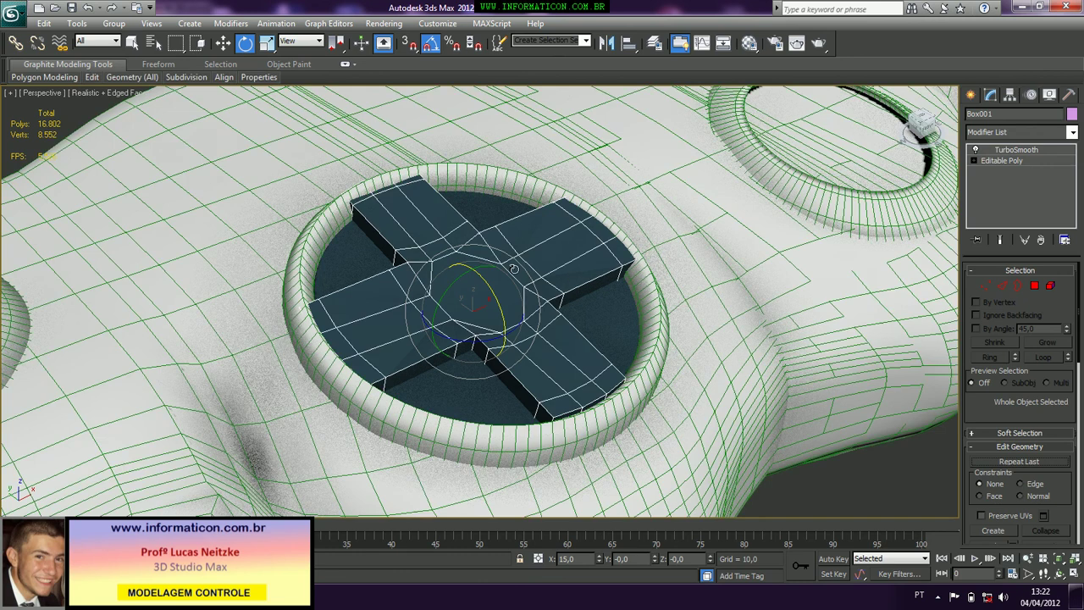
scroll(514, 266, up, 3)
alt+middle_drag(513, 266, 509, 249)
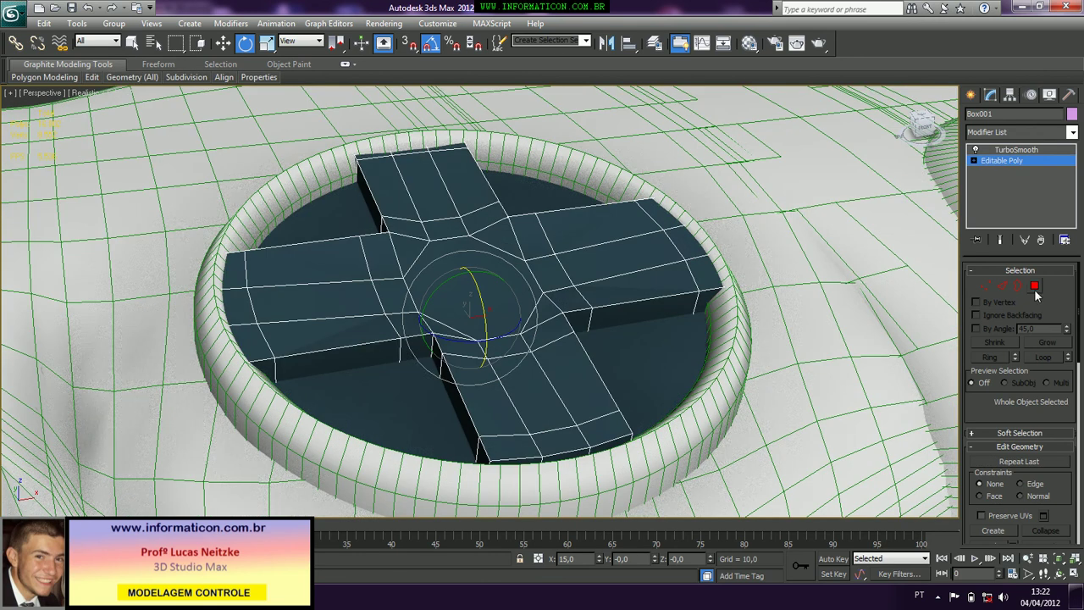
click(1034, 286)
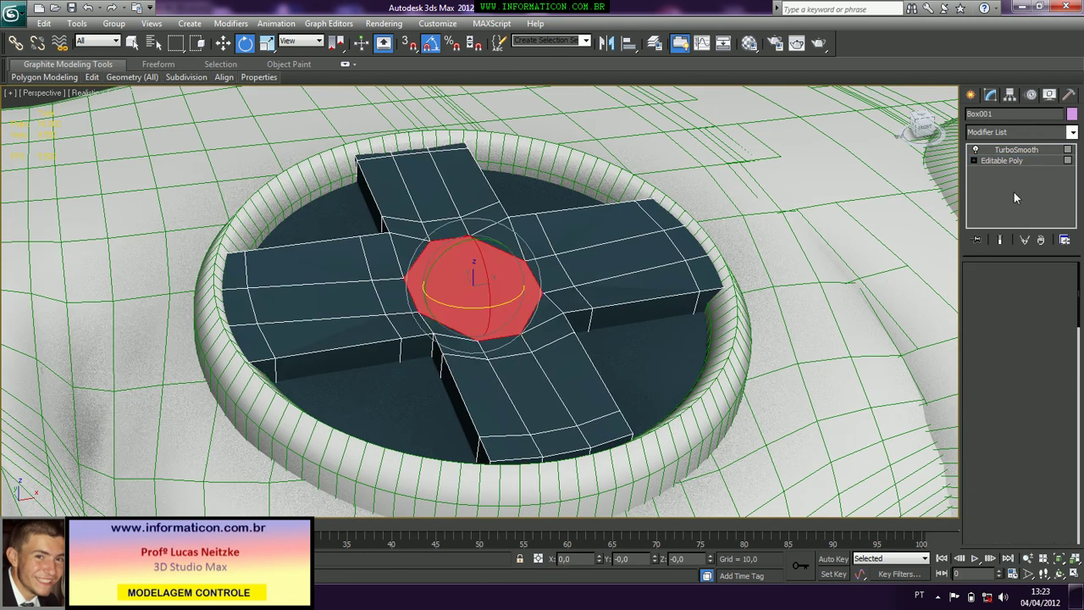
click(1046, 343)
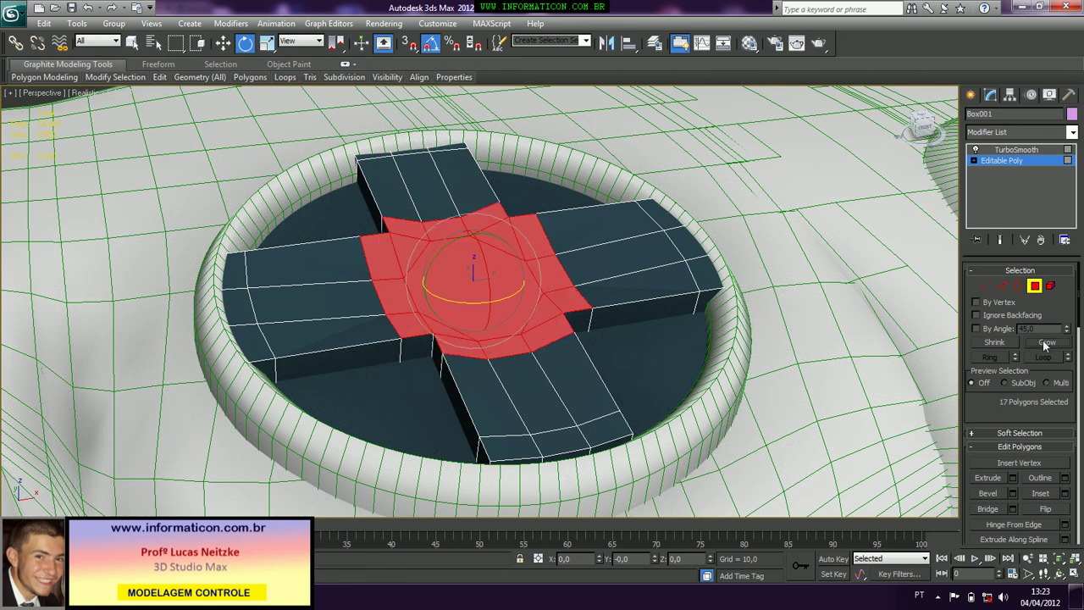
click(1046, 342)
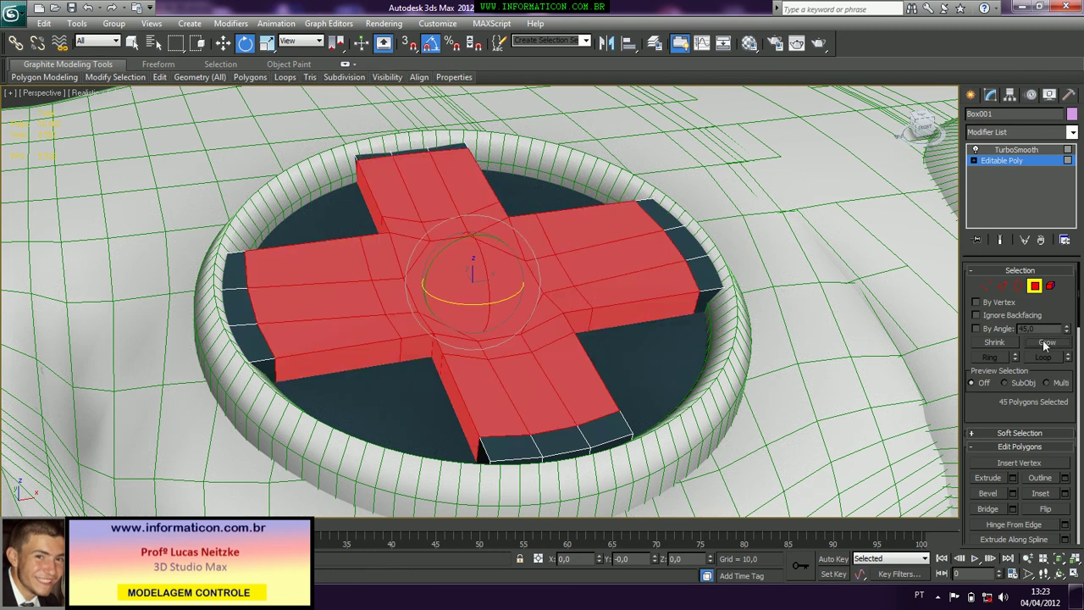
Remove the side faces of all four cross arms from the polygon selection, leaving only top faces selected
alt+click(584, 325)
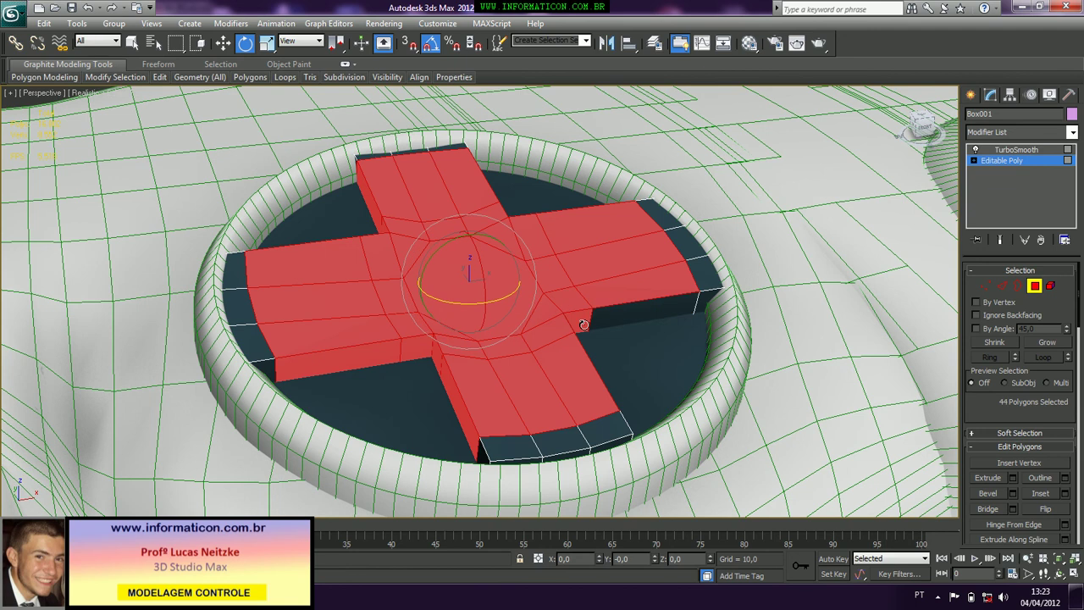
alt+click(584, 325)
key(q)
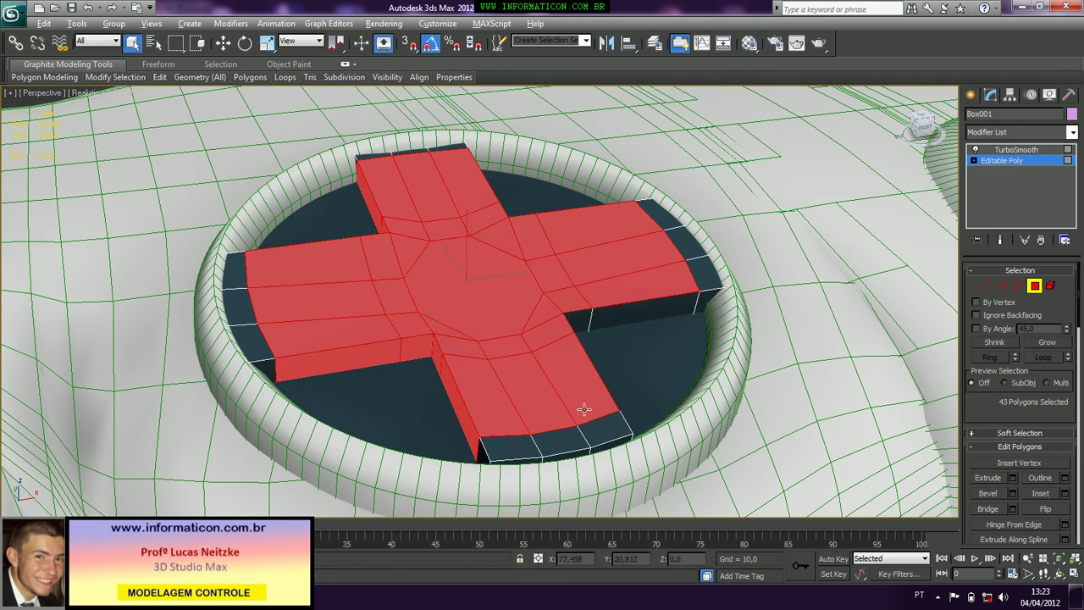
alt+click(435, 365)
alt+click(394, 354)
alt+click(394, 355)
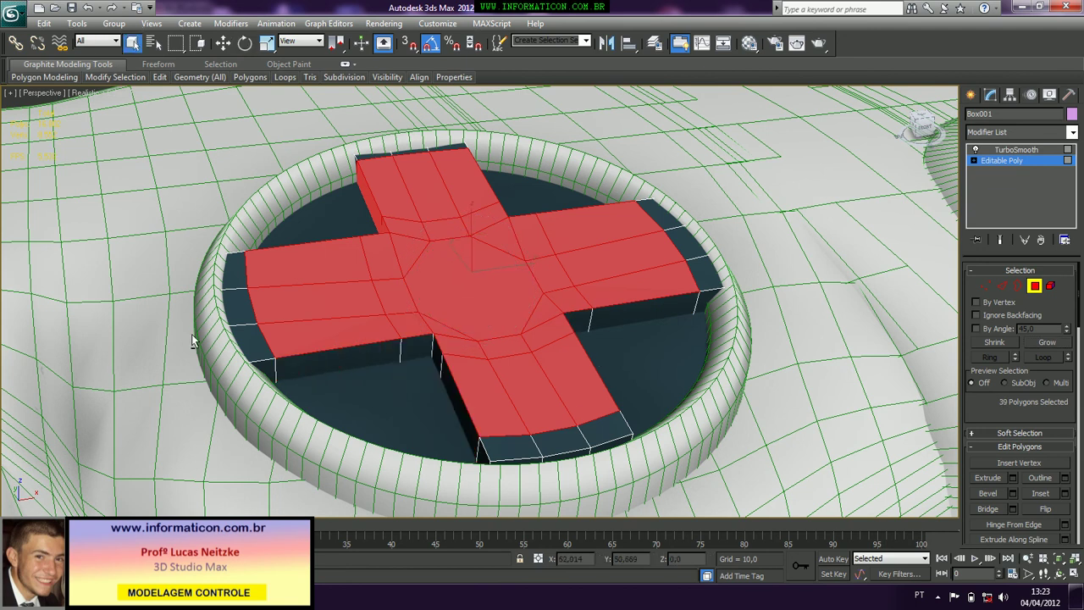
alt+click(381, 229)
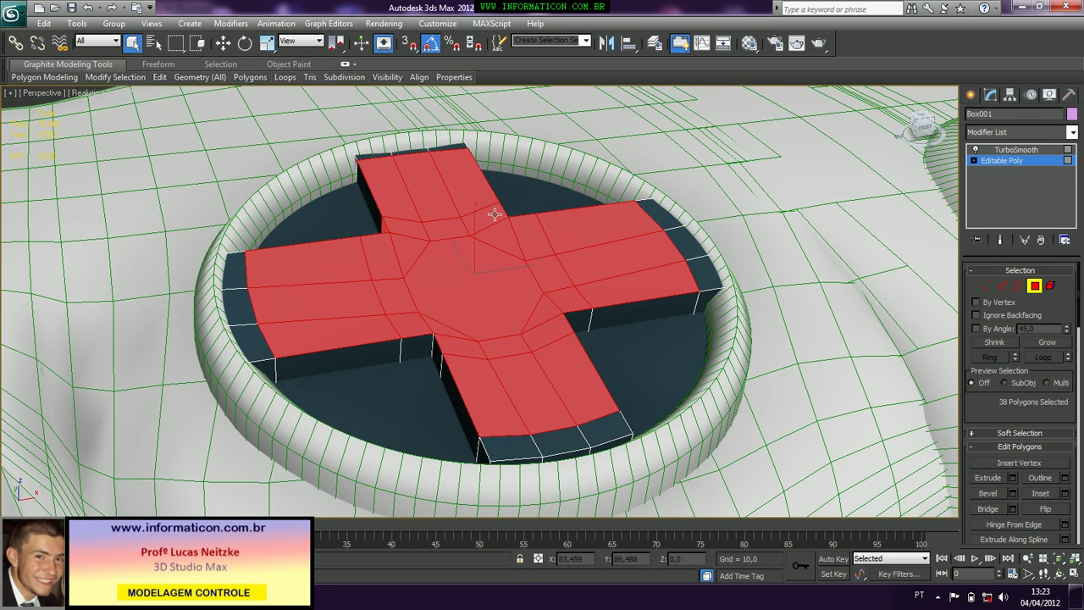
alt+middle_drag(495, 214, 405, 350)
alt+click(476, 321)
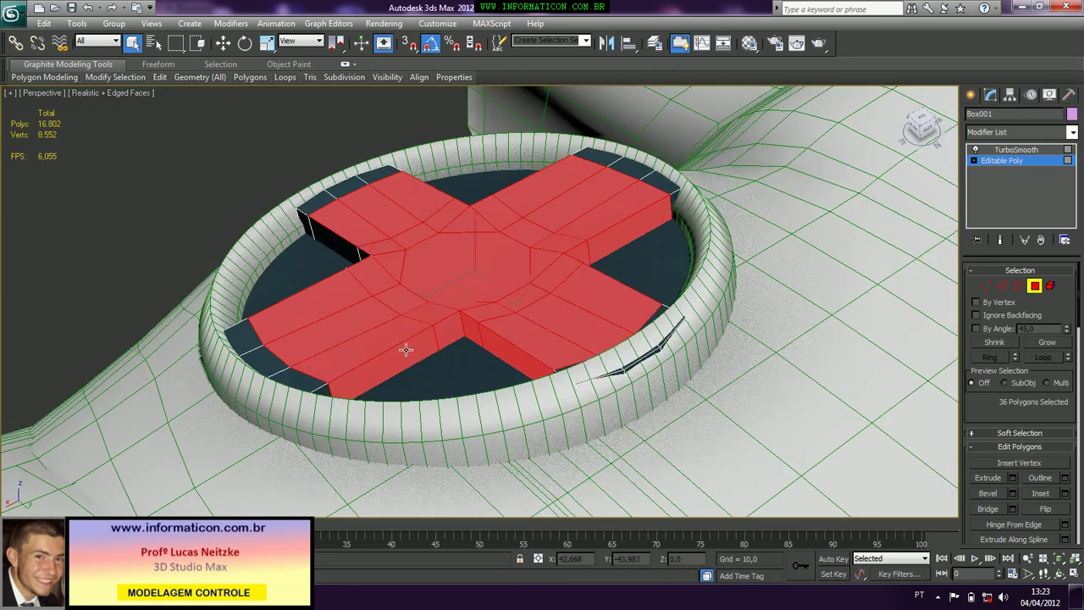
alt+click(406, 350)
alt+click(444, 334)
alt+click(471, 333)
alt+click(500, 345)
scroll(550, 366, up, 2)
mouse_move(500, 345)
alt+middle_down()
mouse_move(550, 366)
mouse_move(472, 392)
mouse_move(480, 354)
alt+middle_up()
alt+click(480, 354)
alt+click(509, 343)
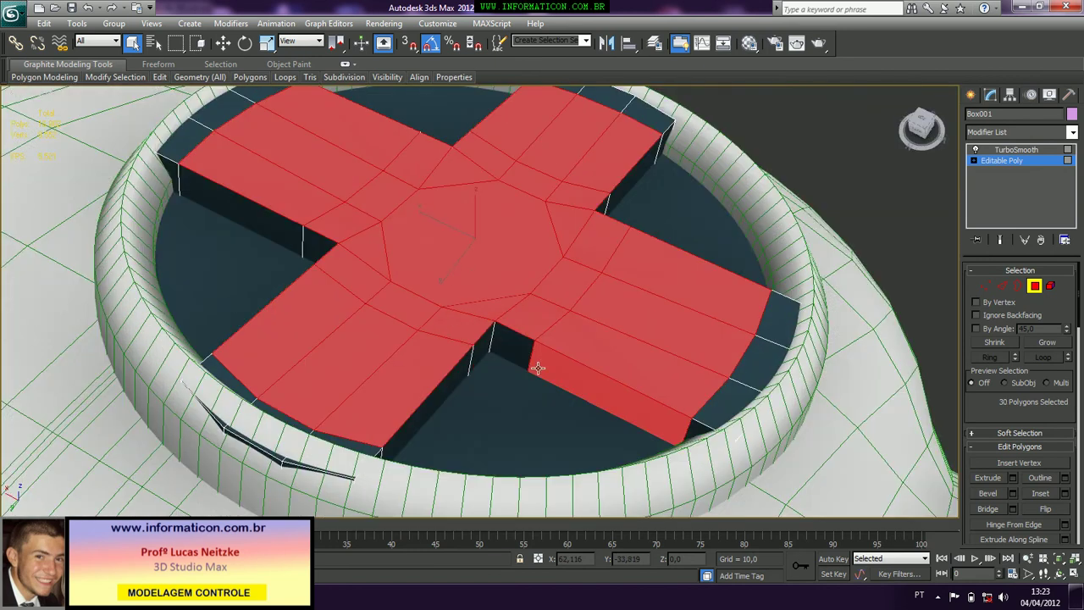
alt+click(537, 368)
scroll(511, 340, down, 2)
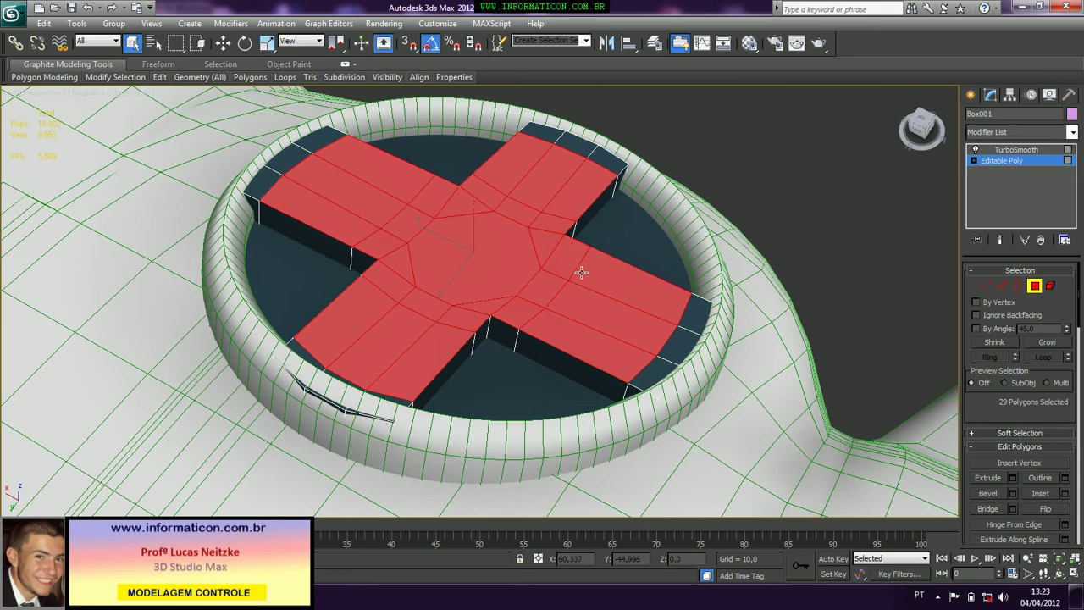
Add the top faces at the outer ends of all four cross arms to the polygon selection
ctrl+click(701, 305)
ctrl+click(688, 327)
ctrl+click(673, 348)
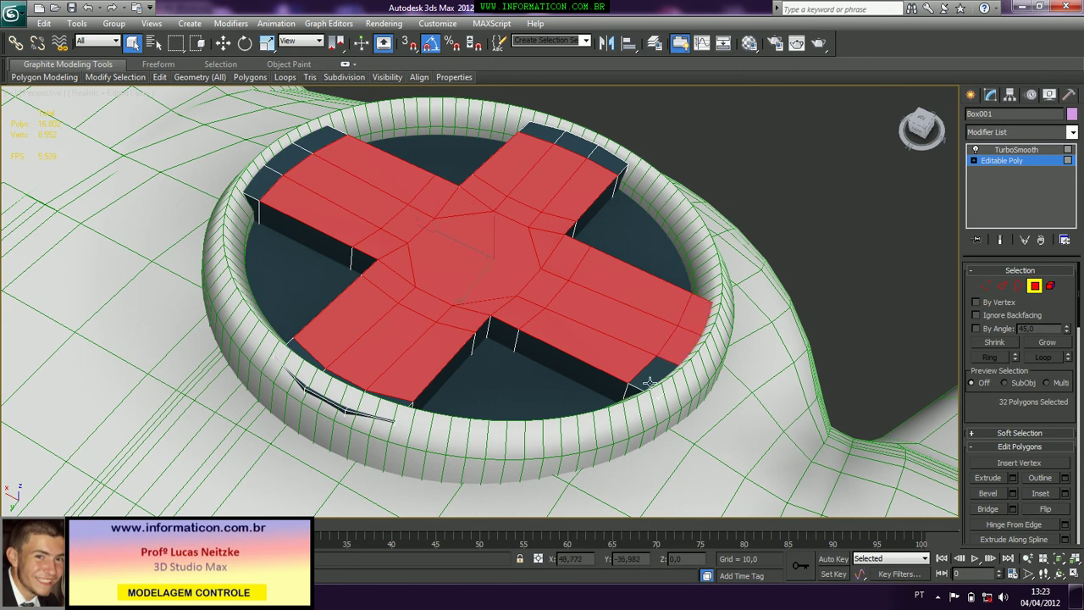
ctrl+click(654, 371)
ctrl+click(370, 400)
ctrl+click(330, 396)
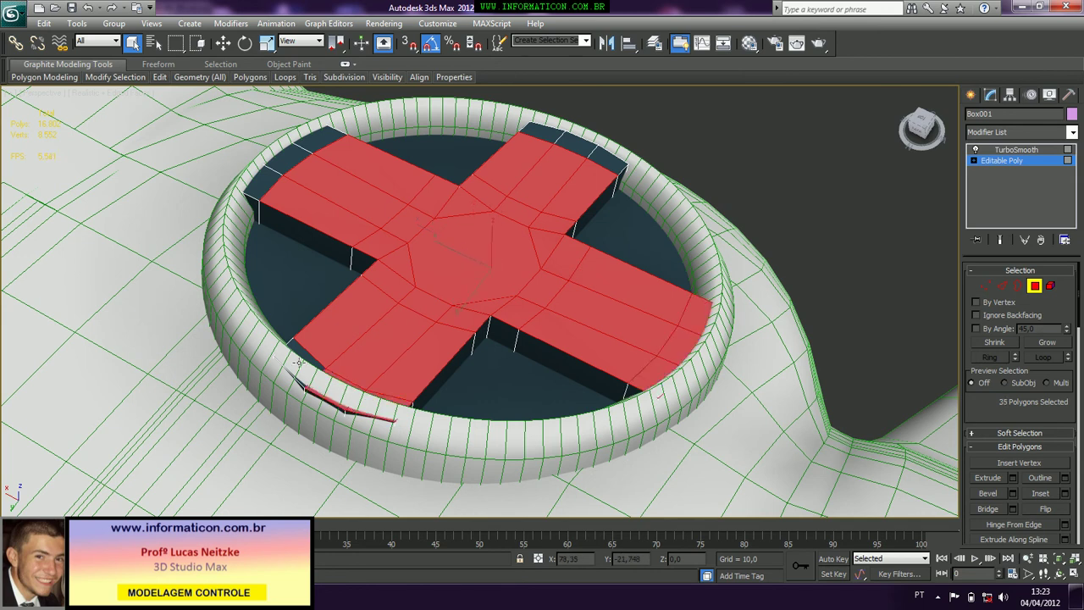
ctrl+click(298, 363)
ctrl+click(264, 176)
ctrl+click(291, 155)
ctrl+click(319, 139)
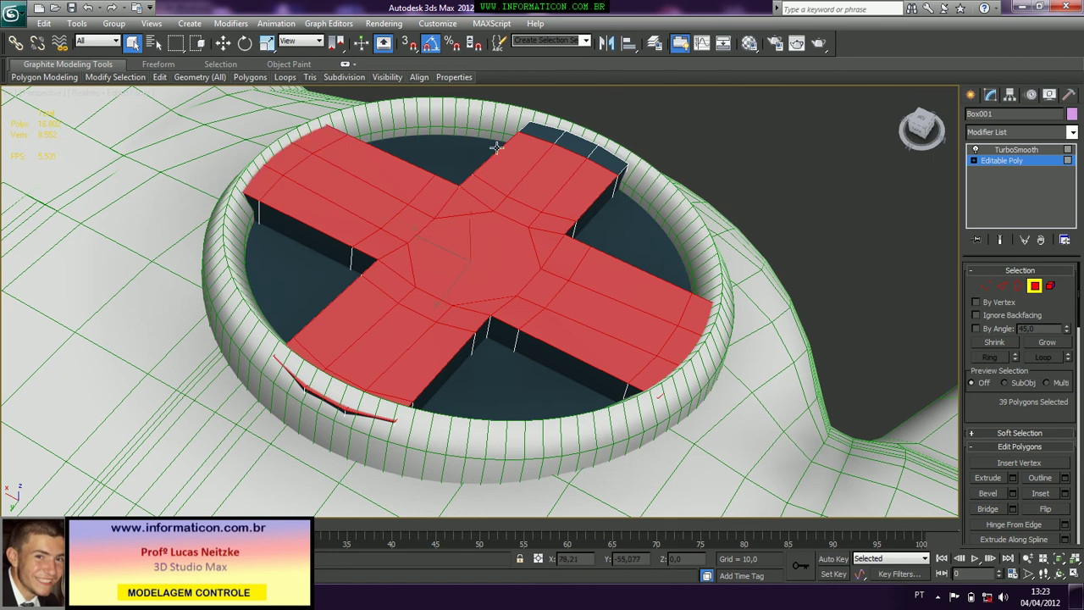
ctrl+click(539, 135)
ctrl+click(569, 144)
ctrl+click(594, 154)
ctrl+click(617, 166)
Raise the cross's selected top faces by about 1.84 along Z, comparing its height with the reference photo
key(alt+Tab)
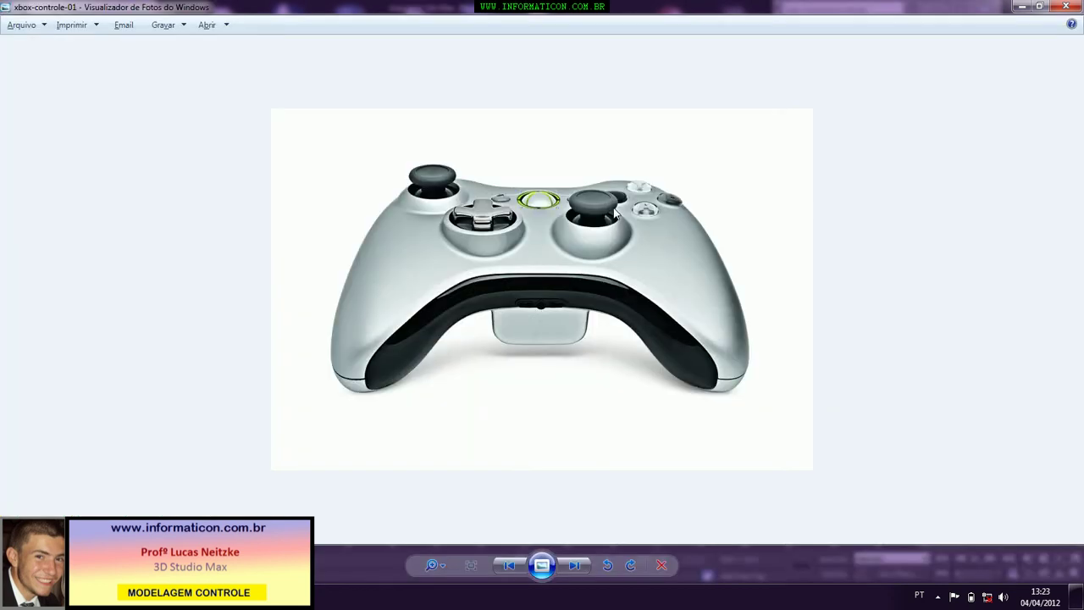
key(alt+Tab)
key(w)
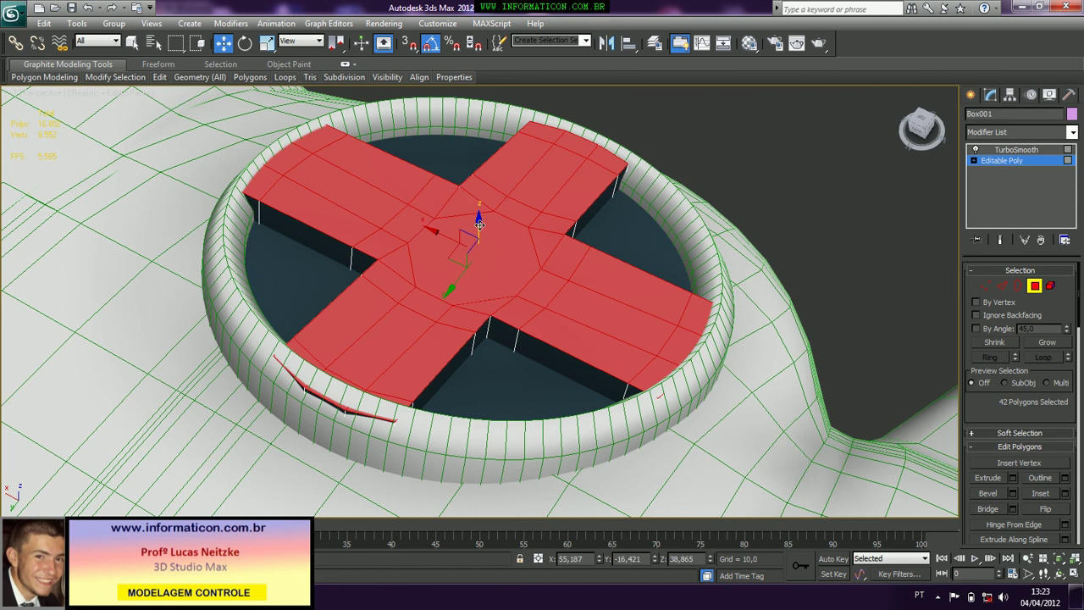
drag(478, 222, 480, 200)
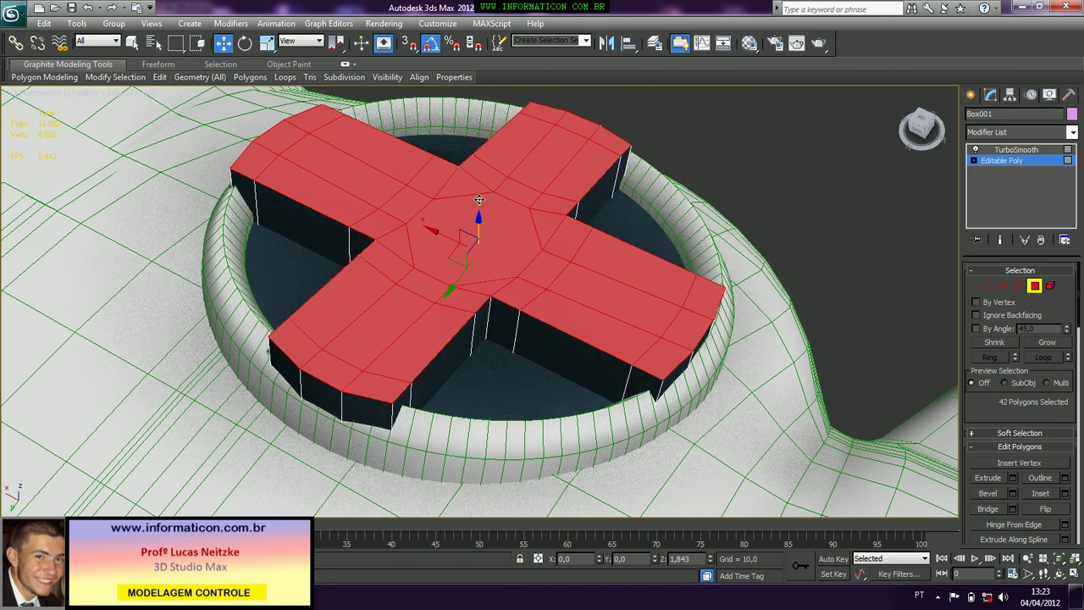
alt+middle_drag(480, 200, 513, 164)
key(alt+Tab)
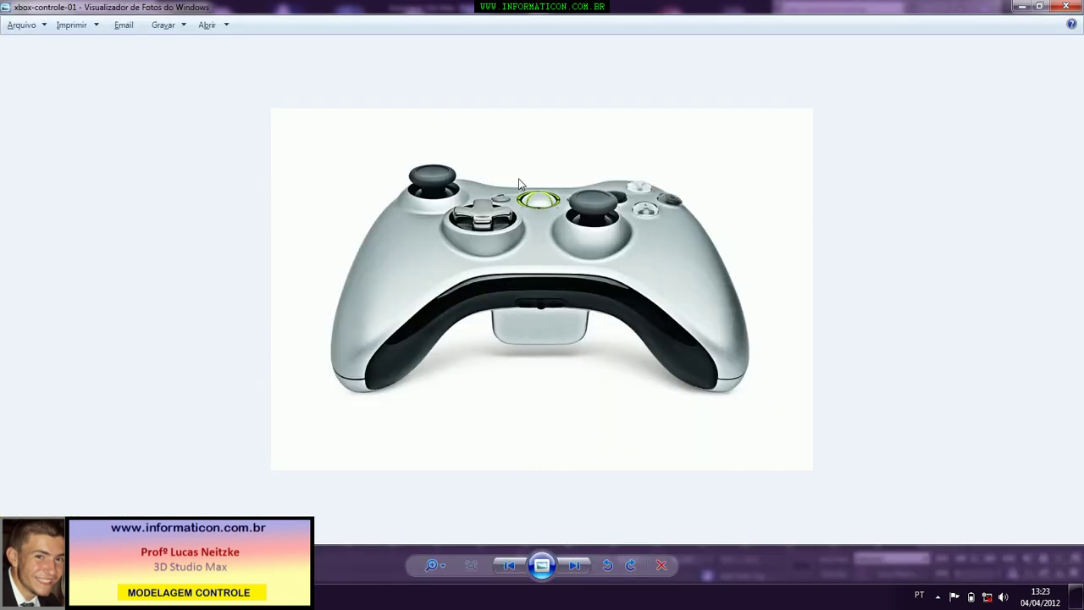
Switch back from the reference photo to 3ds Max and lower the cross's selected top faces by about 0.62 along Z
key(alt+Tab)
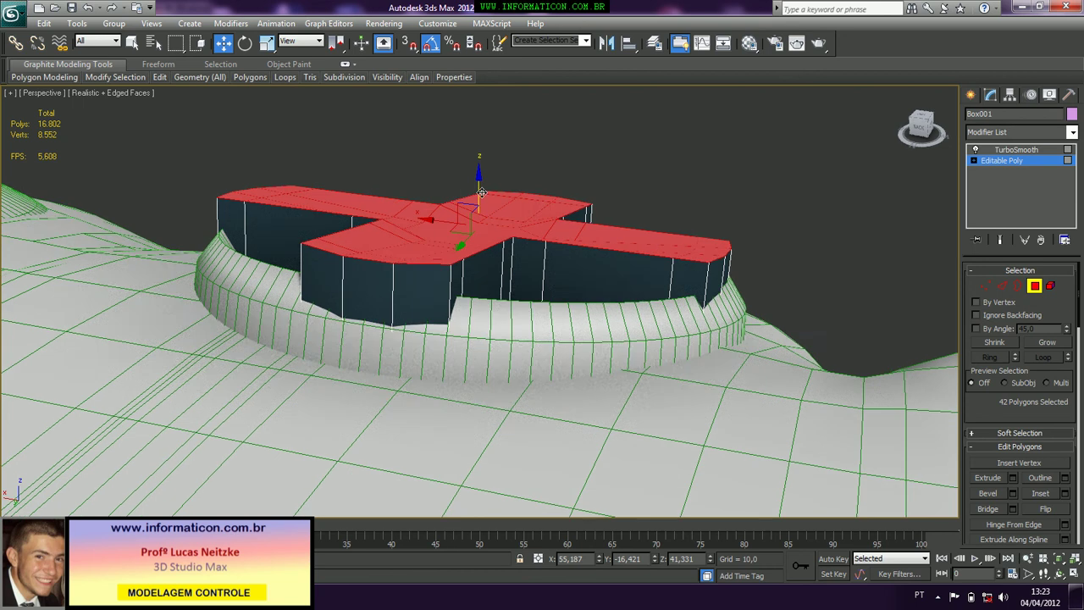
drag(482, 193, 482, 204)
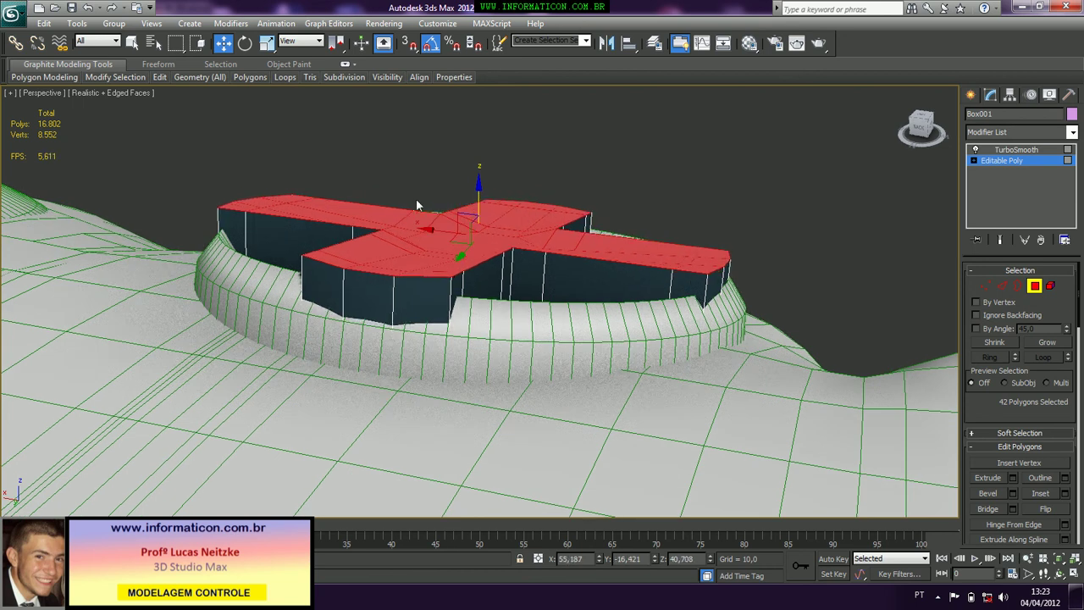
alt+middle_drag(416, 205, 387, 248)
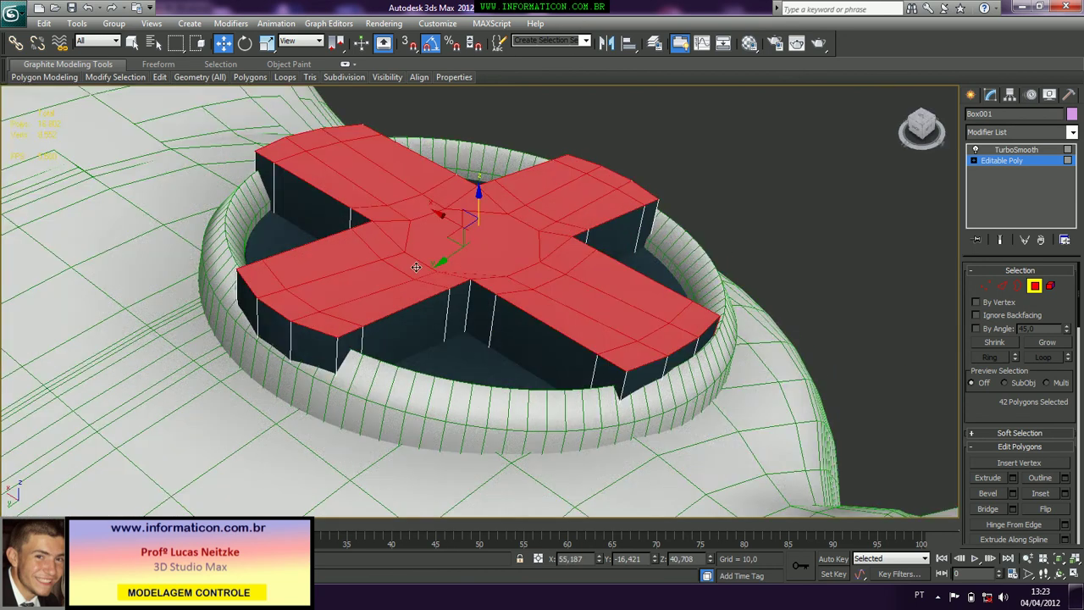
Deselect the cross's inner top faces in the top view, keeping only the faces at the outer ends of the four arms
key(t)
key(z)
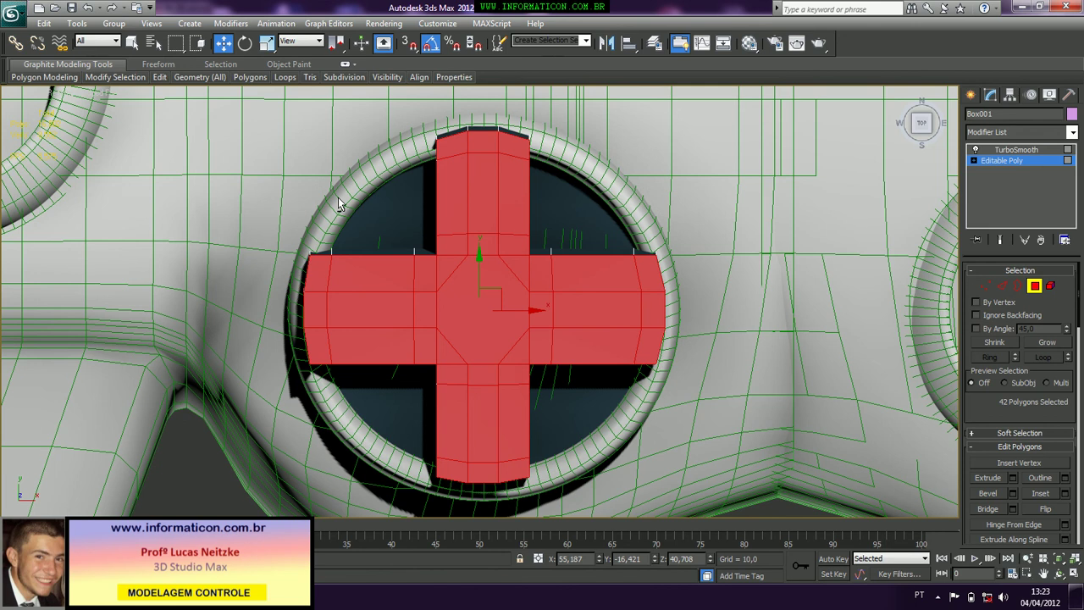
alt+drag(335, 232, 579, 409)
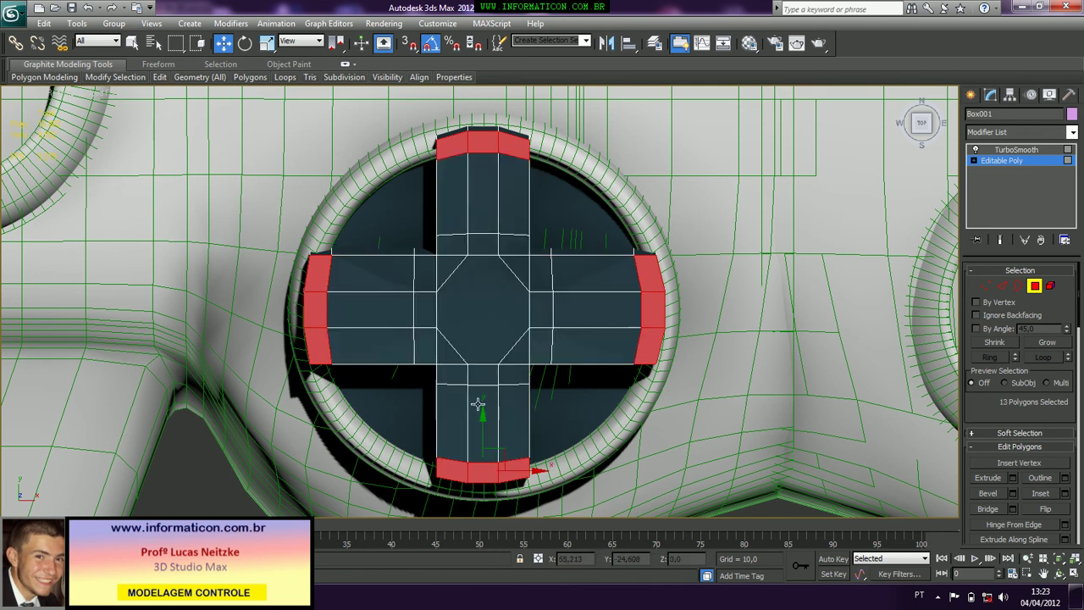
key(p)
alt+middle_drag(371, 376, 472, 334)
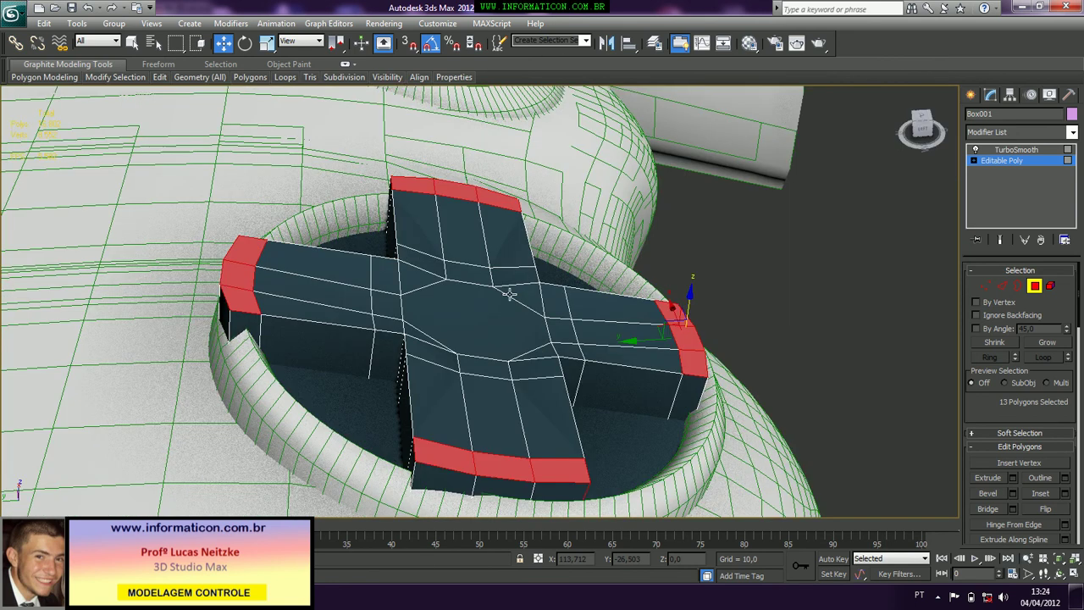
alt+middle_drag(508, 291, 511, 271)
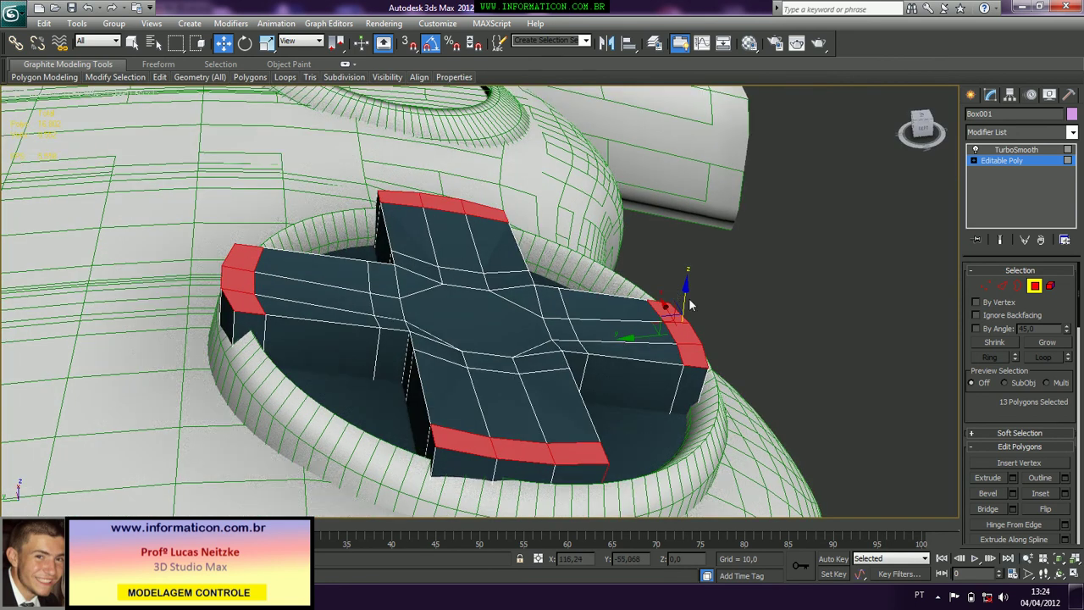
drag(689, 287, 691, 296)
Reduce the end-face selection to its inner edge rows at Edge level and raise them about 1.14 along Z
click(1003, 288)
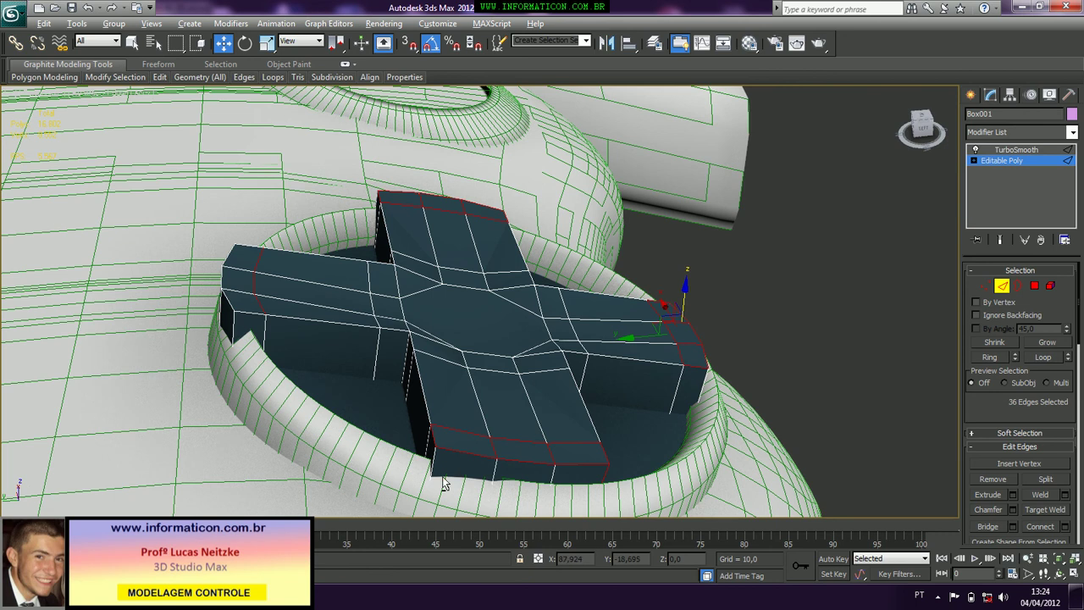
alt+click(471, 456)
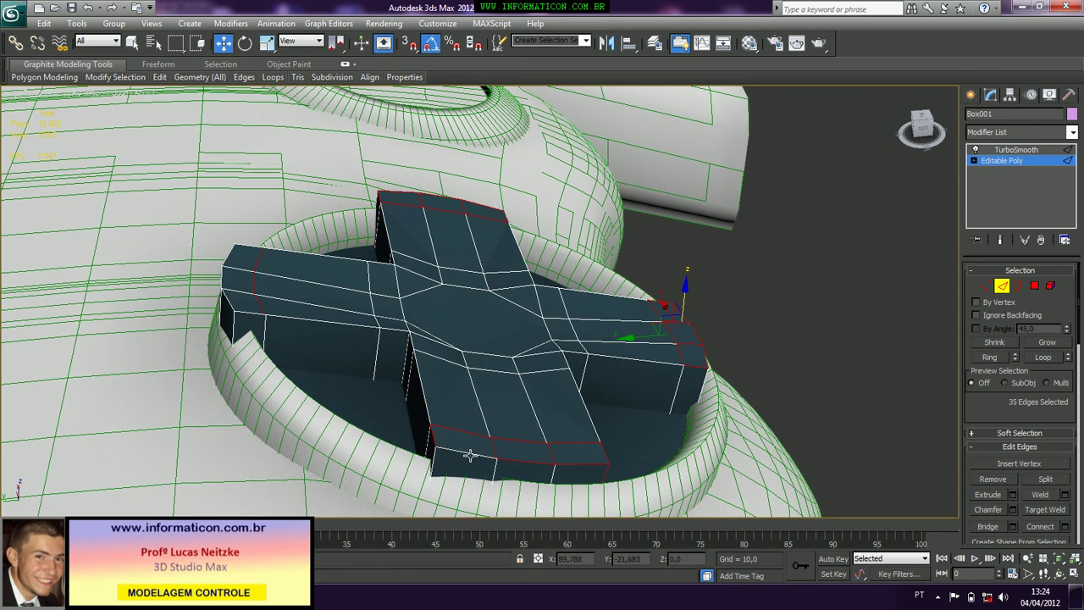
alt+click(606, 485)
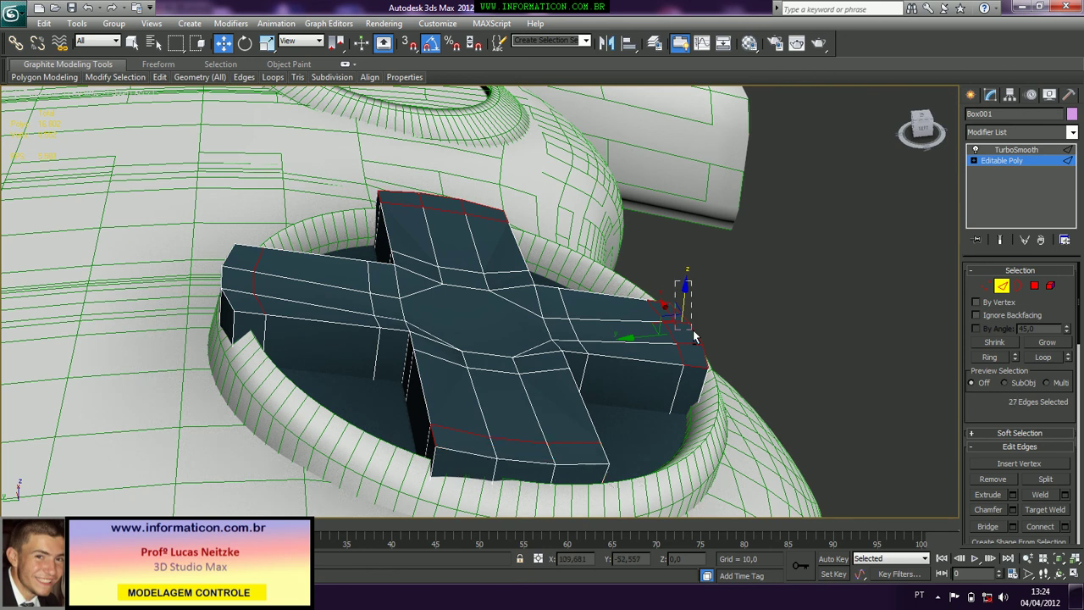
alt+drag(693, 331, 716, 378)
alt+middle_drag(719, 339, 716, 273)
alt+click(697, 362)
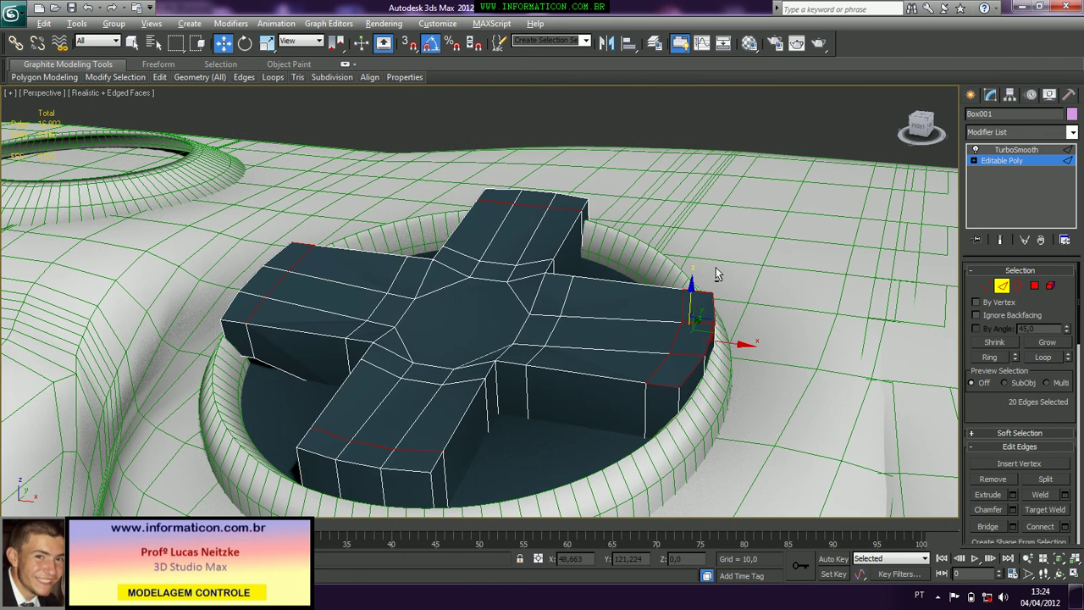
alt+drag(714, 271, 658, 399)
alt+middle_drag(658, 399, 305, 308)
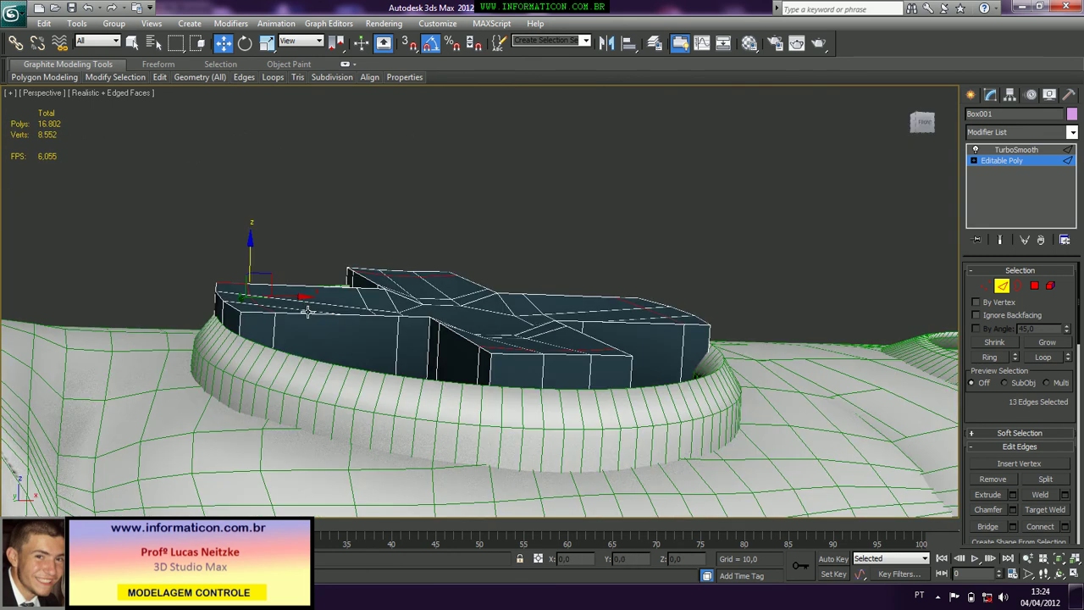
drag(249, 245, 245, 238)
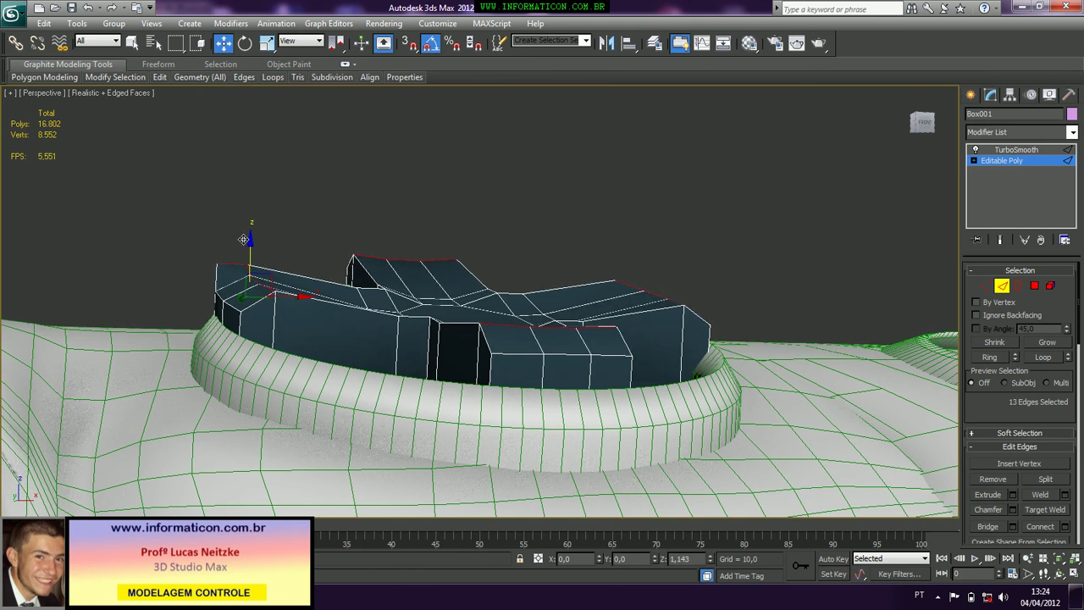
alt+middle_drag(244, 238, 237, 264)
Select vertical side edges at the ends of two cross arms, undoing the last edge addition
click(238, 264)
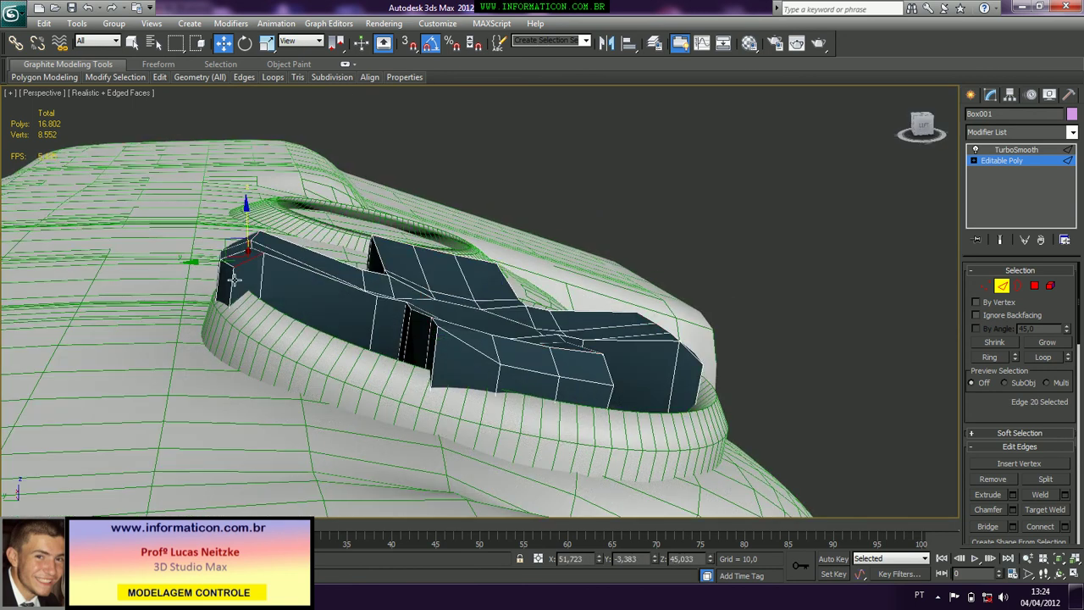
ctrl+click(232, 284)
key(q)
alt+middle_drag(429, 368, 517, 436)
ctrl+click(338, 391)
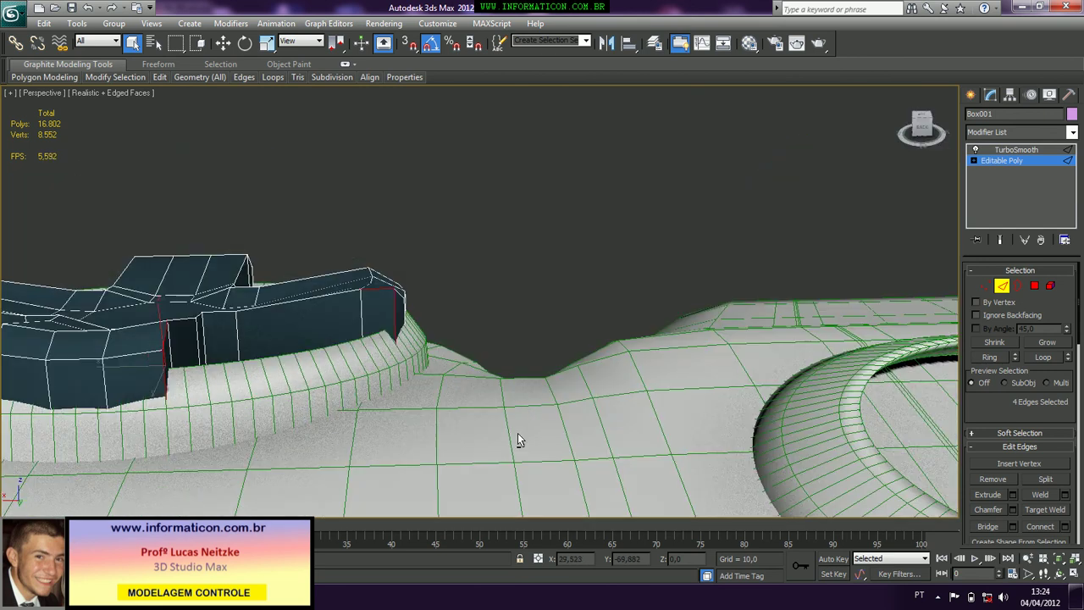
key(ctrl+z)
alt+middle_drag(436, 339, 399, 293)
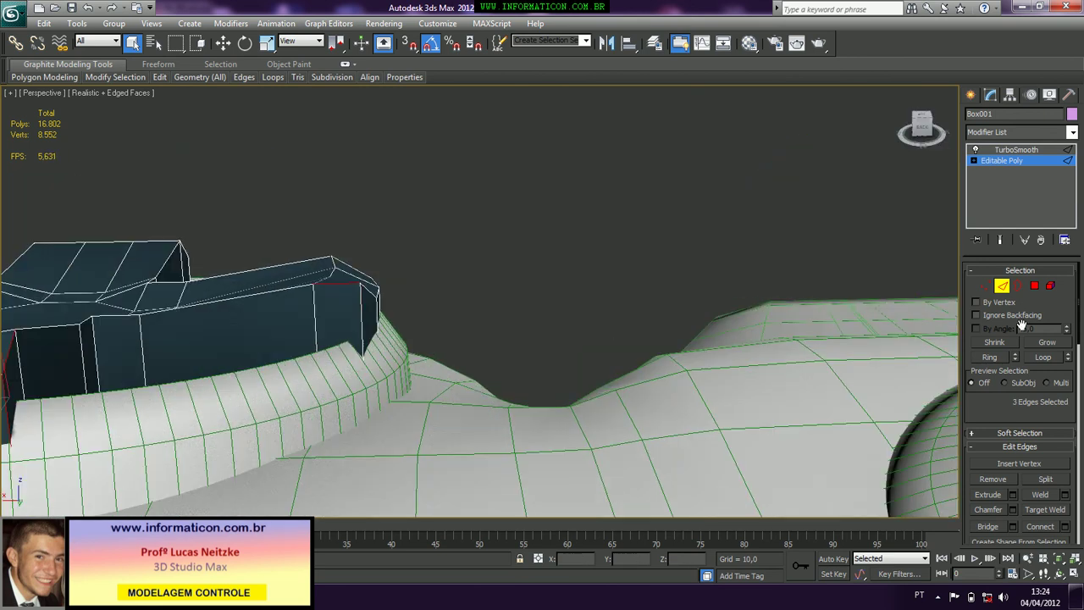
Lower the upper corner vertex at the arm's outer end to about Z 42.176 to match the sloped tip
click(985, 286)
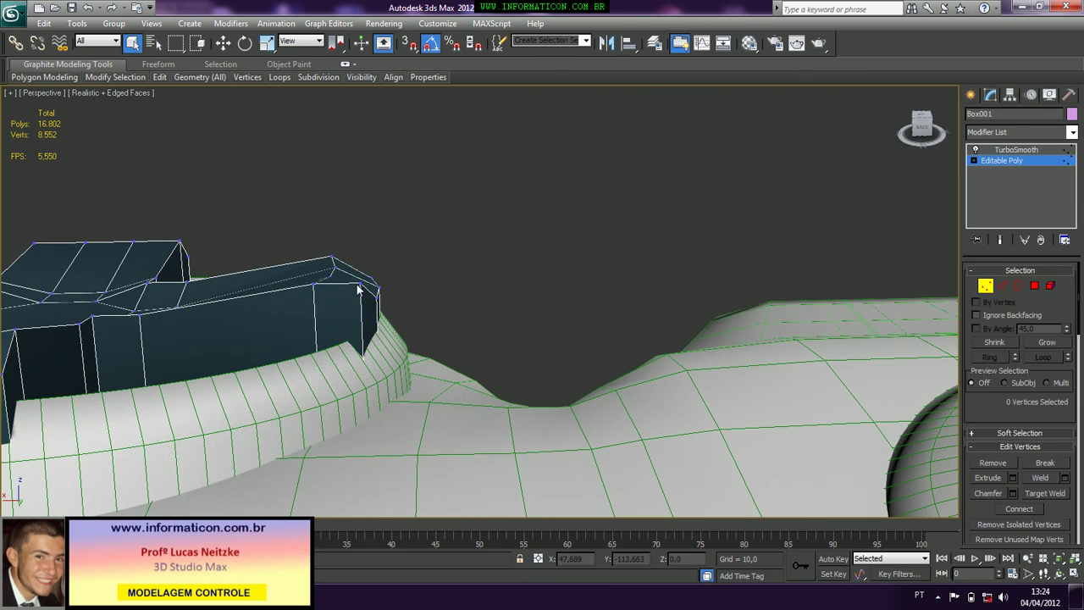
click(359, 283)
key(w)
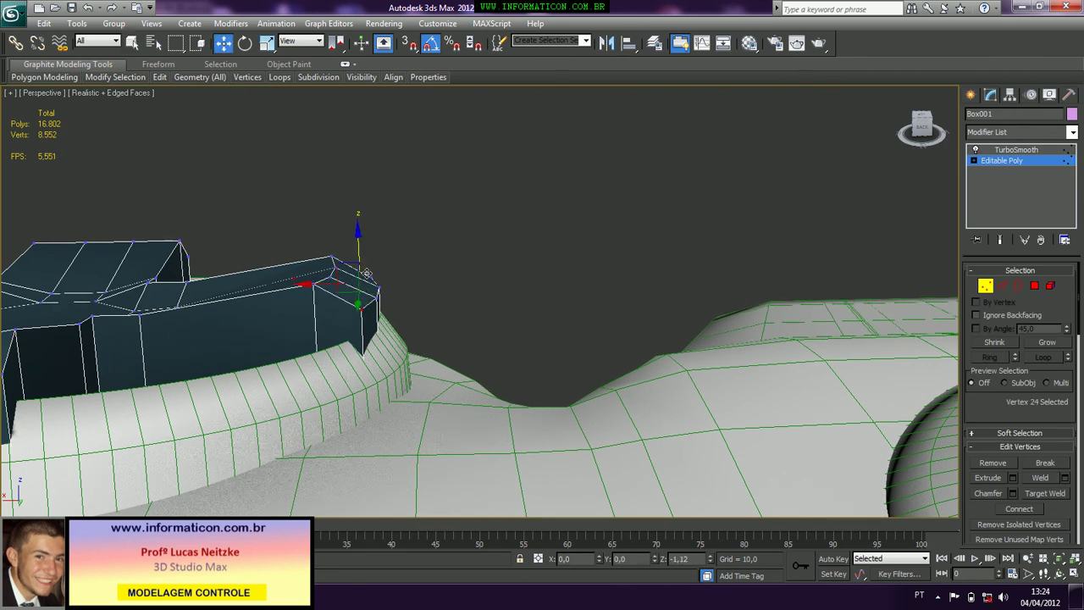
drag(365, 284, 345, 339)
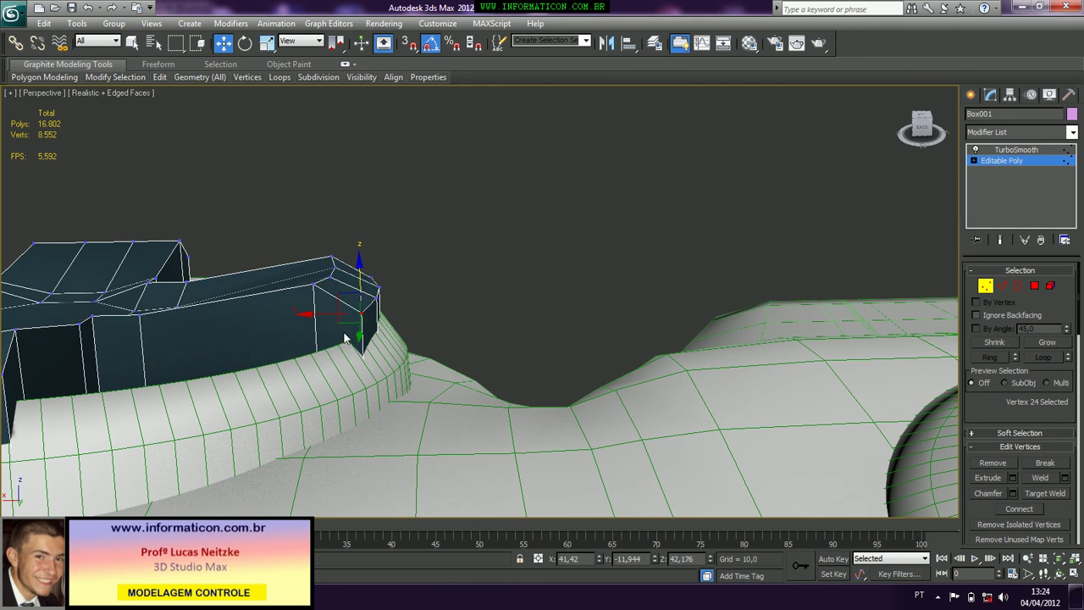
Add vertical side edges on the remaining cross arms to the edge selection and extend it with Ring
key(2)
scroll(351, 332, down, 1)
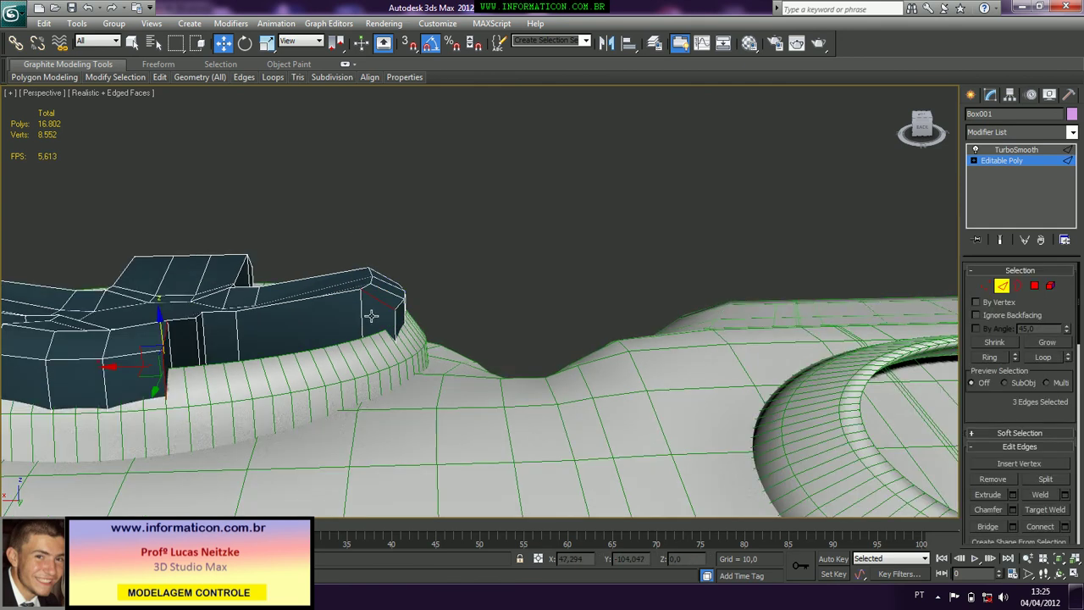
alt+middle_drag(370, 317, 513, 393)
ctrl+click(410, 321)
key(q)
scroll(513, 393, down, 4)
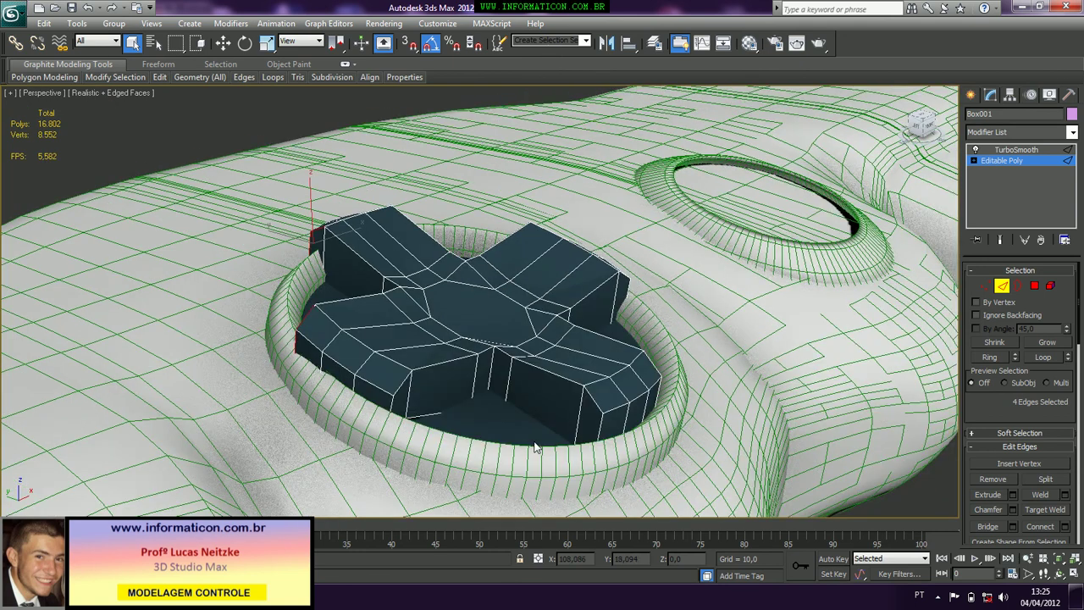
ctrl+click(601, 421)
alt+middle_drag(618, 349, 518, 325)
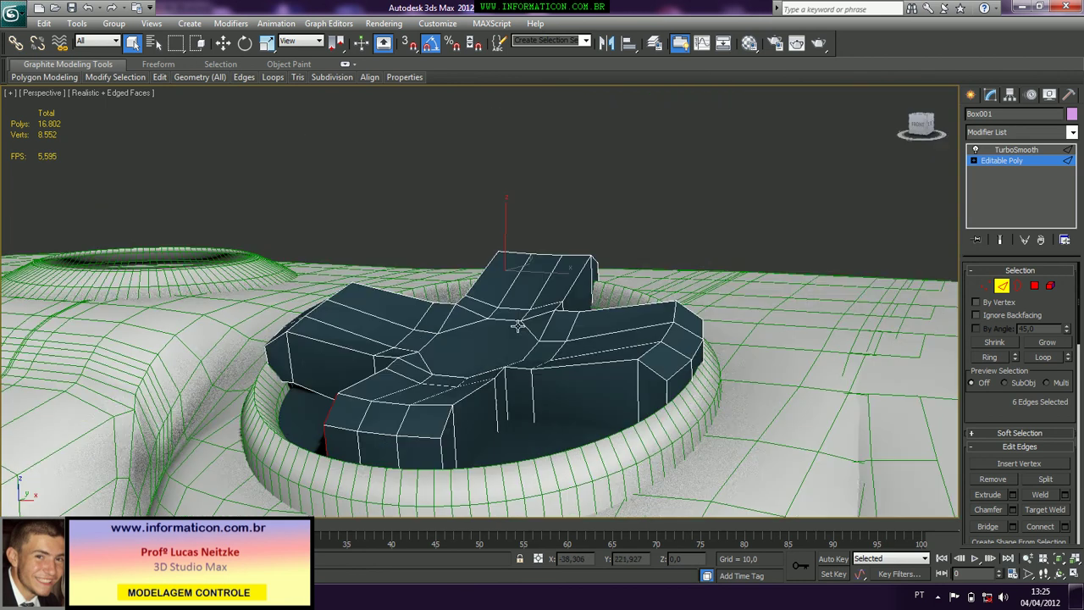
ctrl+click(666, 388)
ctrl+click(667, 392)
alt+middle_drag(665, 397, 533, 412)
click(985, 357)
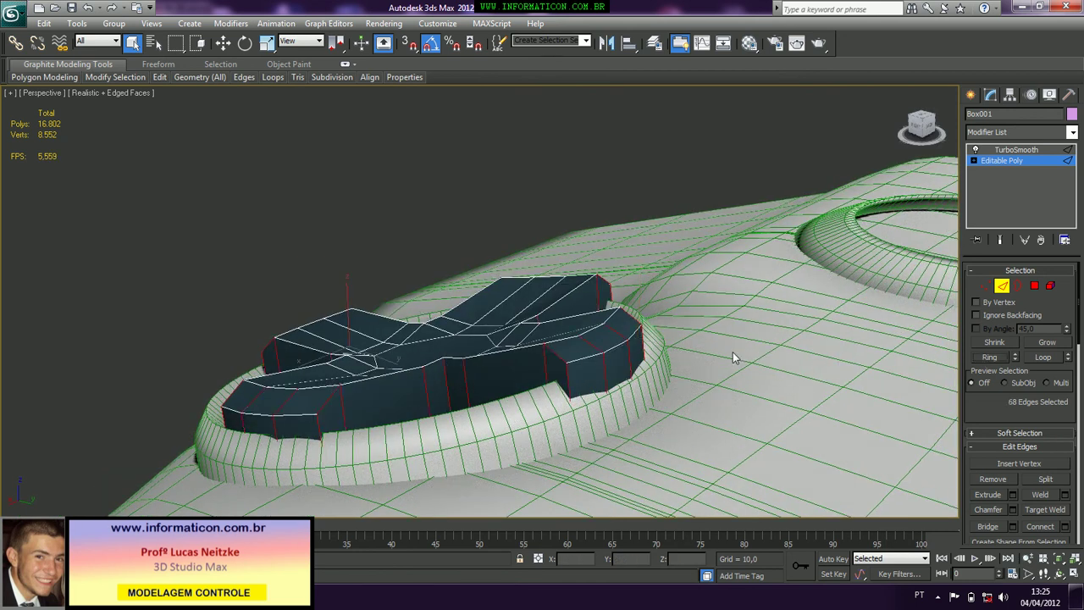
Connect the ringed side edges with 1 segment, pinch 0 and slide 0
alt+middle_drag(732, 351, 813, 387)
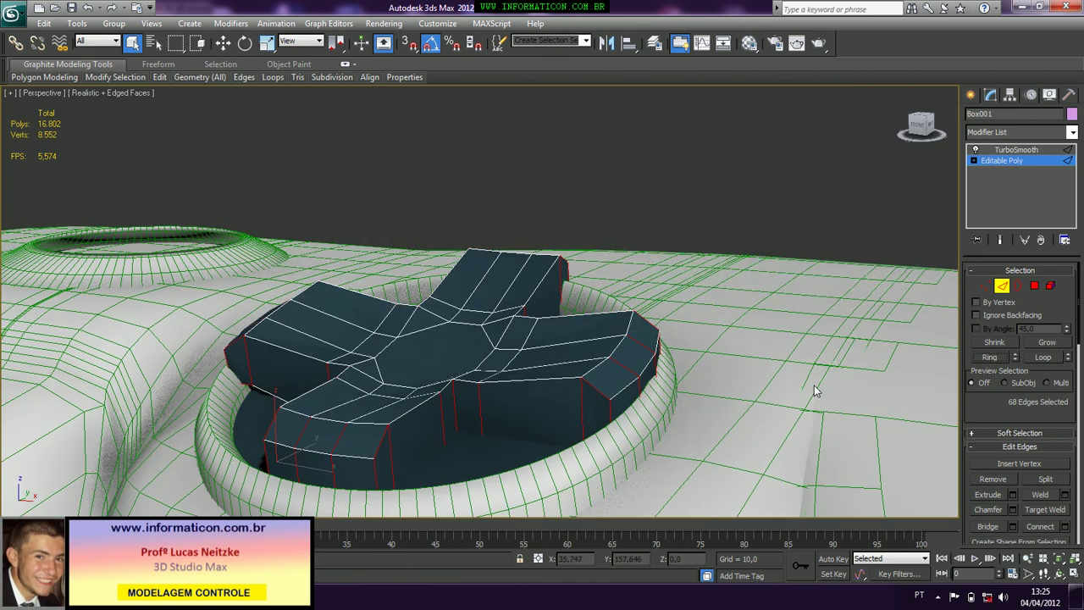
click(1066, 526)
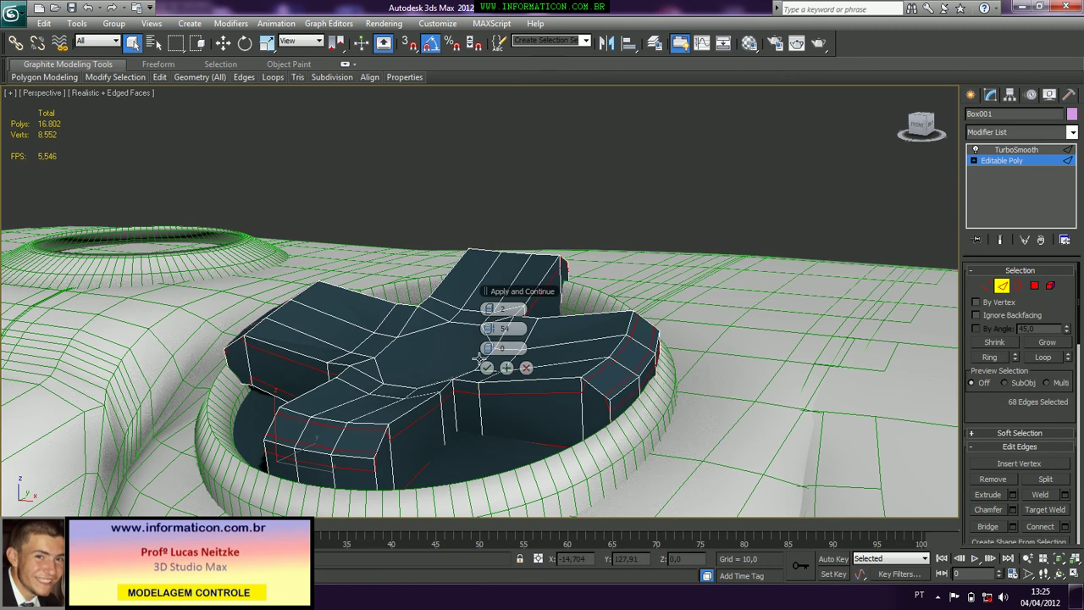
right_click(492, 330)
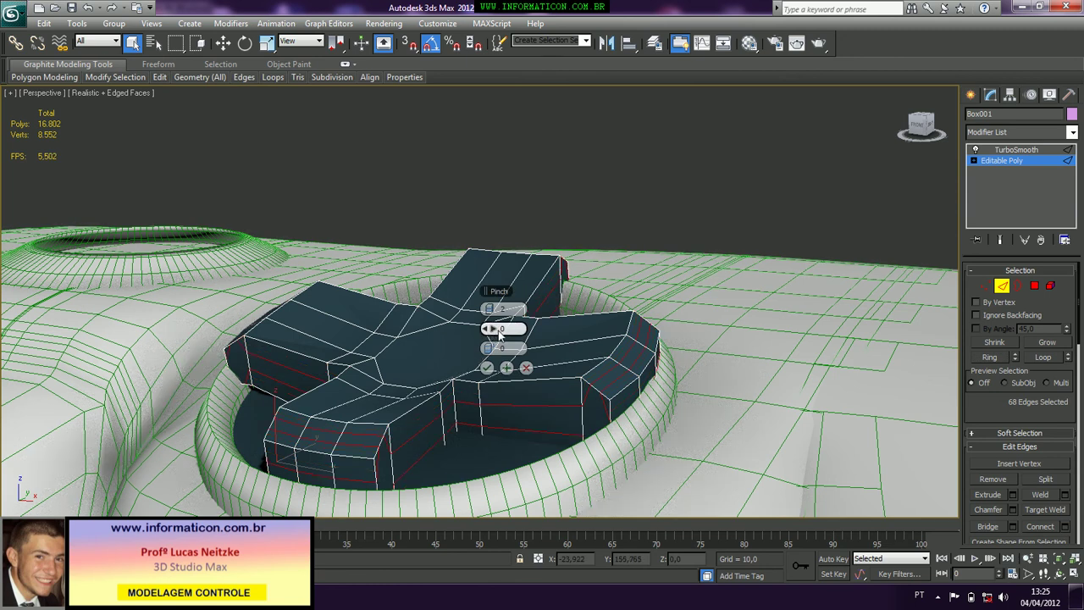
right_click(496, 310)
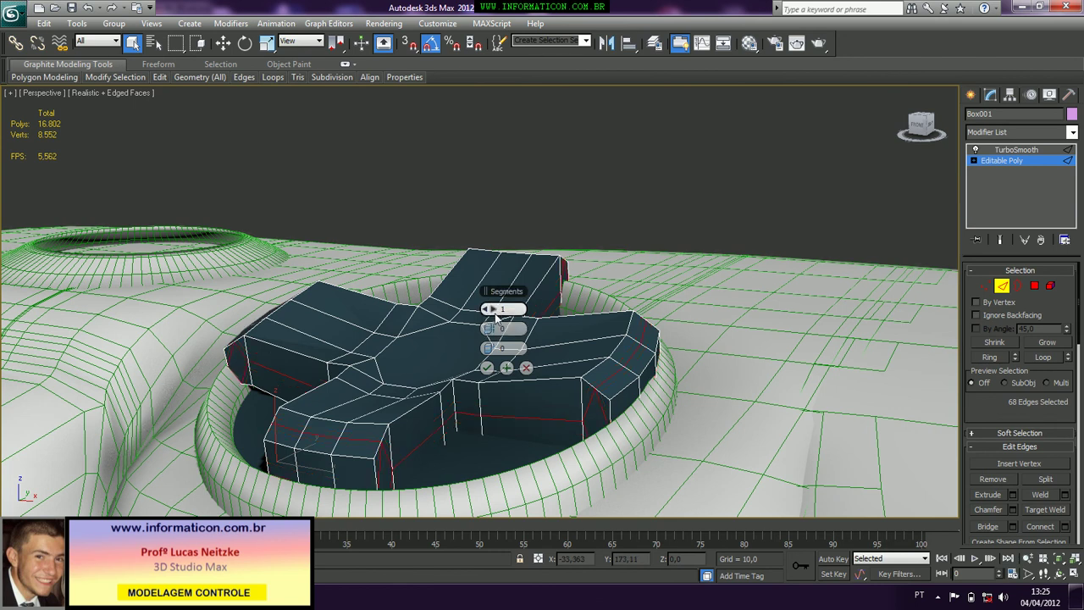
click(486, 367)
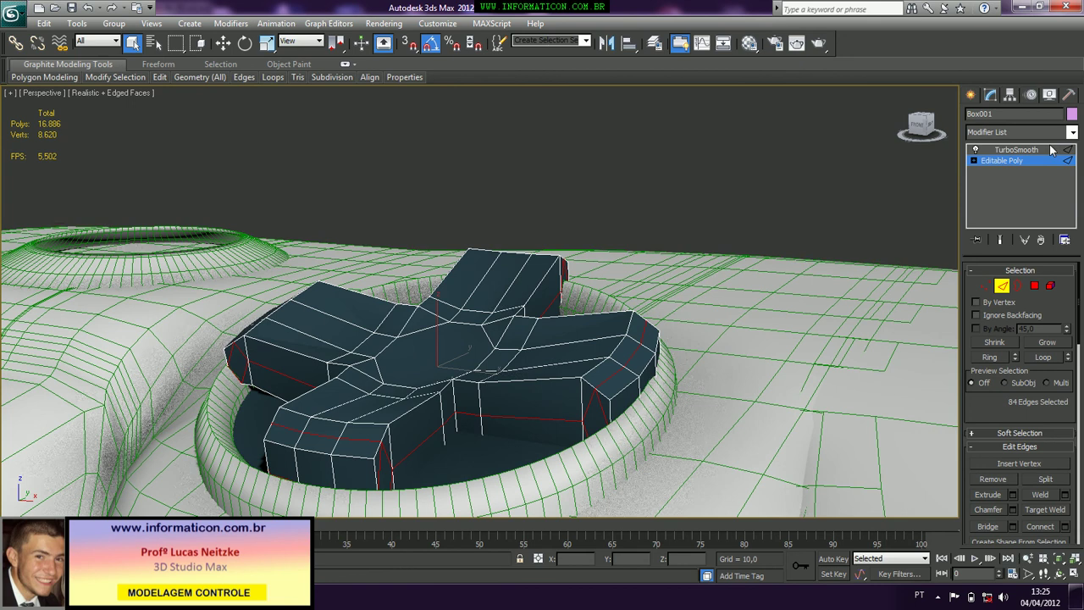
Leave edge editing, return to the TurboSmooth modifier and hide the edged faces to inspect the smoothed cross
click(1012, 163)
click(1021, 151)
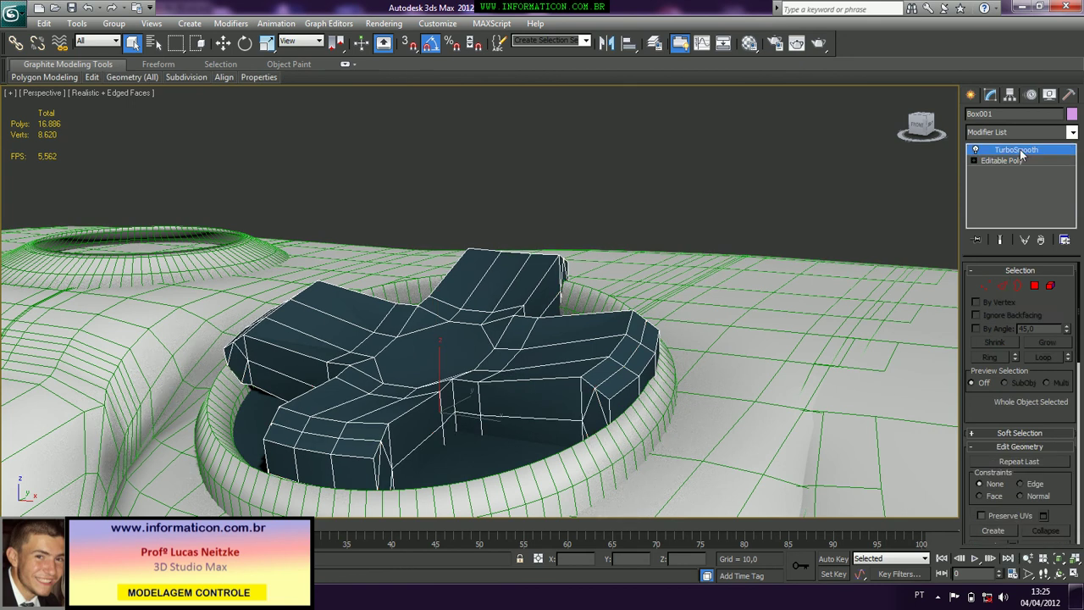
key(F4)
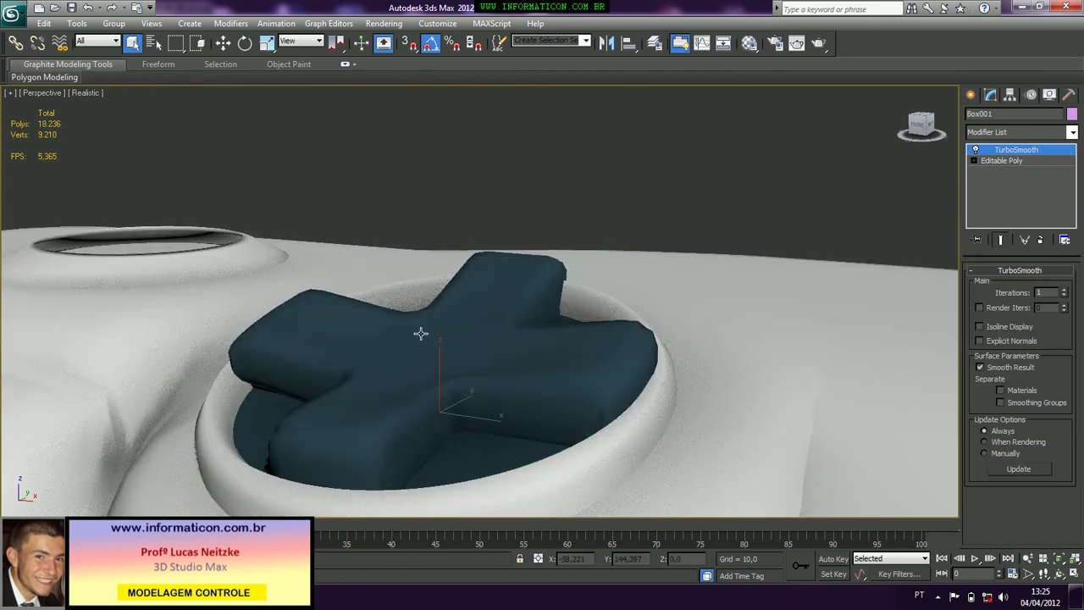
alt+middle_drag(421, 333, 509, 254)
Centre the smoothed cross inside its circular rim, moving it to about X 55.426, Y -16.281
key(w)
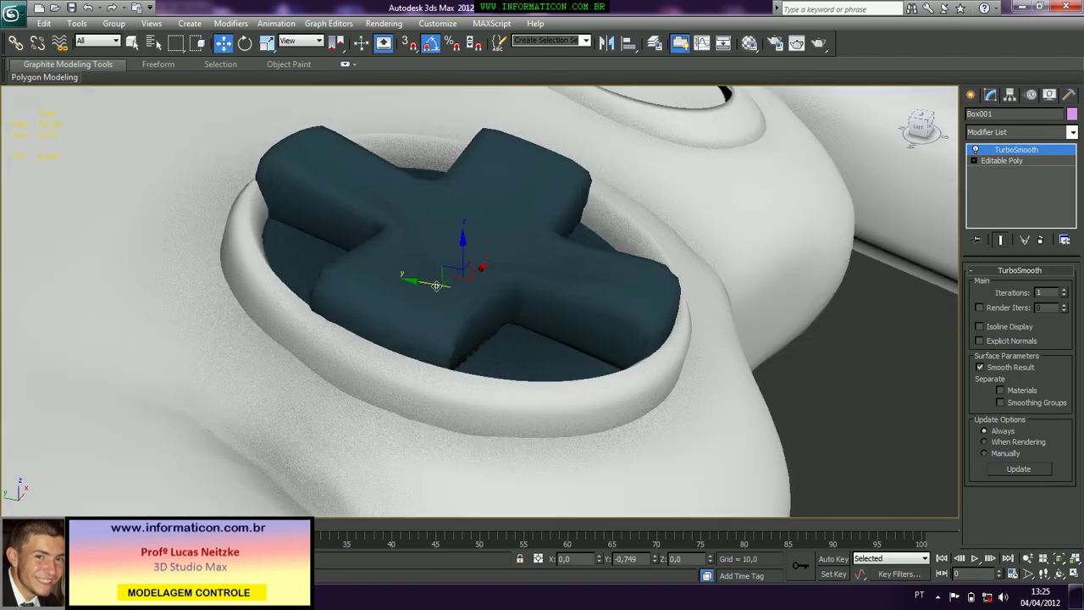
drag(436, 285, 434, 293)
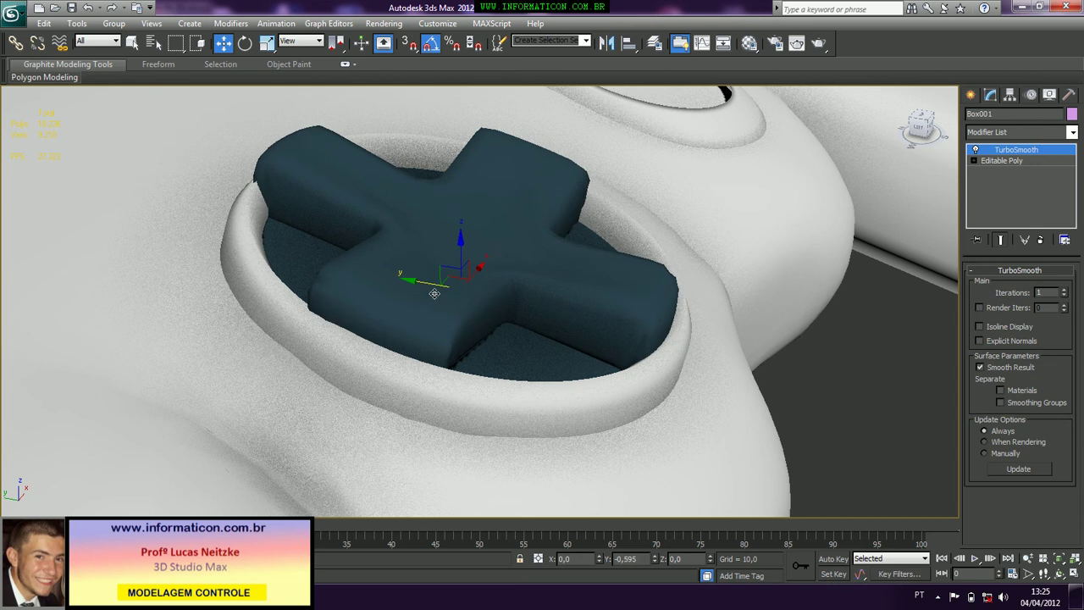
alt+middle_drag(434, 293, 458, 331)
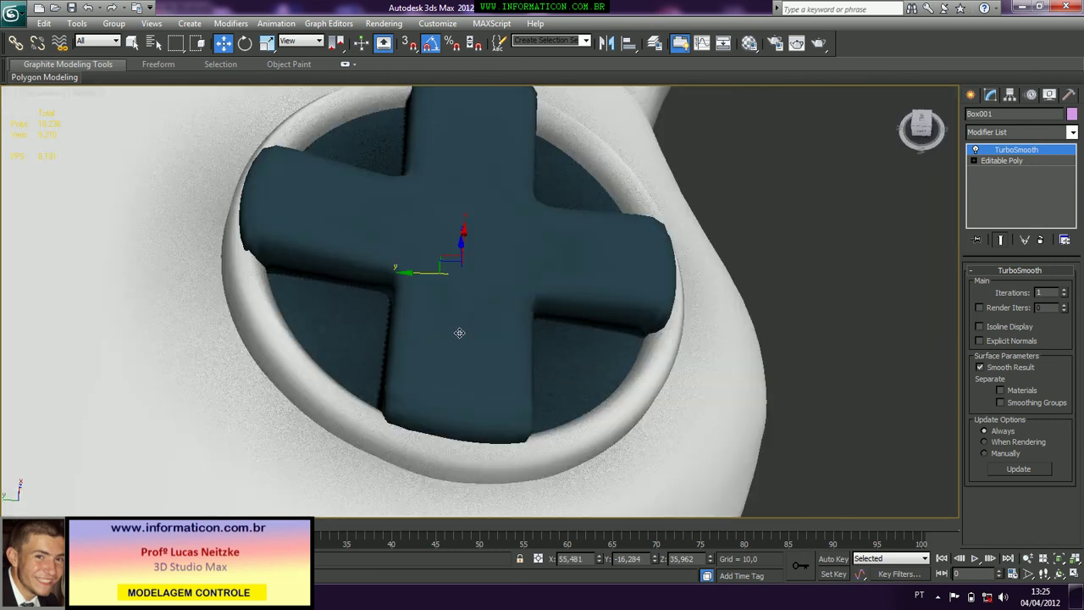
key(t)
scroll(494, 283, up, 3)
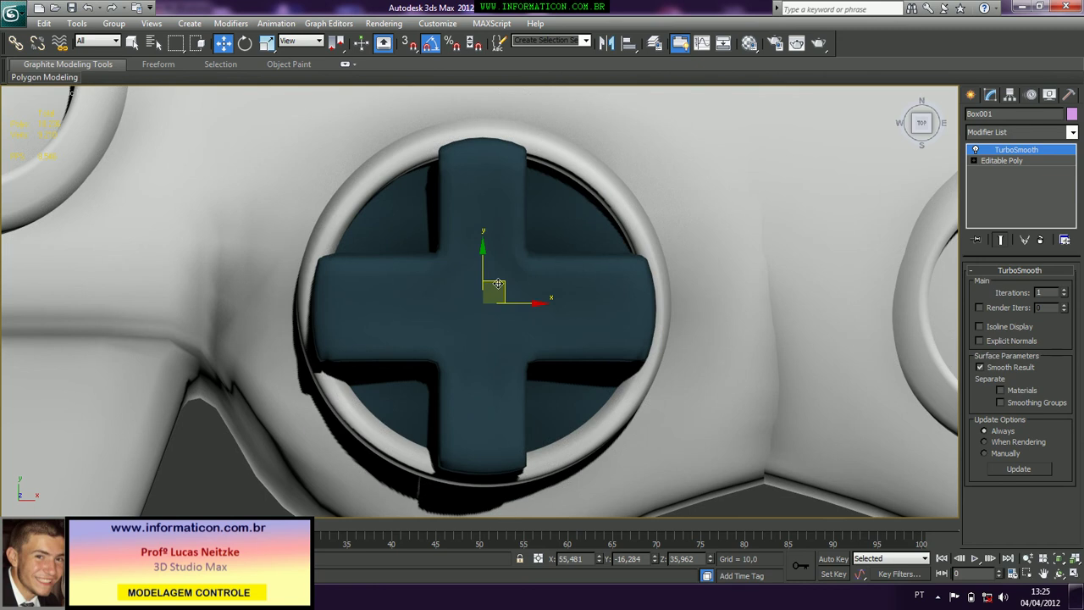
mouse_move(499, 284)
mouse_down()
mouse_move(507, 294)
mouse_move(506, 282)
mouse_up()
click(506, 280)
click(501, 295)
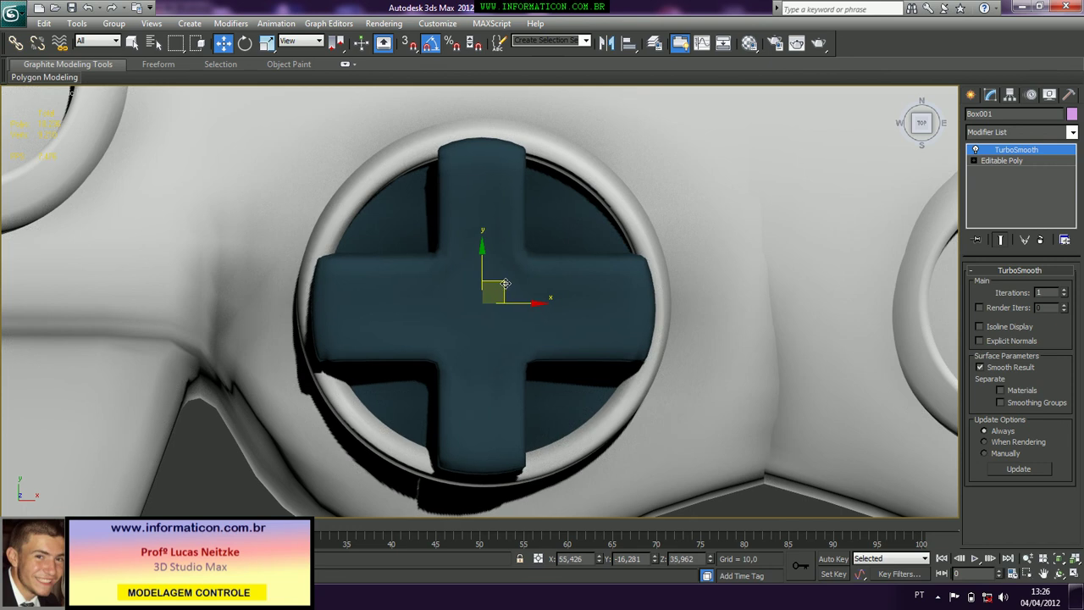
Check the smoothed cross from the side, front and in perspective, and scale it uniformly to about 94% inside its rim
key(l)
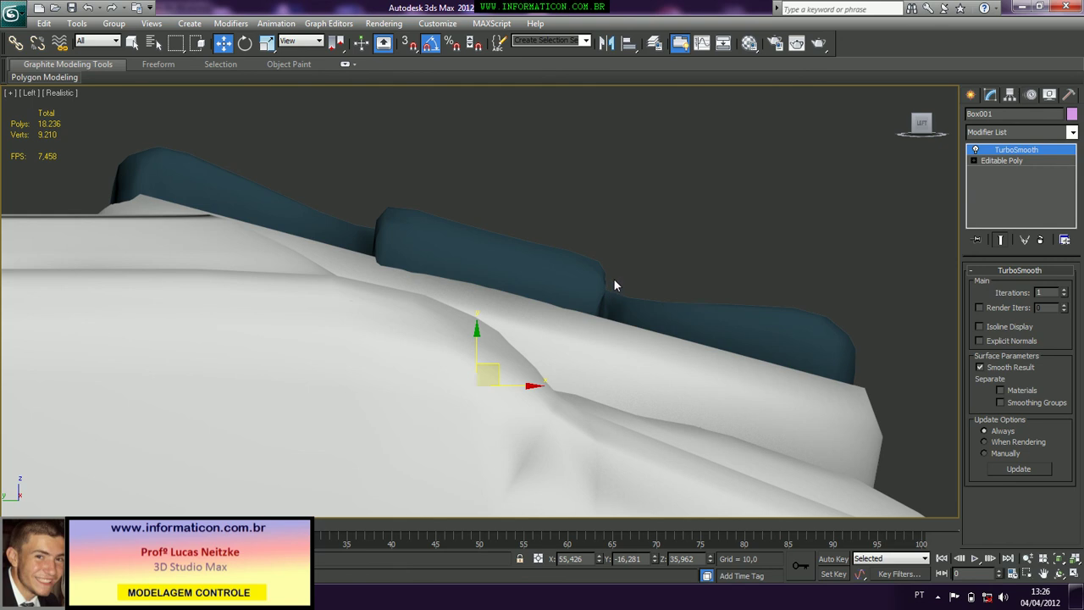
key(f)
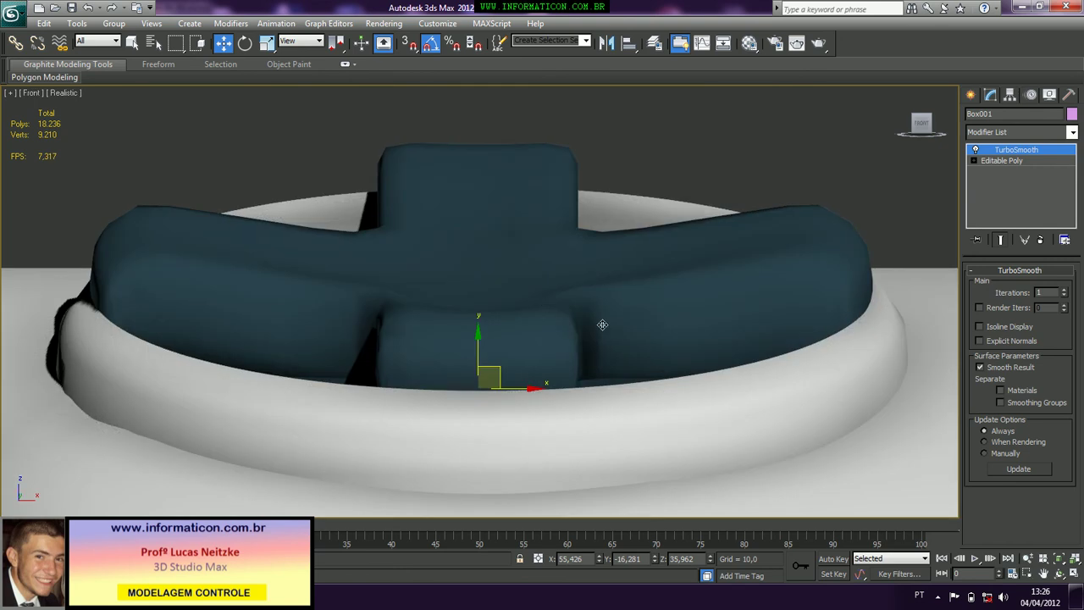
key(p)
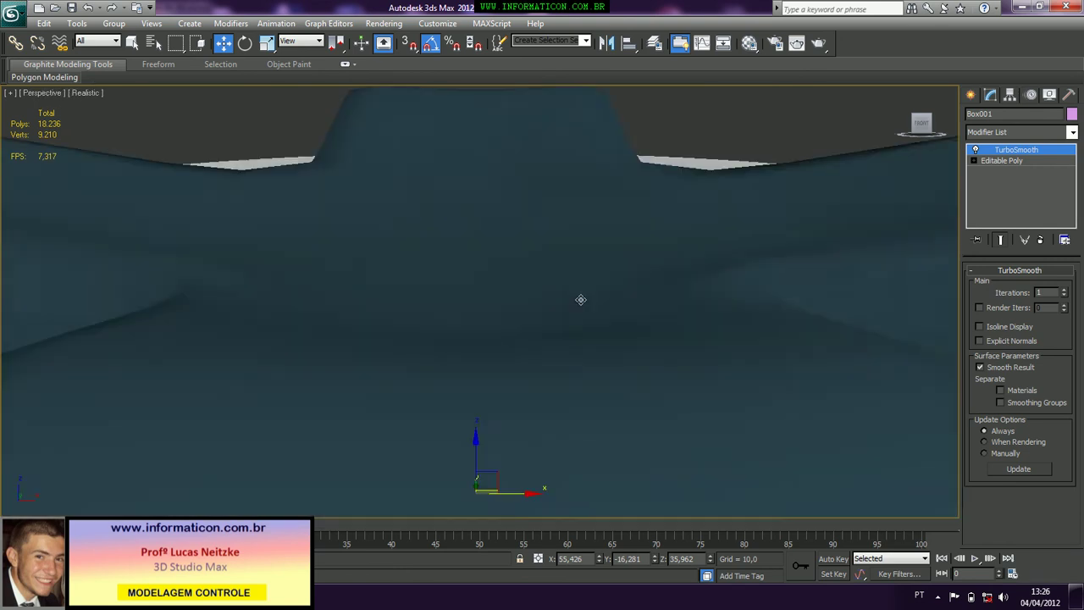
scroll(582, 300, down, 6)
alt+middle_drag(579, 282, 619, 319)
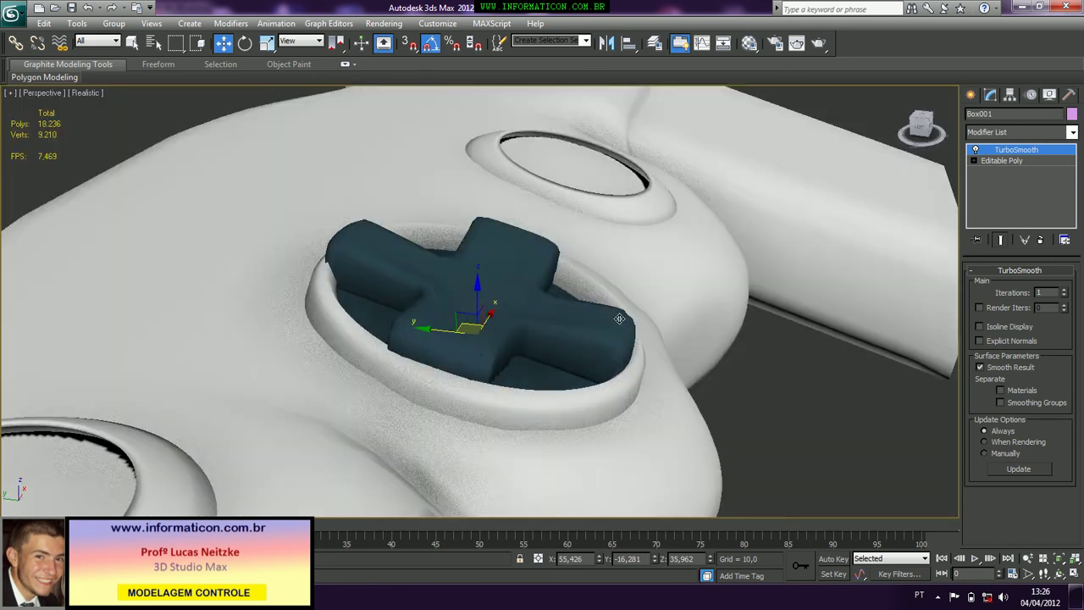
key(r)
drag(493, 327, 493, 335)
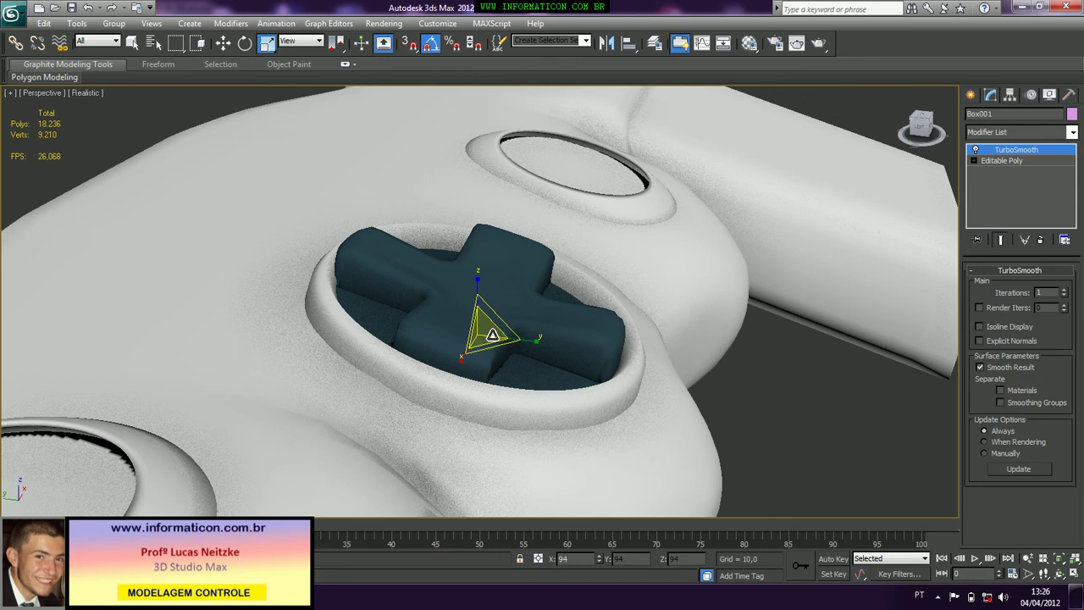
Reposition the scaled cross within the rim in the YZ plane, to about Y -16.675, Z 35.878
key(w)
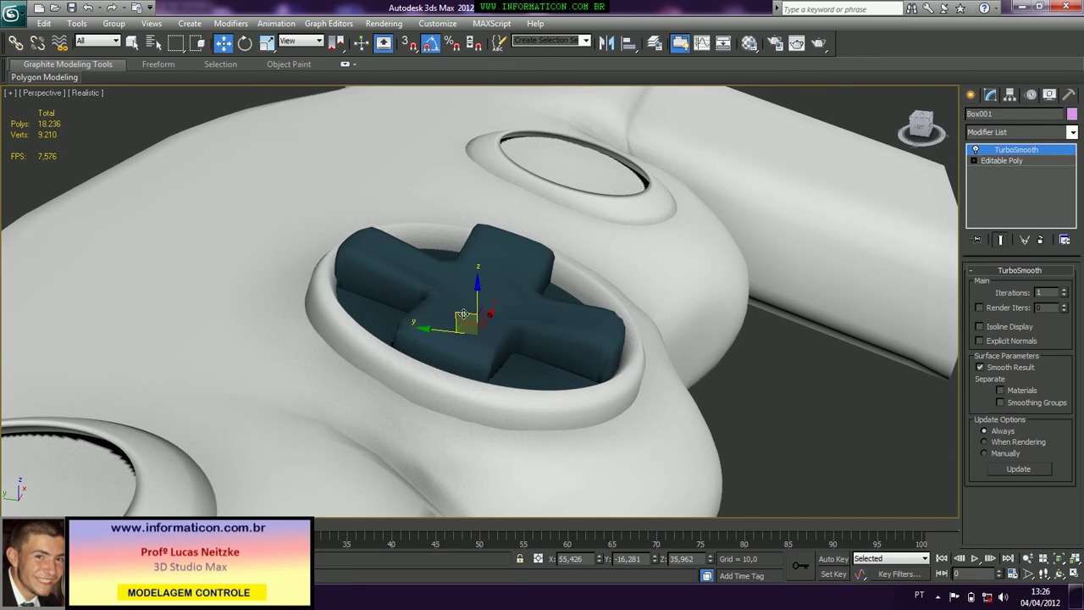
drag(471, 318, 464, 314)
mouse_move(464, 314)
alt+middle_down()
mouse_move(407, 365)
mouse_move(352, 346)
mouse_move(313, 364)
mouse_move(414, 309)
alt+middle_up()
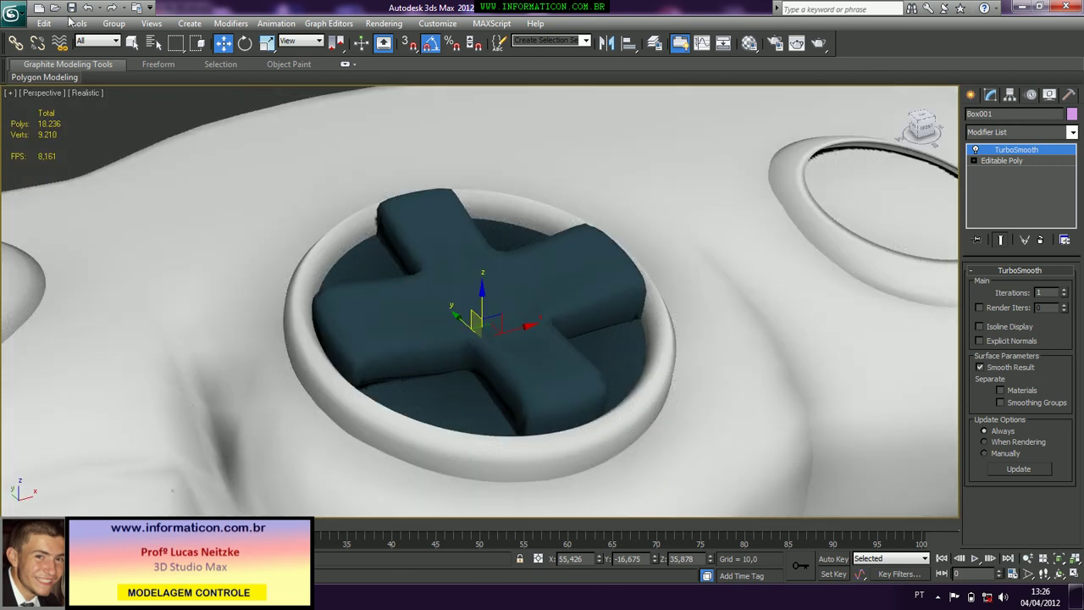